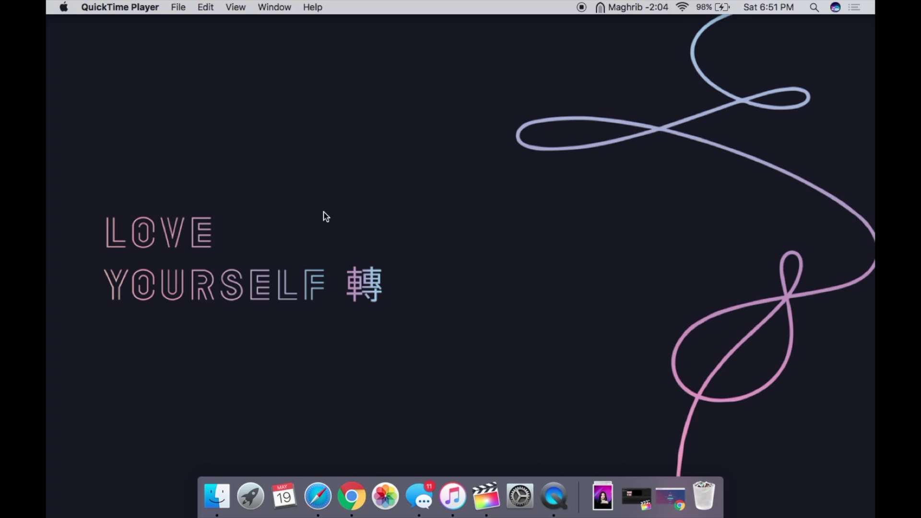
Step: Bring the carrd.co page forward in Chrome and switch to the pink site's editor tab
left_click(667, 494)
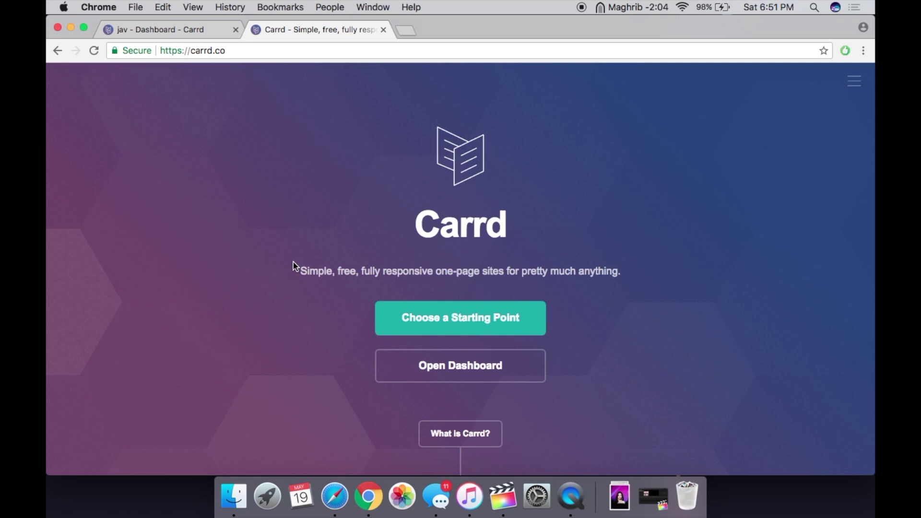
left_click_drag(411, 274, 523, 292)
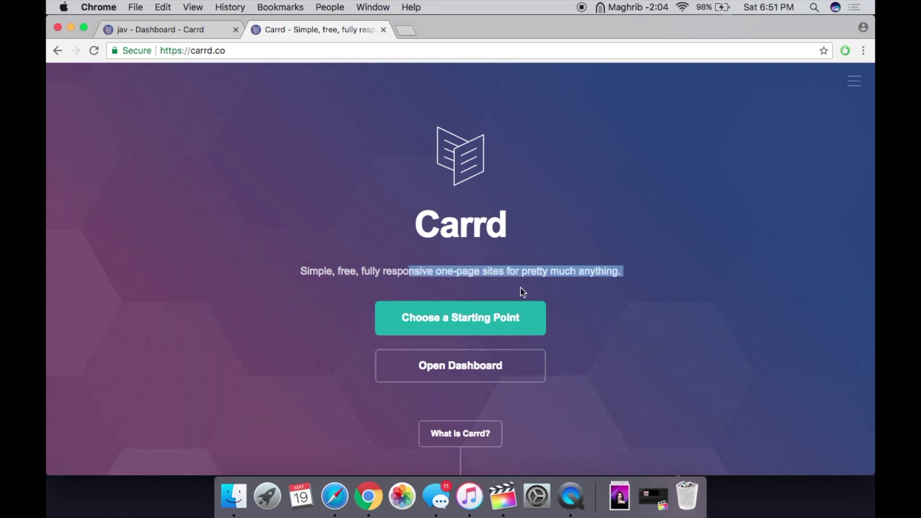
left_click(491, 259)
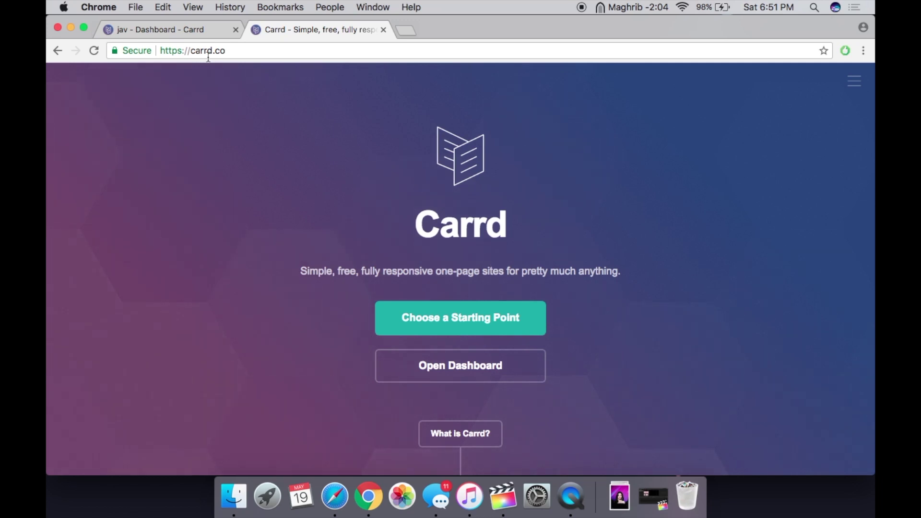
left_click(204, 30)
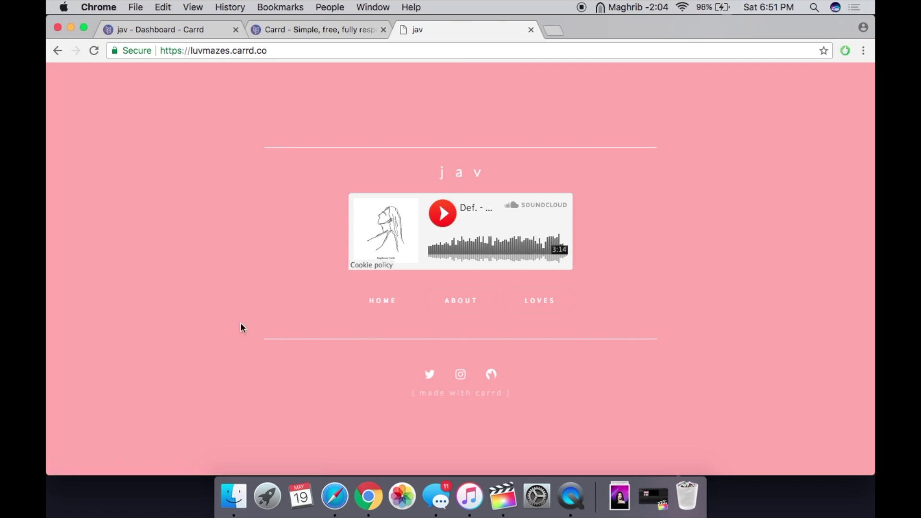
Step: Visit the live site's About section and return home, then open LOVES and its ULT OF ULTS section
left_click(461, 301)
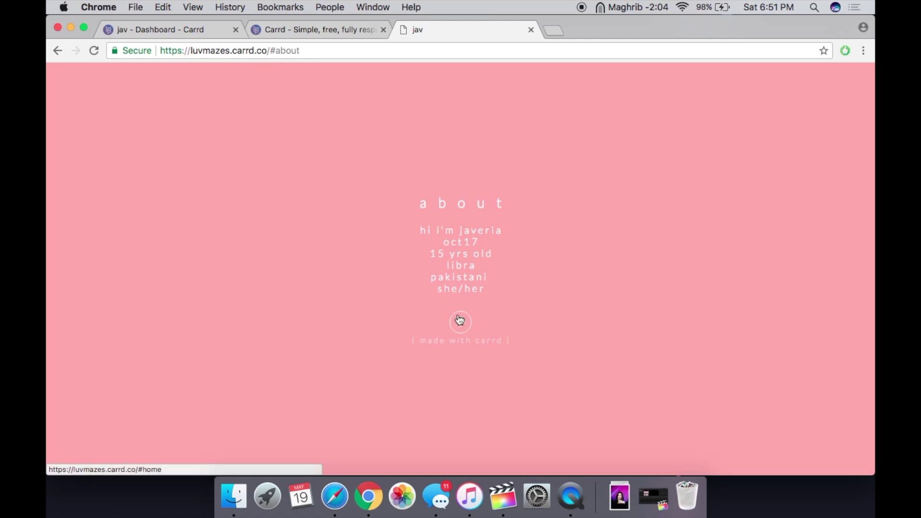
left_click(459, 320)
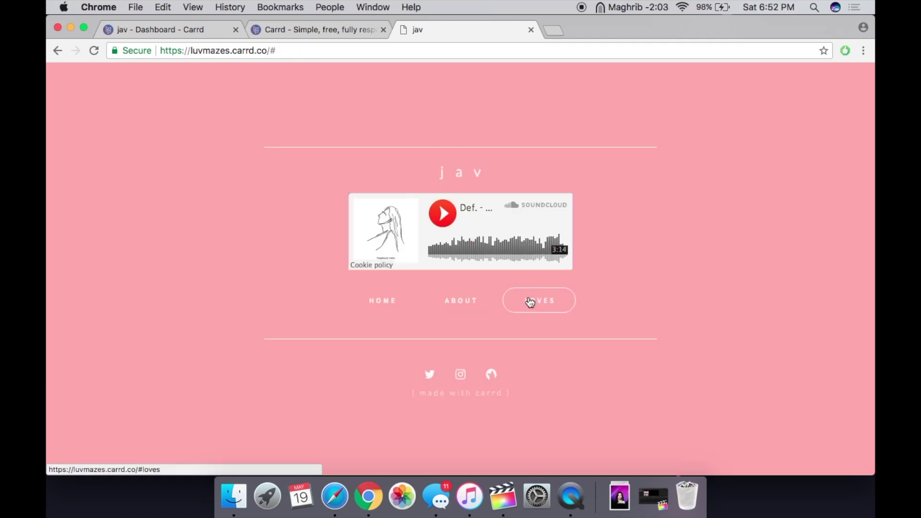
left_click(530, 303)
left_click(465, 188)
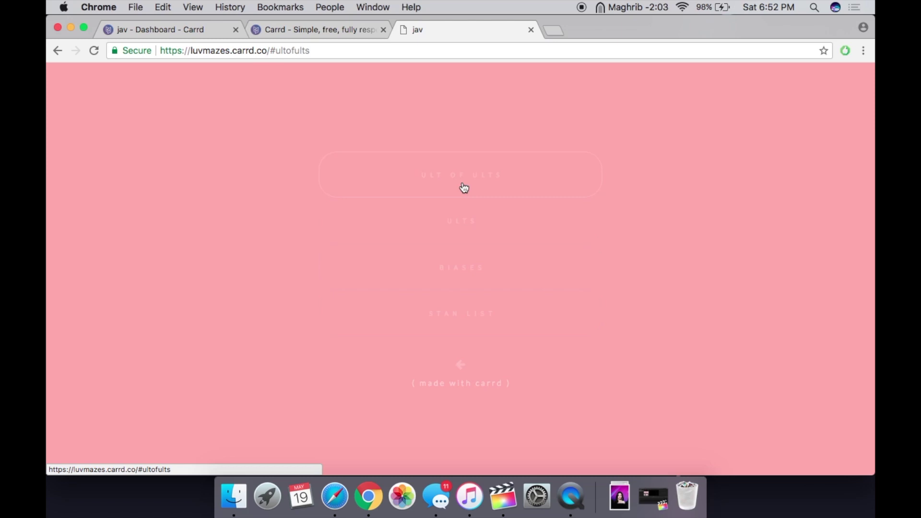
scroll(462, 427, "down", 3)
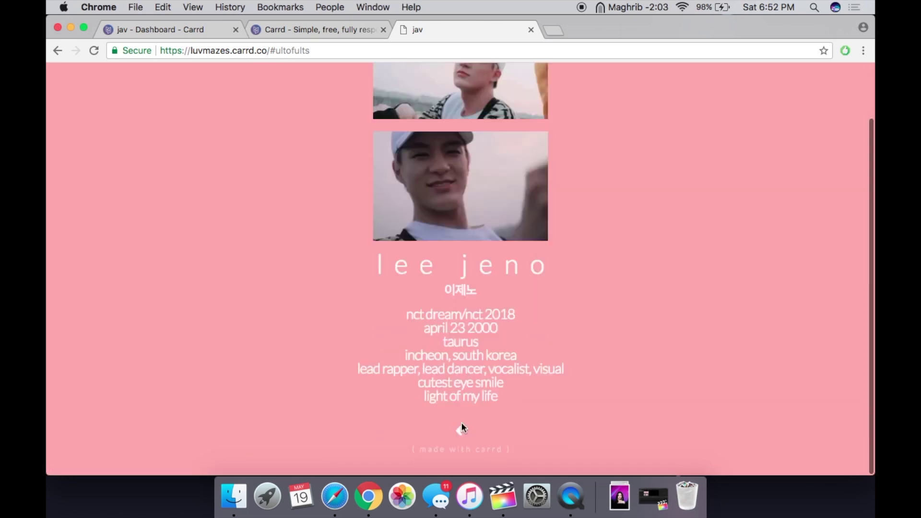
left_click(459, 429)
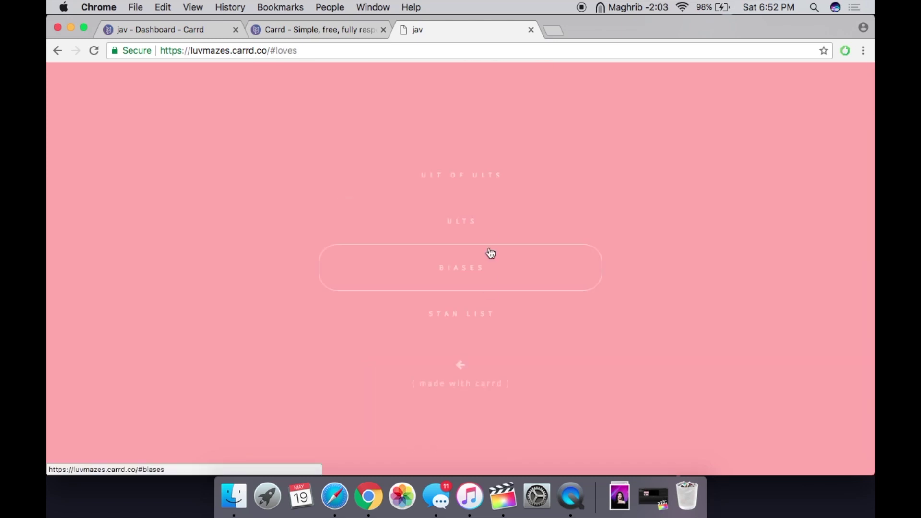
Step: Check the ULTS and BIASES sub-sections, returning to the loves menu after each
left_click(488, 232)
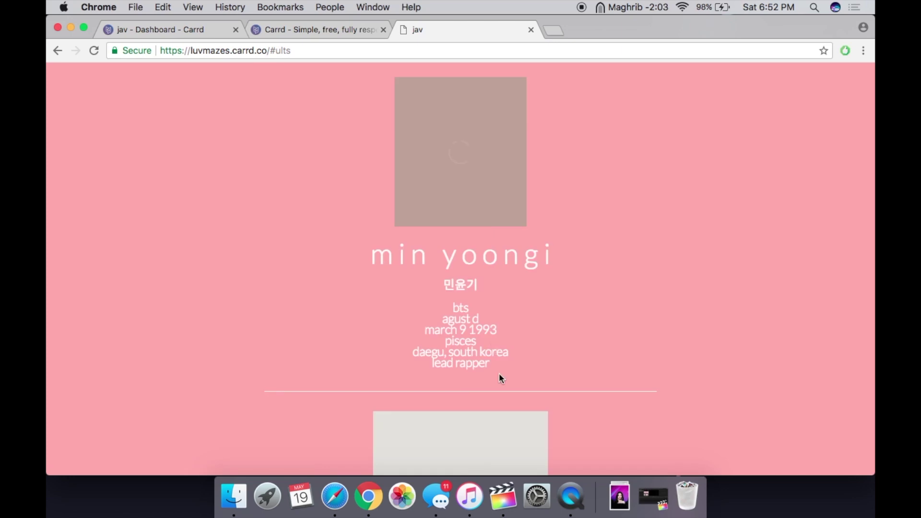
scroll(643, 334, "down", 5)
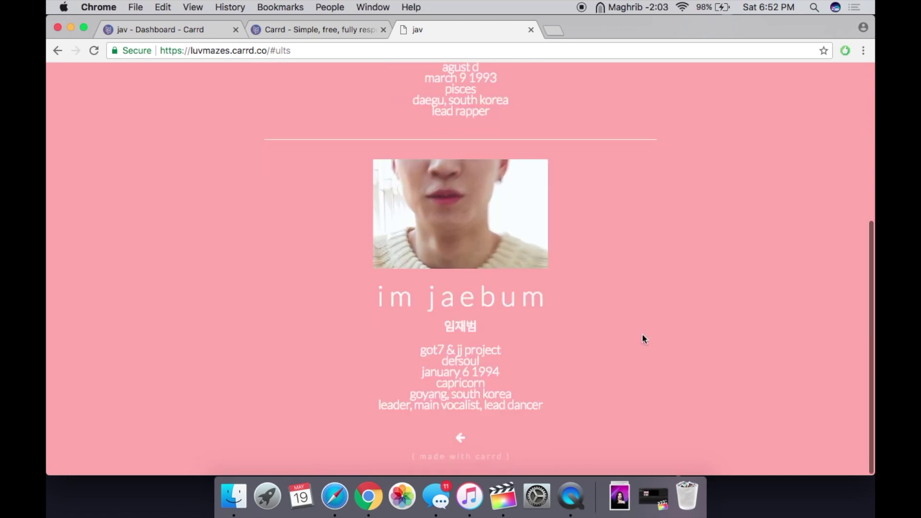
left_click(460, 438)
left_click(467, 271)
scroll(611, 317, "down", 10)
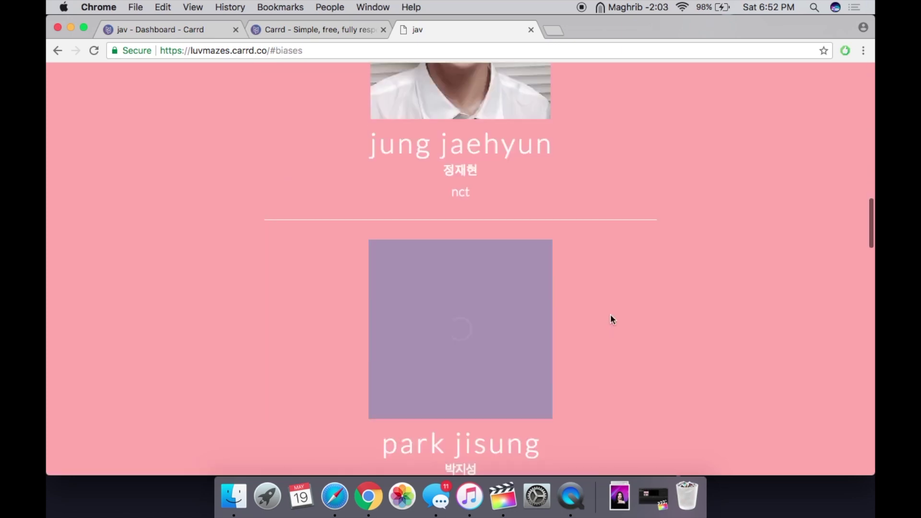
scroll(610, 313, "down", 20)
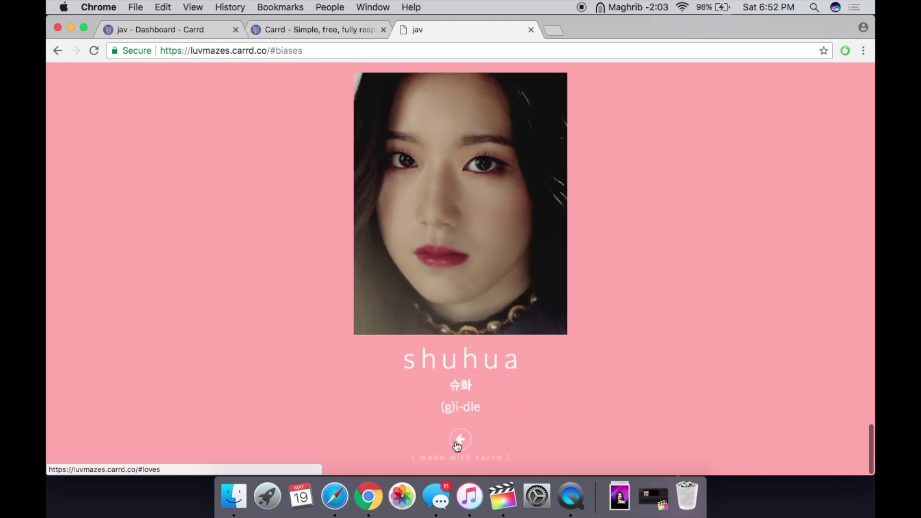
left_click(457, 440)
Step: Check the stan list section, go back to home, and return to the Carrd homepage tab
left_click(459, 326)
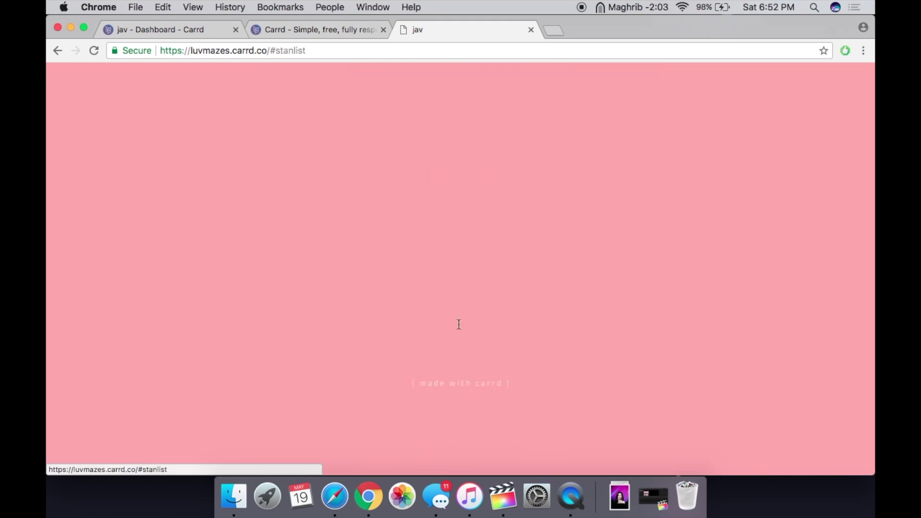
left_click(464, 409)
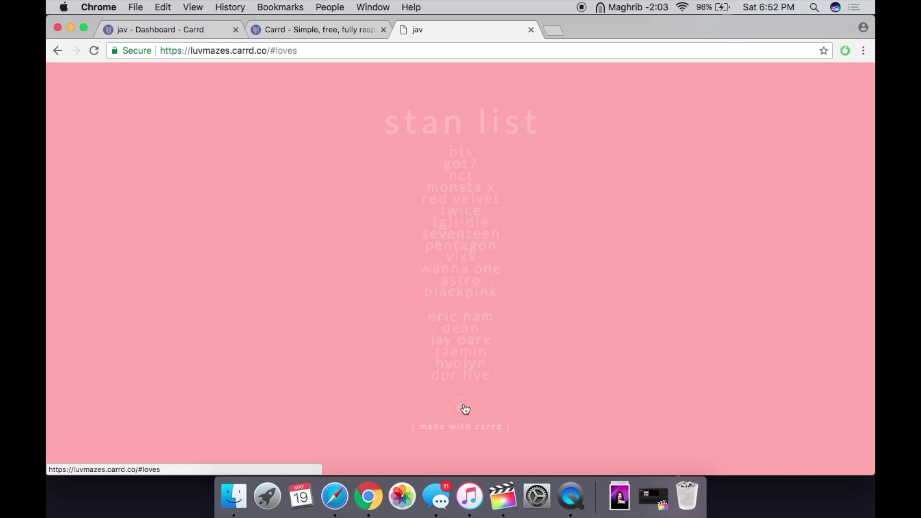
left_click(469, 368)
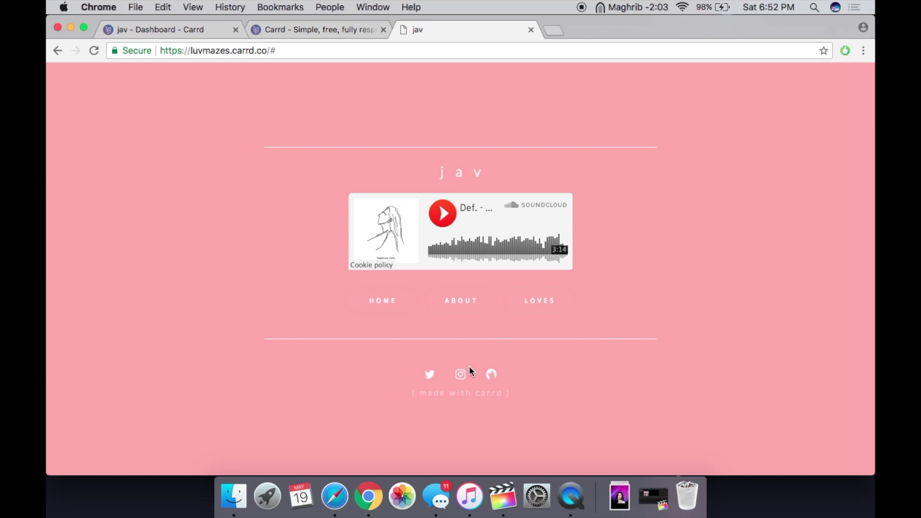
left_click(342, 33)
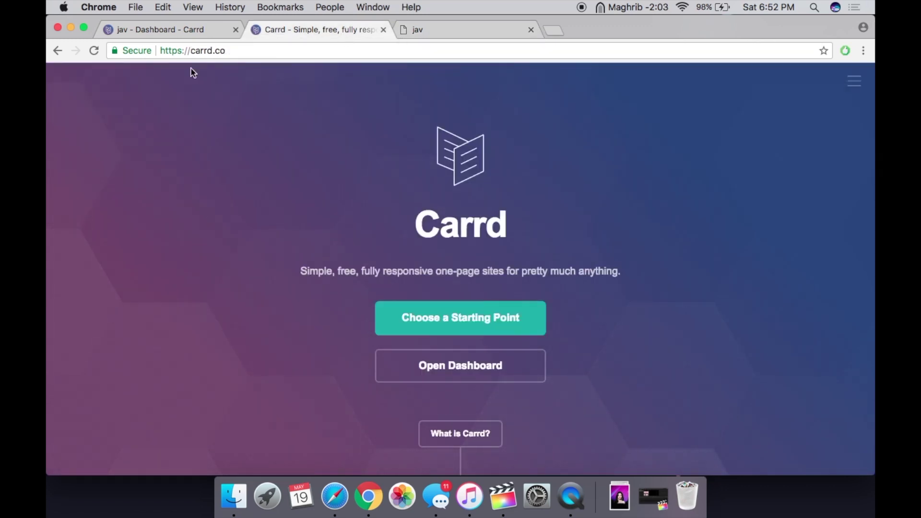
Step: Start a new site from Choose a Starting Point and browse the template gallery for a profile layout
left_click(235, 50)
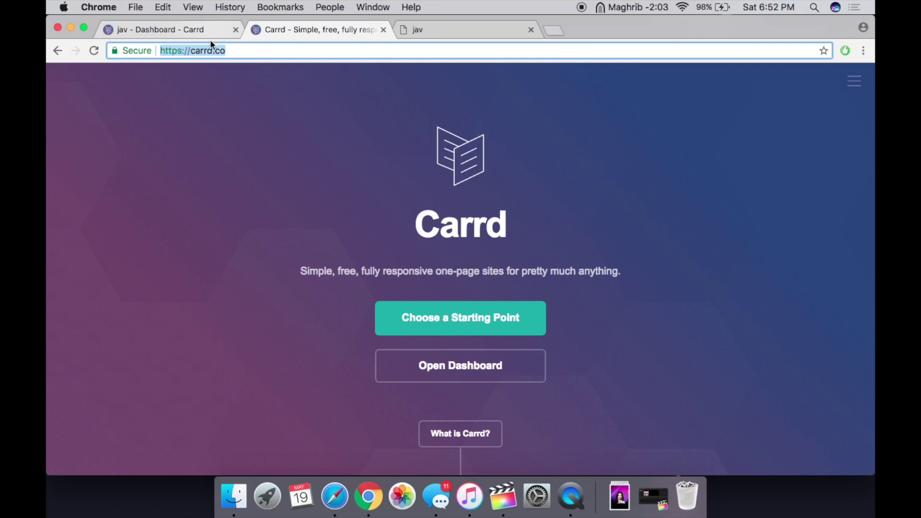
left_click(435, 316)
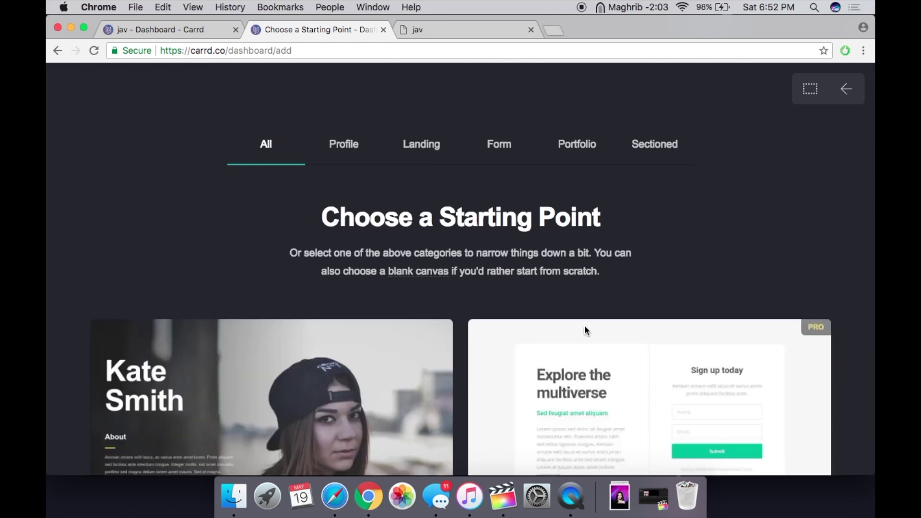
scroll(595, 340, "down", 10)
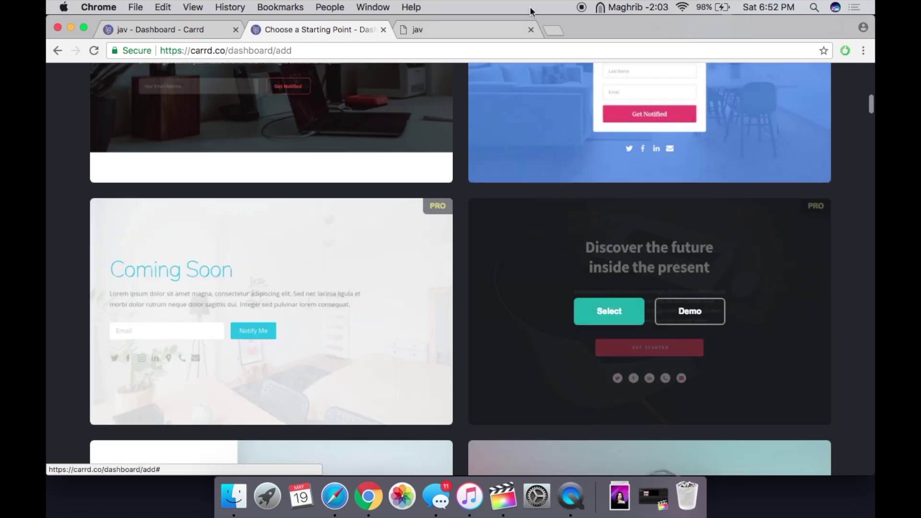
scroll(523, 280, "down", 15)
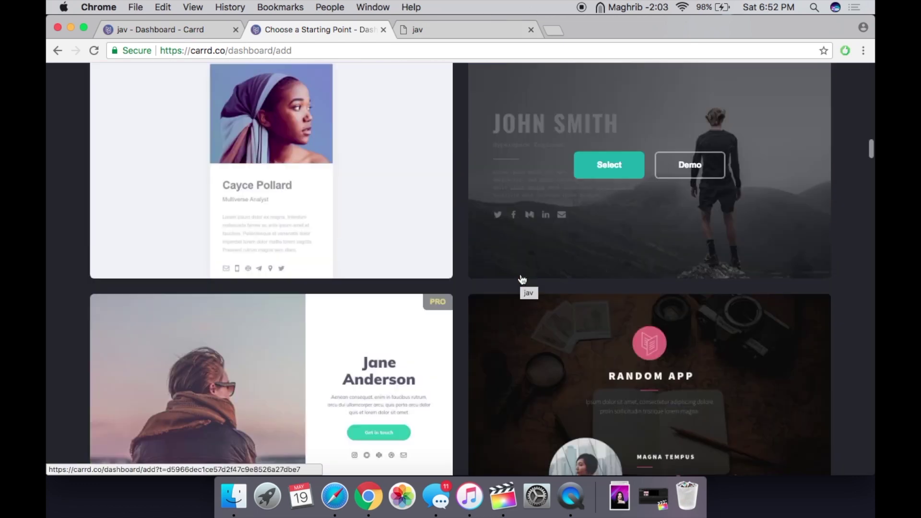
scroll(523, 279, "down", 15)
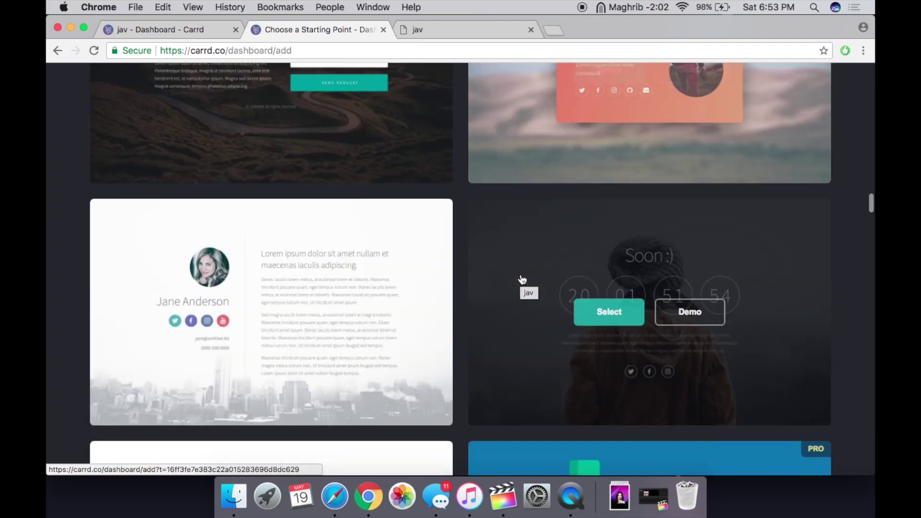
scroll(522, 280, "down", 15)
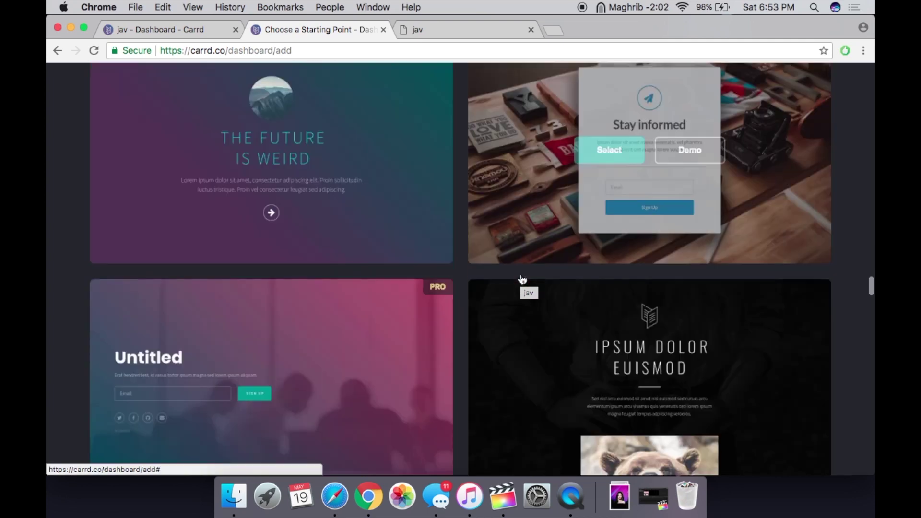
scroll(522, 279, "down", 5)
scroll(564, 144, "up", 3)
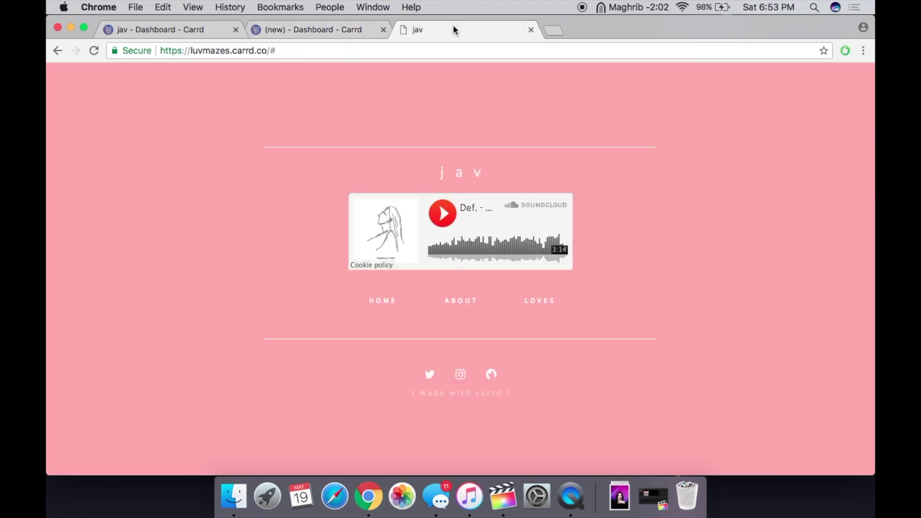
Step: In the new site's editor, delete the circular placeholder profile image
left_click(335, 28)
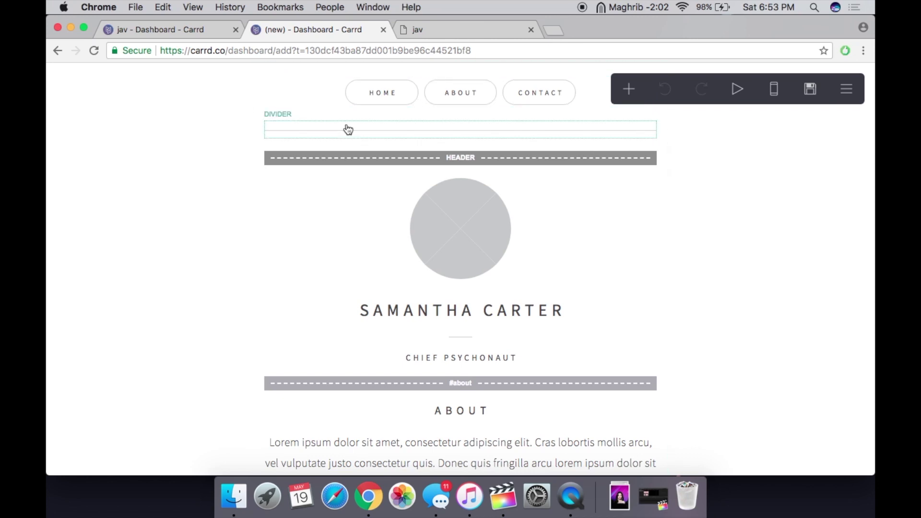
left_click(222, 33)
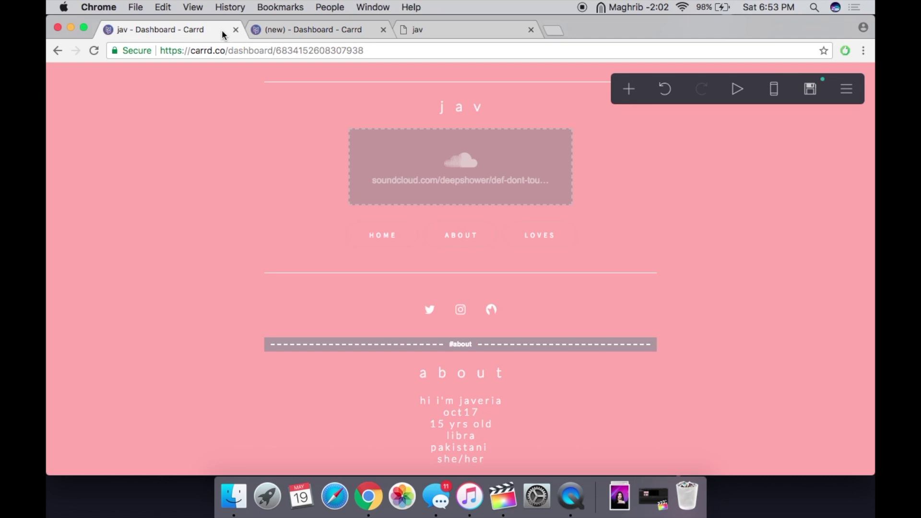
left_click(336, 32)
left_click(458, 239)
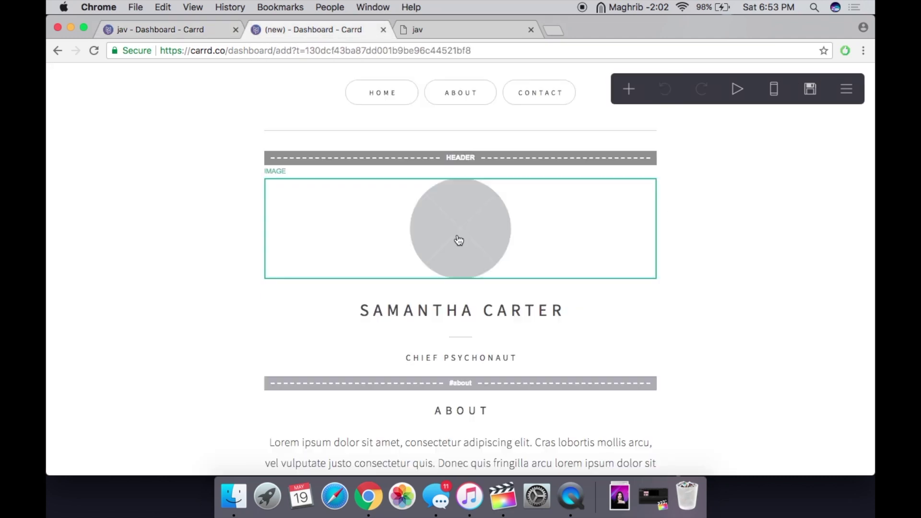
scroll(203, 354, "down", 5)
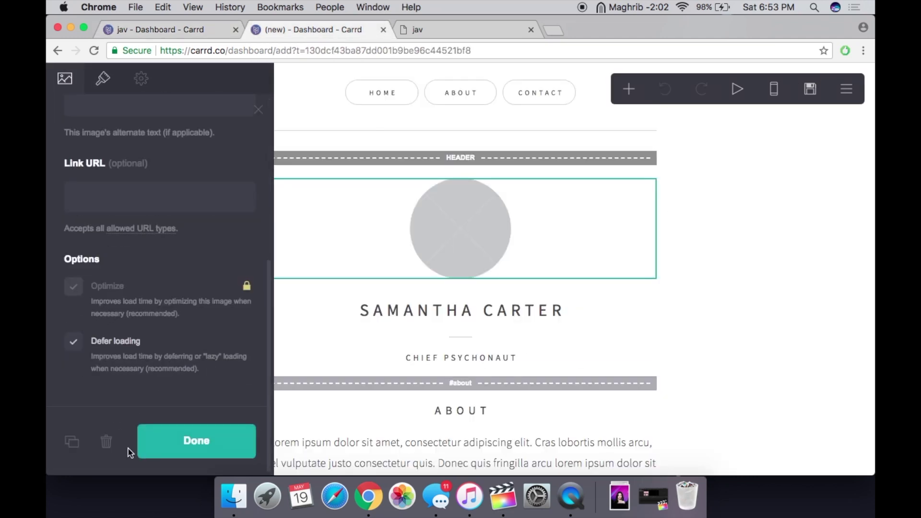
left_click(106, 440)
Step: Move the navigation buttons below the ABOUT heading, then delete the CHIEF PSYCHONAUT subtitle
left_click_drag(339, 107, 350, 273)
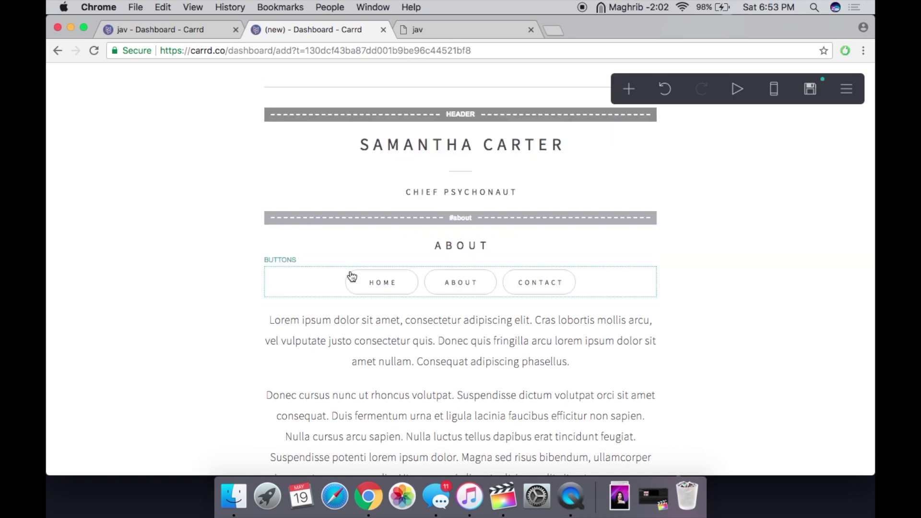
left_click(360, 220)
scroll(159, 384, "down", 5)
left_click(142, 441)
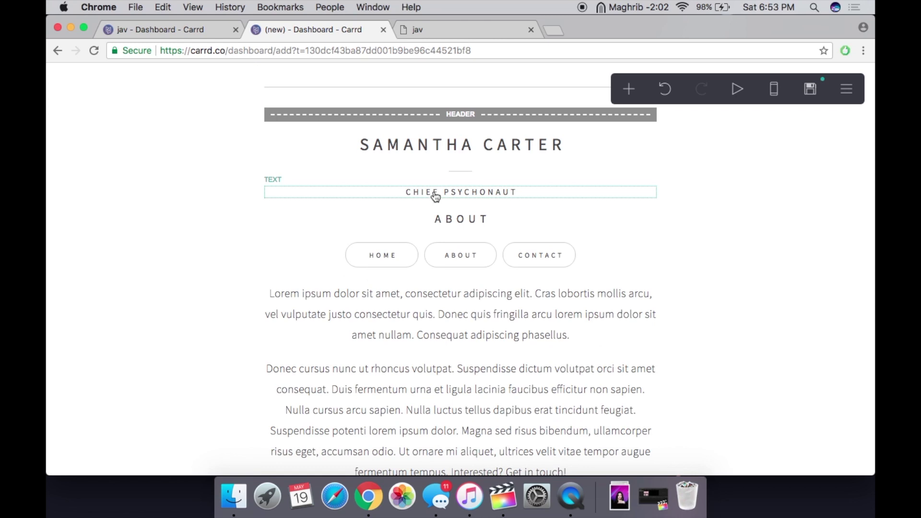
left_click(435, 196)
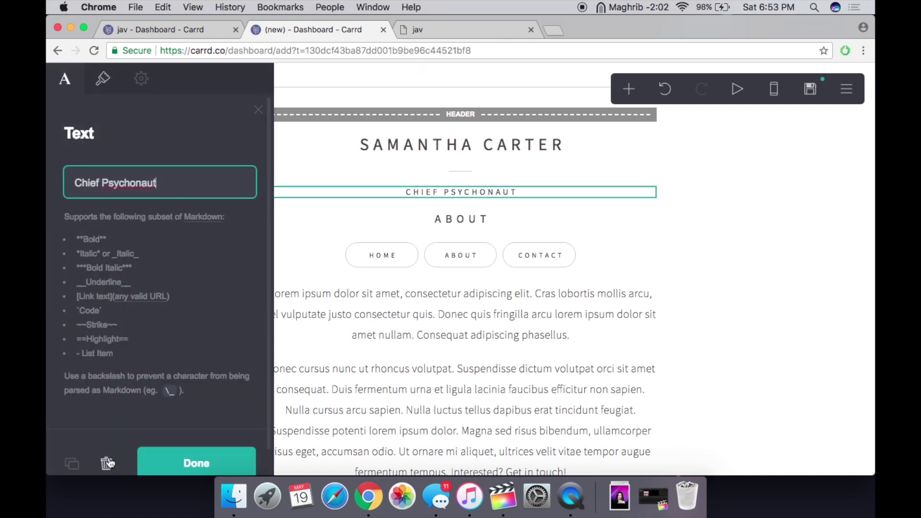
left_click(108, 463)
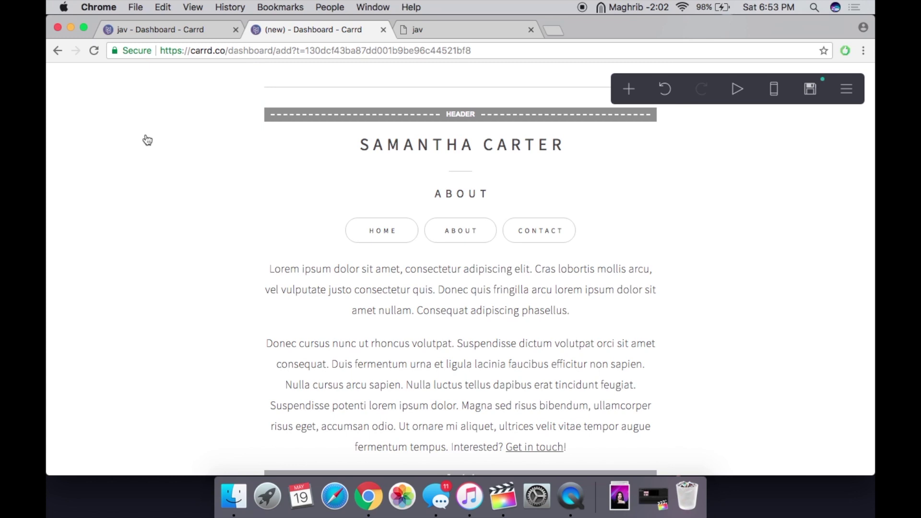
Step: Delete the header marker, the short divider under the name, and the ABOUT heading
left_click(377, 116)
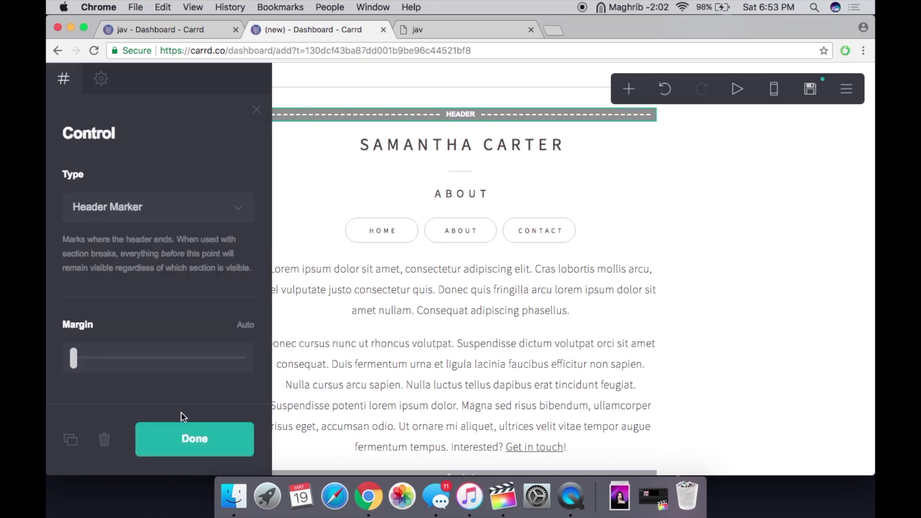
left_click(105, 439)
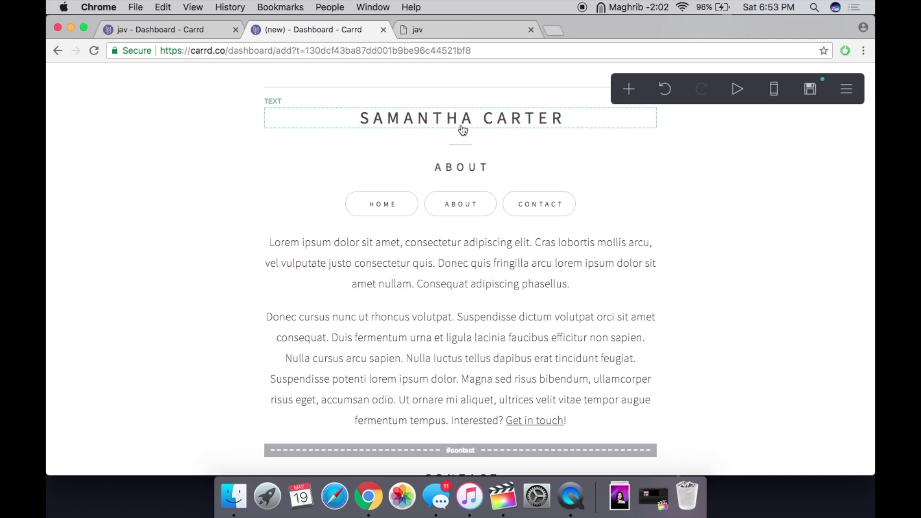
left_click(464, 147)
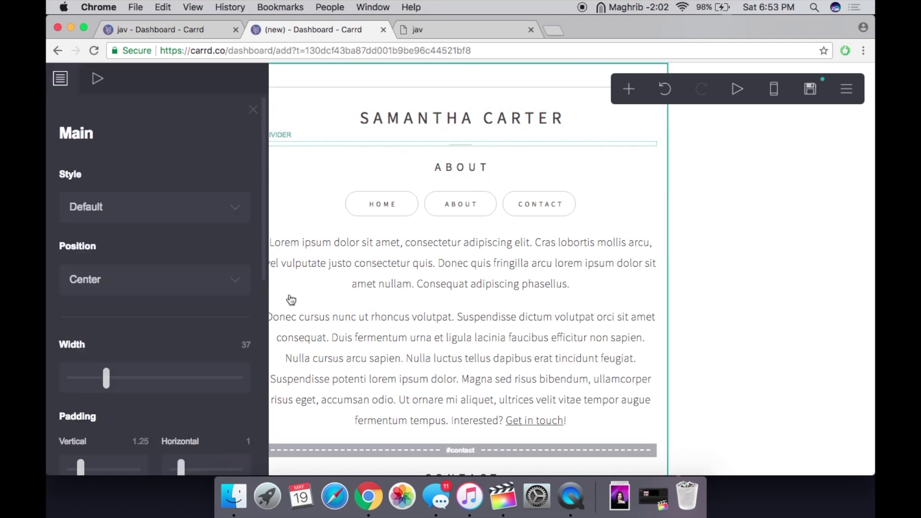
left_click(112, 441)
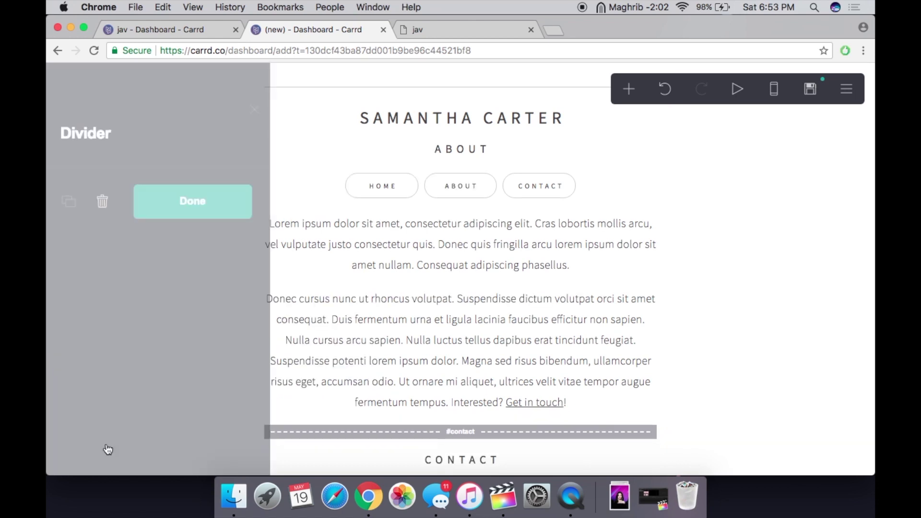
left_click(469, 148)
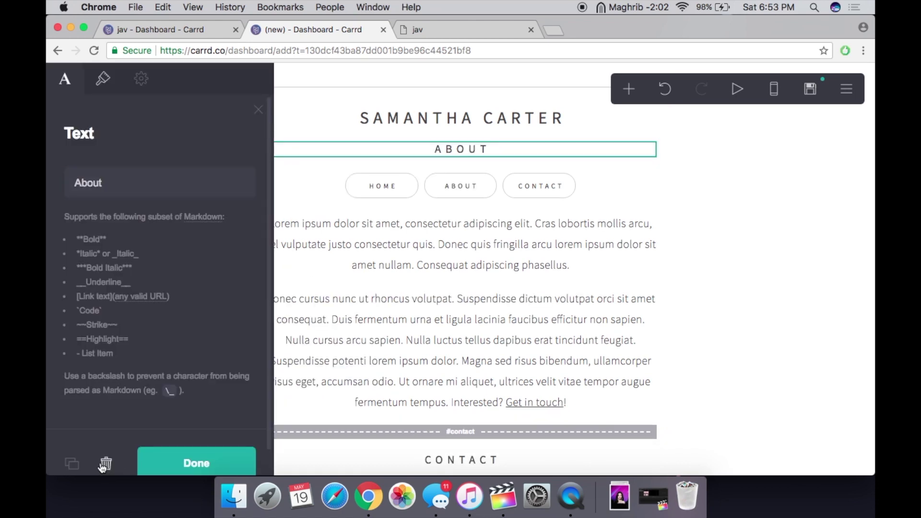
left_click(104, 464)
Step: Delete the about section's lorem ipsum text and the #contact section break
left_click(222, 435)
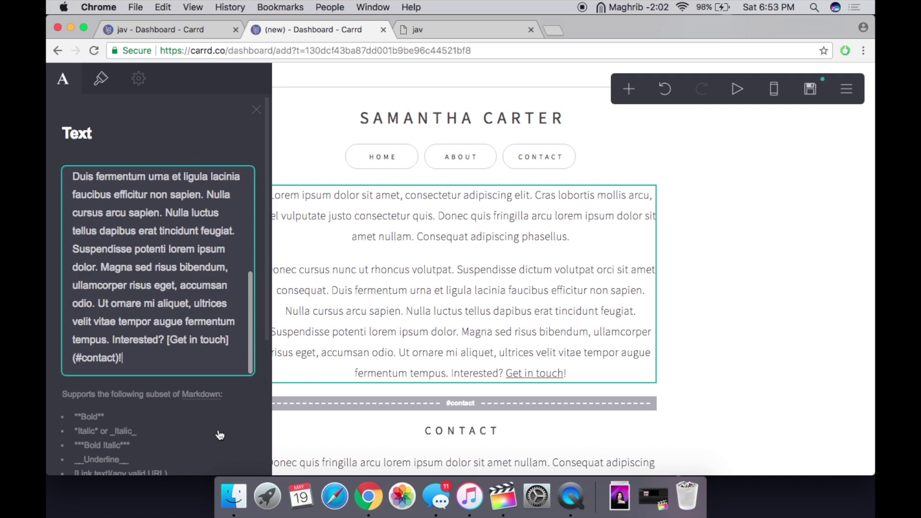
scroll(127, 443, "down", 3)
left_click(108, 440)
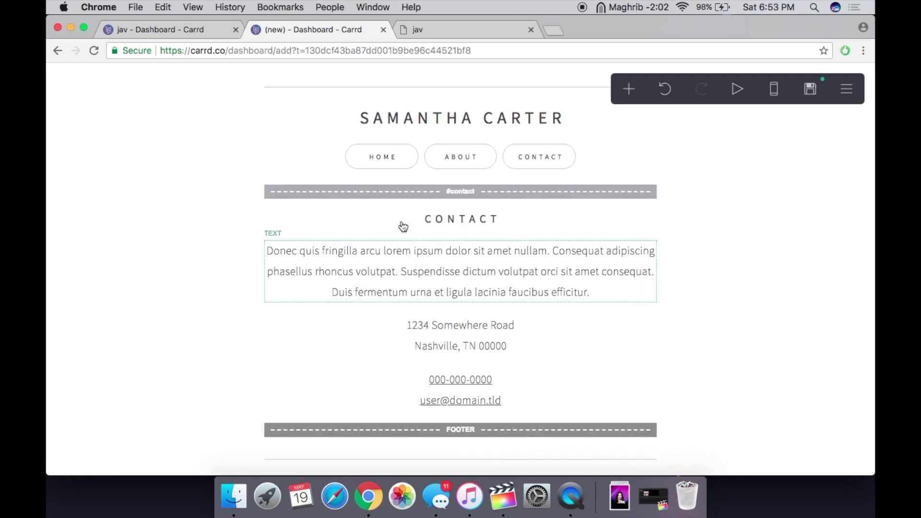
left_click(407, 193)
scroll(184, 408, "down", 3)
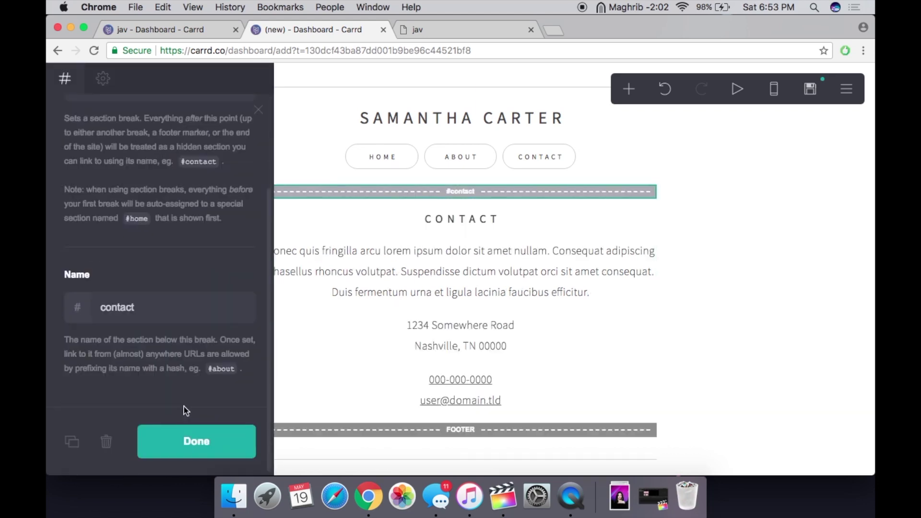
left_click(106, 441)
Step: Delete the contact paragraph and the address and contact details block
left_click(422, 259)
scroll(136, 462, "down", 3)
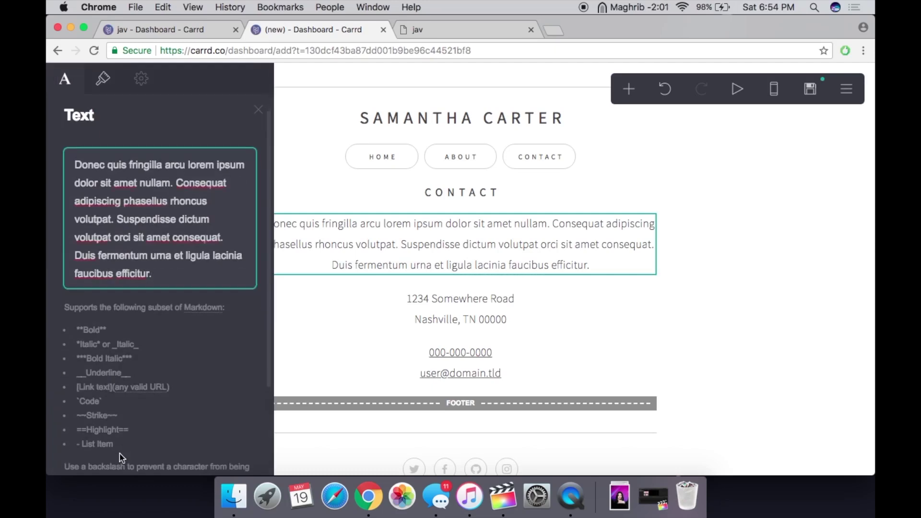
left_click(106, 440)
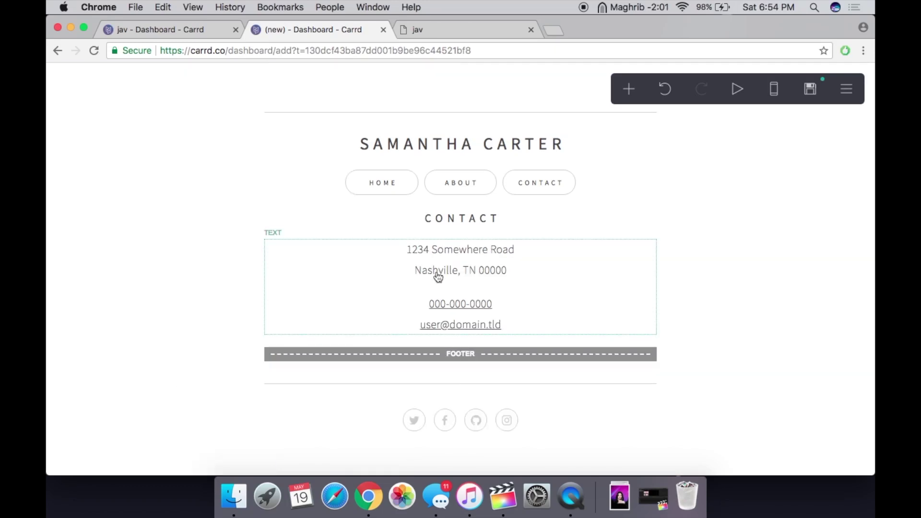
left_click(436, 276)
scroll(120, 435, "down", 3)
left_click(106, 440)
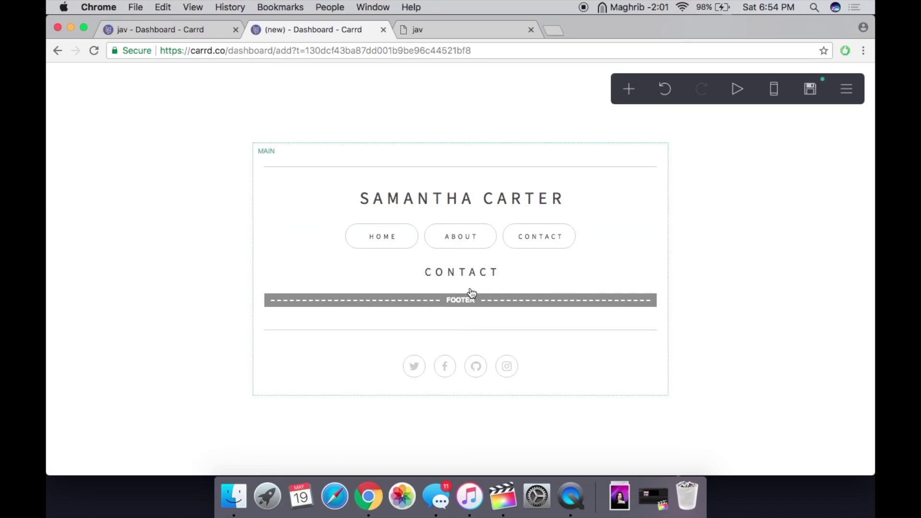
Step: Replace the name heading's placeholder text with **jav** so it shows in bold
left_click(492, 207)
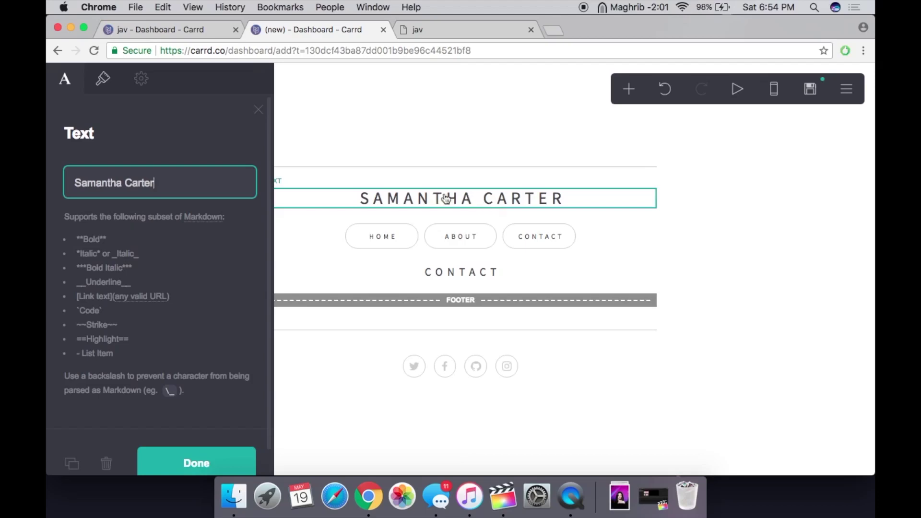
left_click(415, 149)
left_click(403, 205)
double_click(91, 179)
triple_click(90, 179)
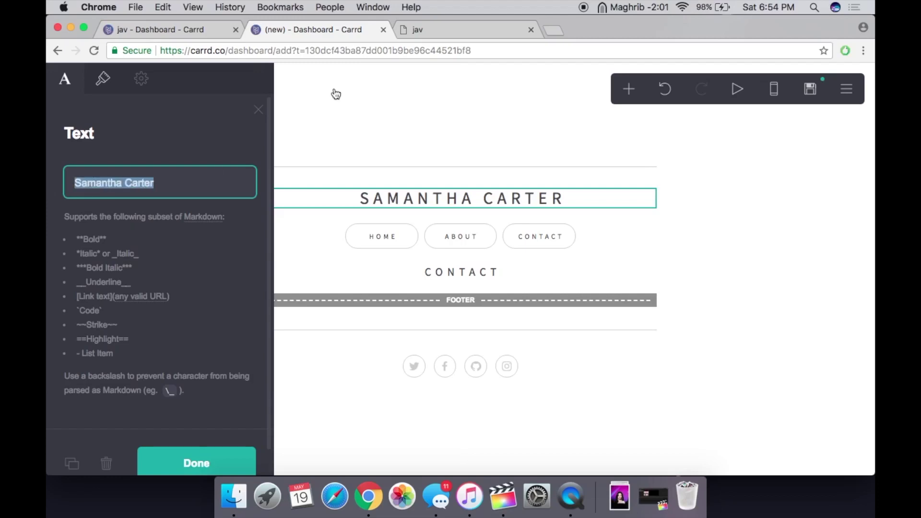
type("jav")
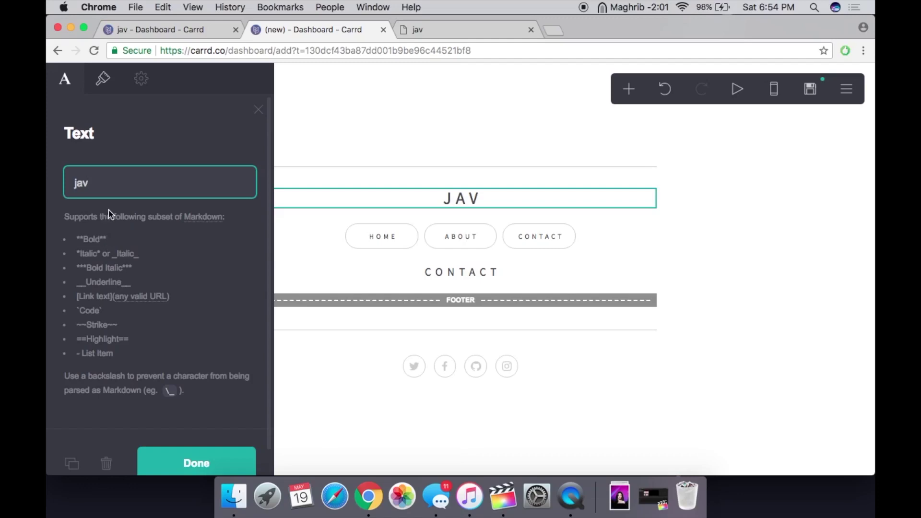
type("**")
type("**")
left_click(191, 267)
scroll(194, 270, "down", 1)
Step: Look over the heading's font and colour options unchanged, then raise letter spacing to 0.525
left_click(104, 80)
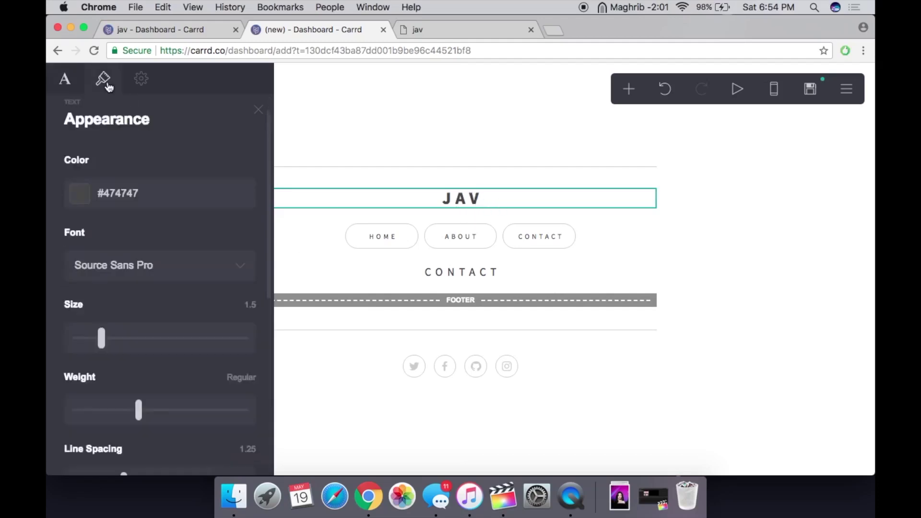
left_click(140, 267)
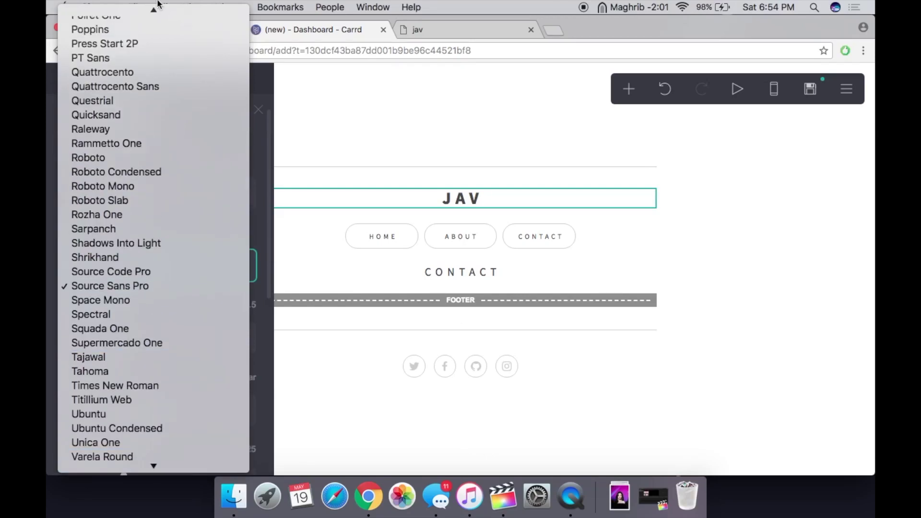
scroll(158, 4, "up", 15)
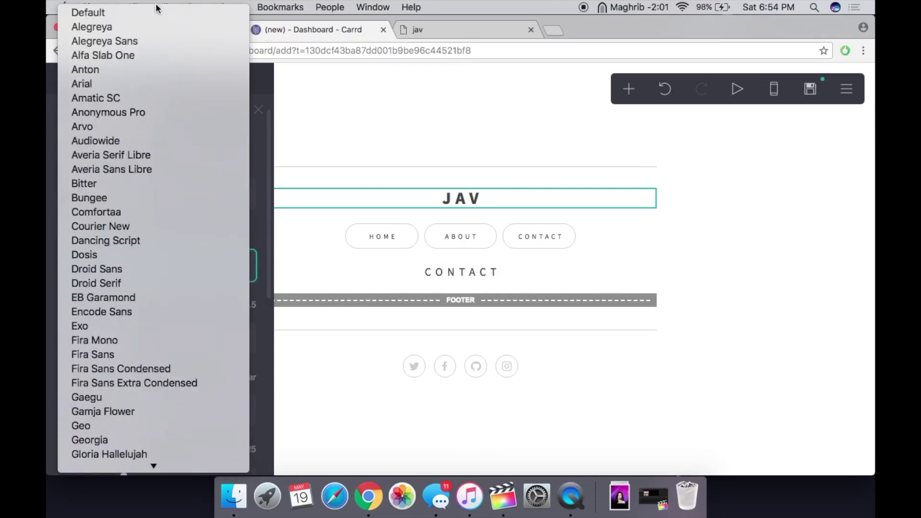
scroll(224, 237, "down", 5)
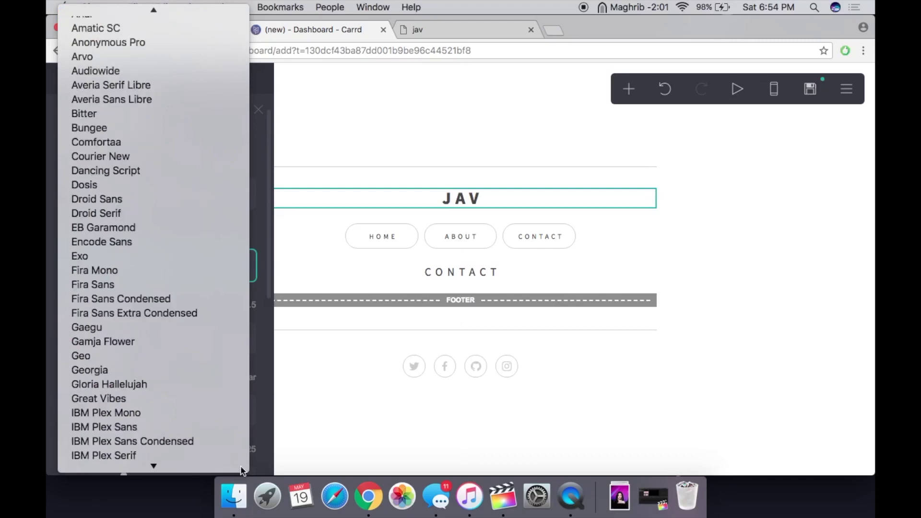
left_click(259, 224)
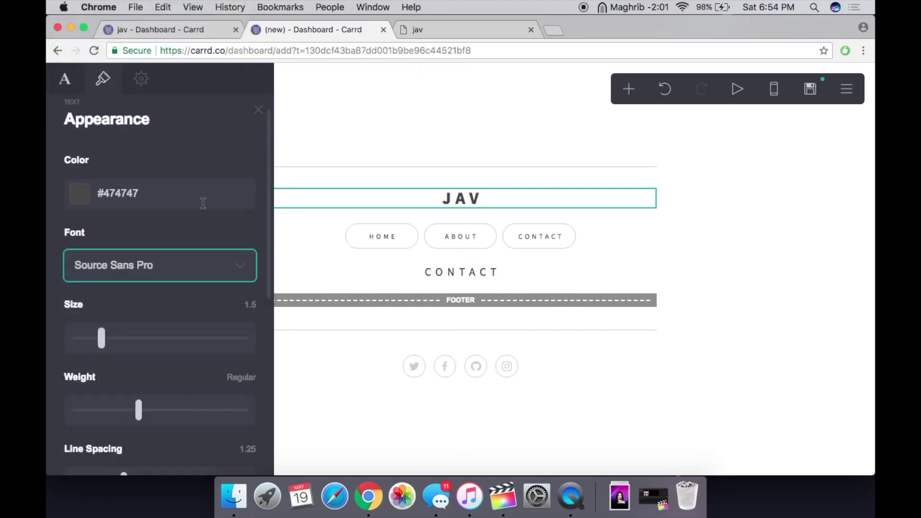
left_click(78, 194)
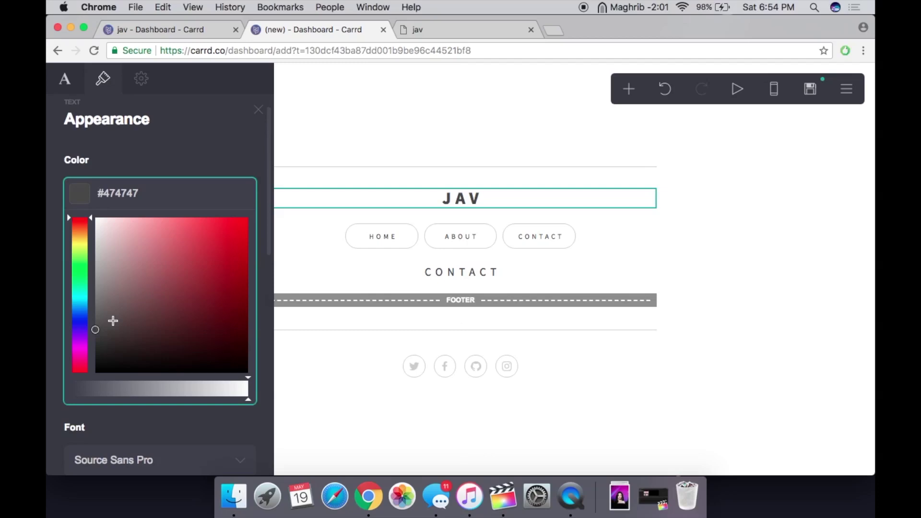
left_click(185, 156)
scroll(144, 359, "down", 3)
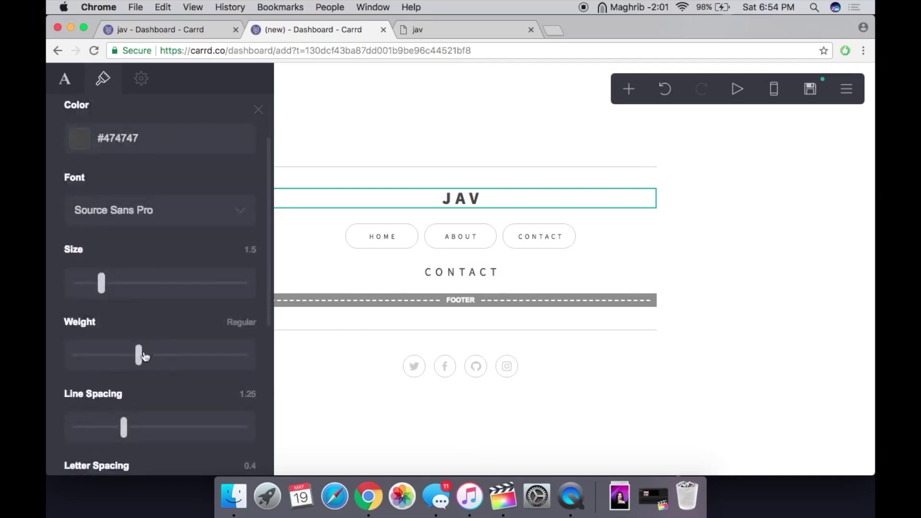
scroll(146, 357, "down", 4)
mouse_move(151, 360)
left_mouse_down()
mouse_move(218, 366)
mouse_move(138, 362)
mouse_move(176, 369)
mouse_move(149, 365)
mouse_move(170, 365)
mouse_move(163, 359)
left_mouse_up()
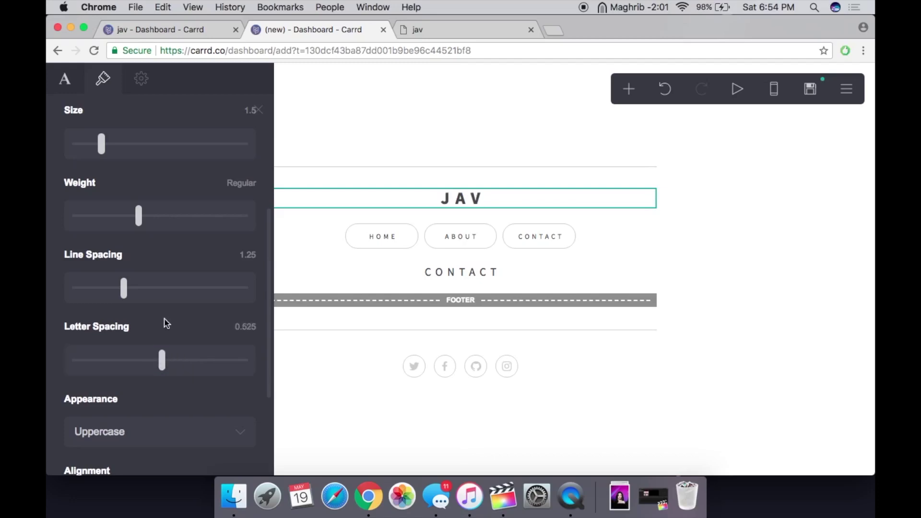
Step: Try Small Caps as the heading's text case, then set it back to Uppercase
scroll(165, 322, "down", 5)
left_click(142, 285)
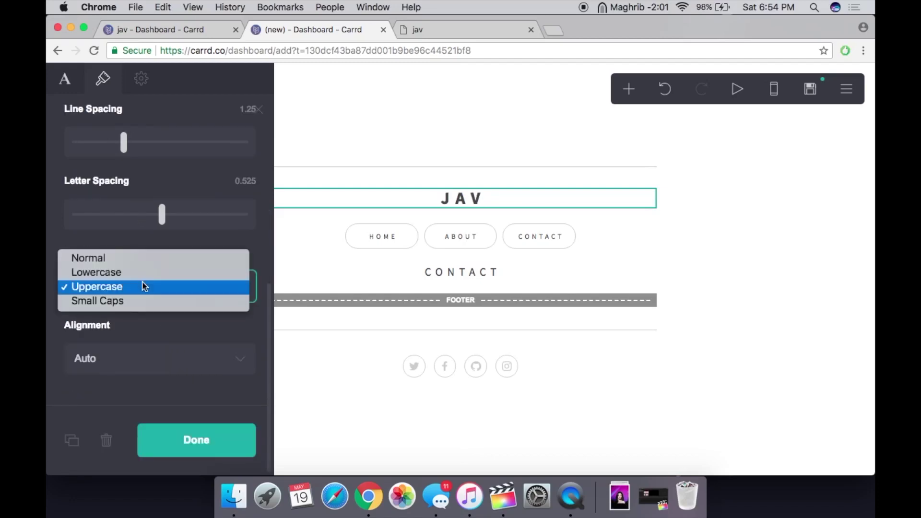
left_click(127, 302)
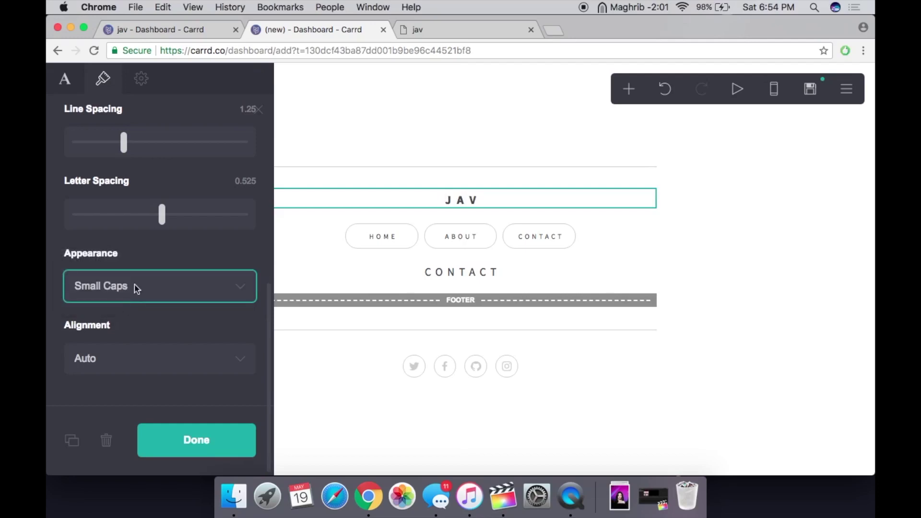
left_click(135, 286)
left_click(132, 271)
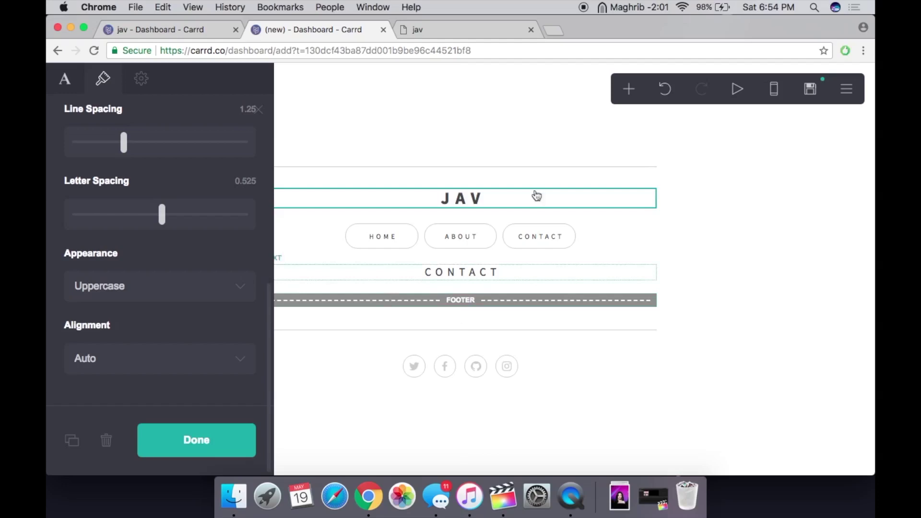
left_click(403, 230)
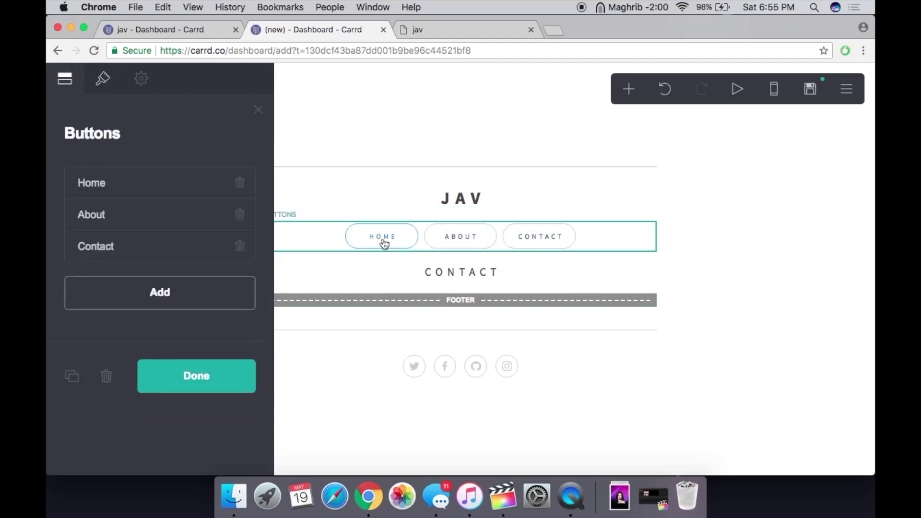
left_click(524, 200)
left_click(524, 219)
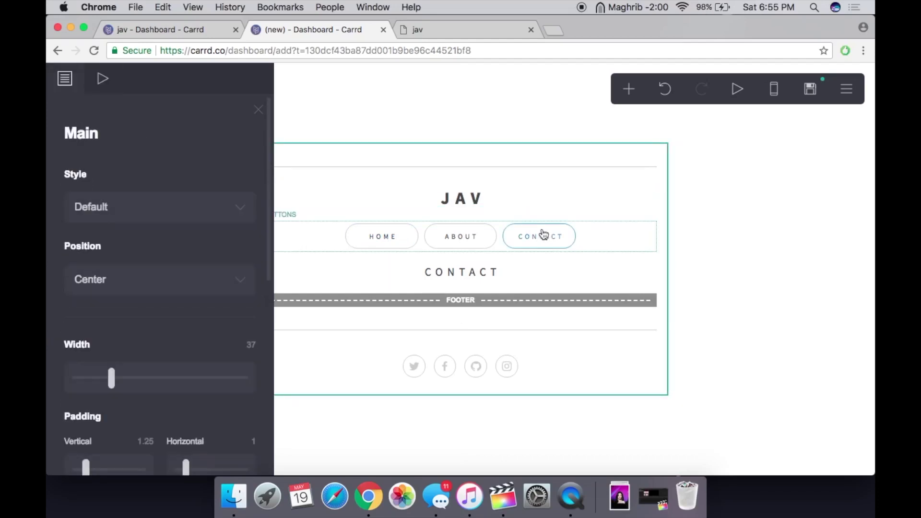
left_click(538, 198)
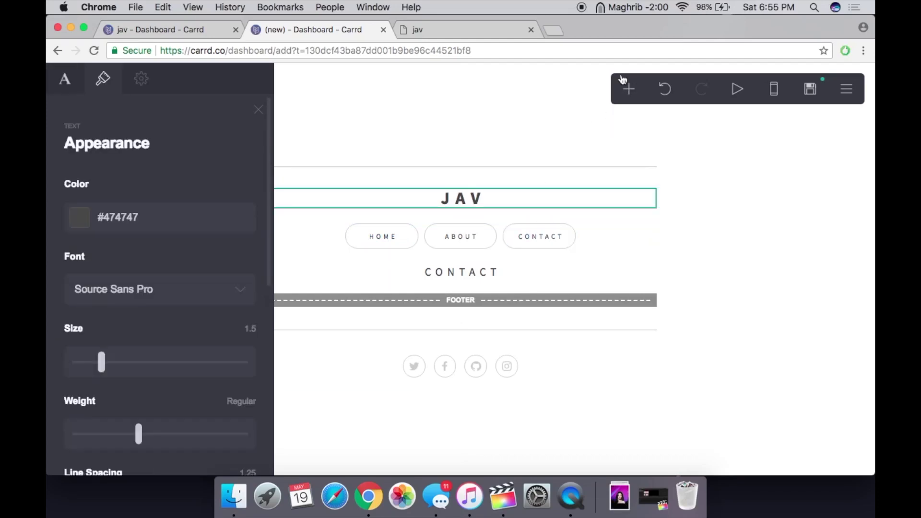
left_click(626, 89)
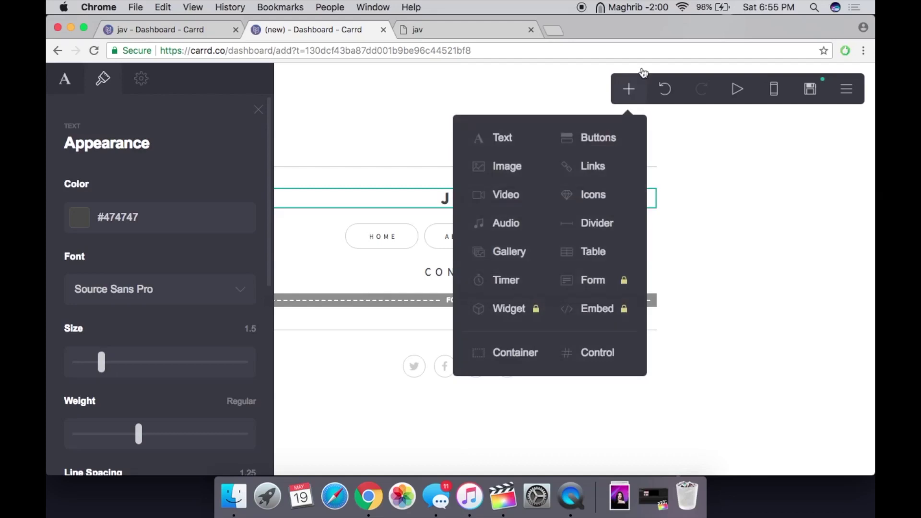
left_click(602, 139)
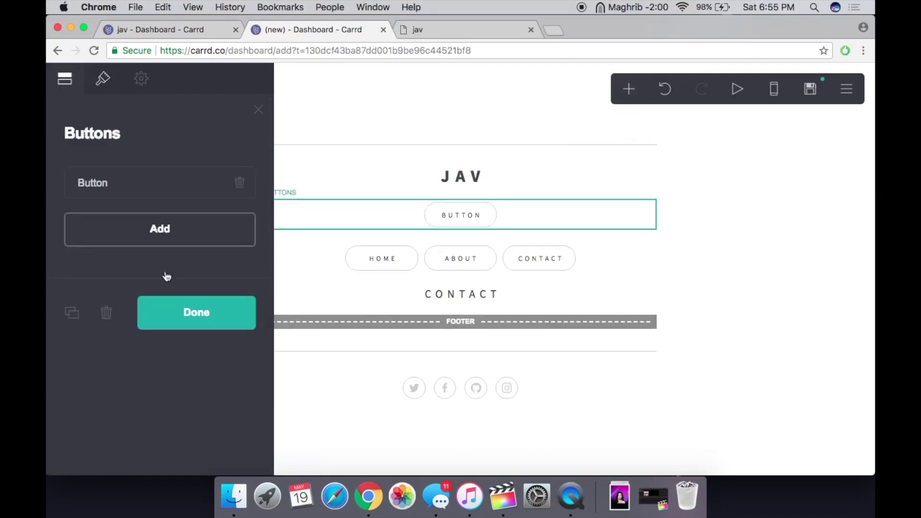
left_click(105, 312)
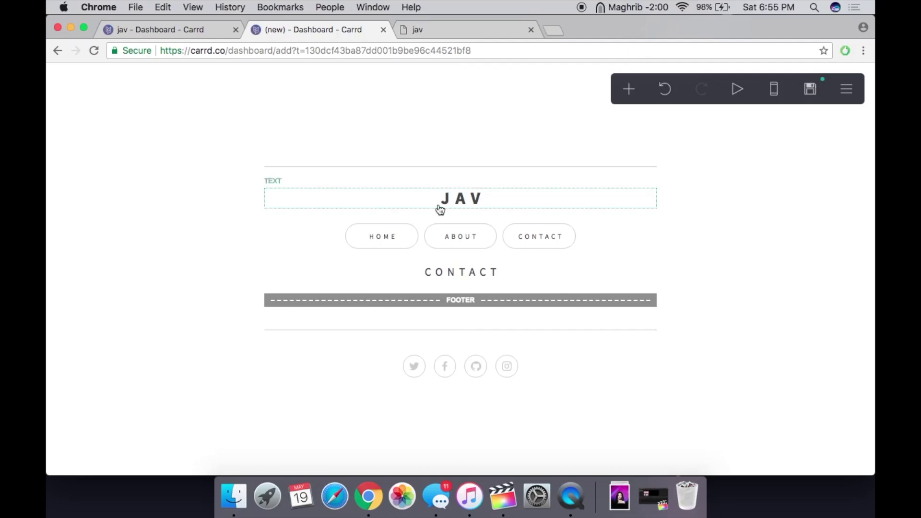
left_click(397, 245)
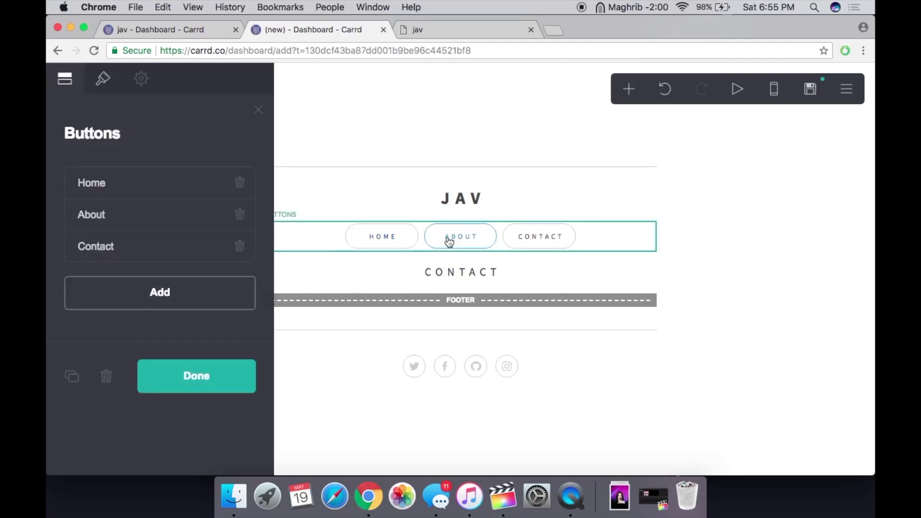
left_click(538, 238)
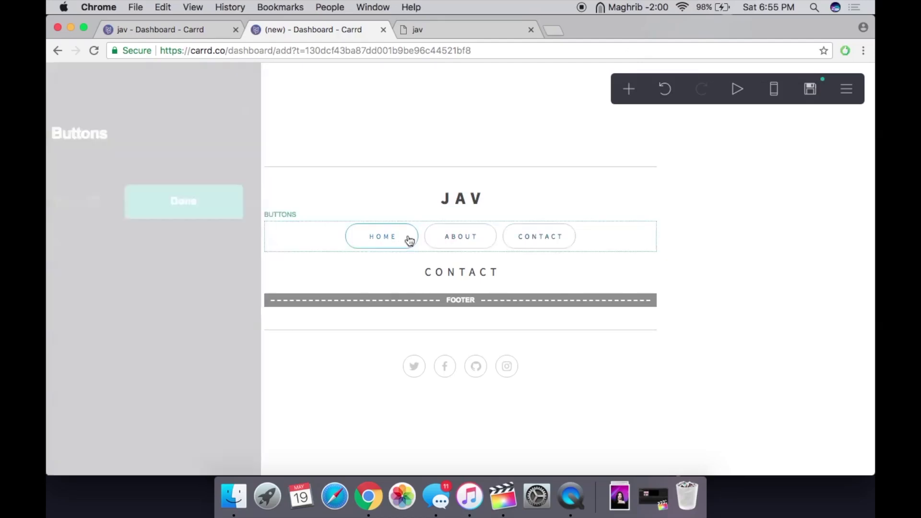
left_click(409, 240)
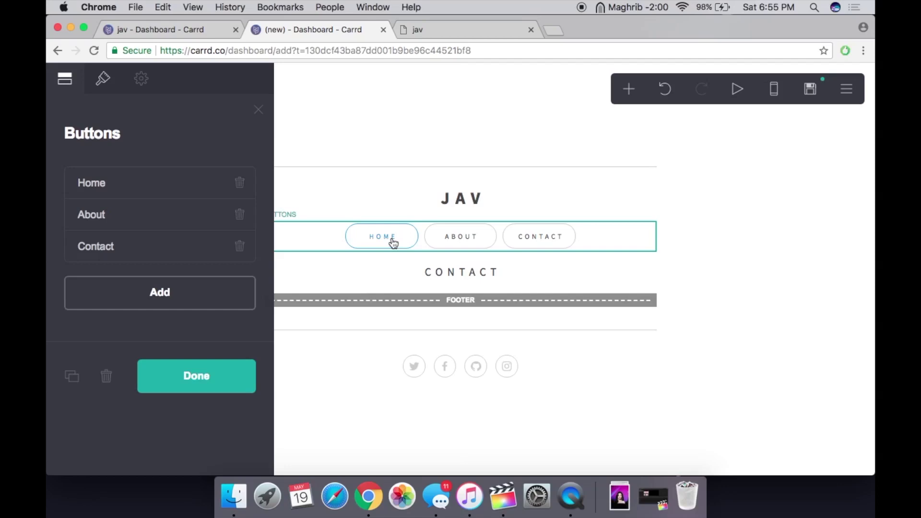
key("Escape")
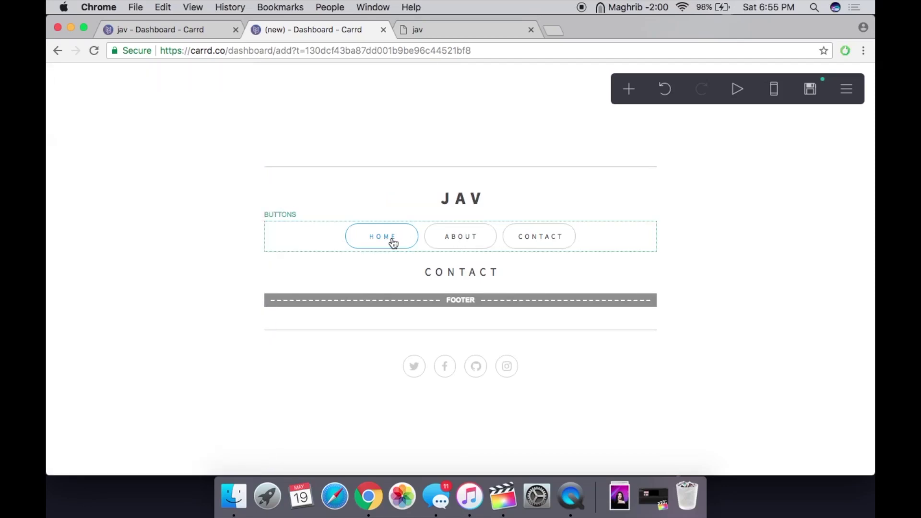
left_click(152, 29)
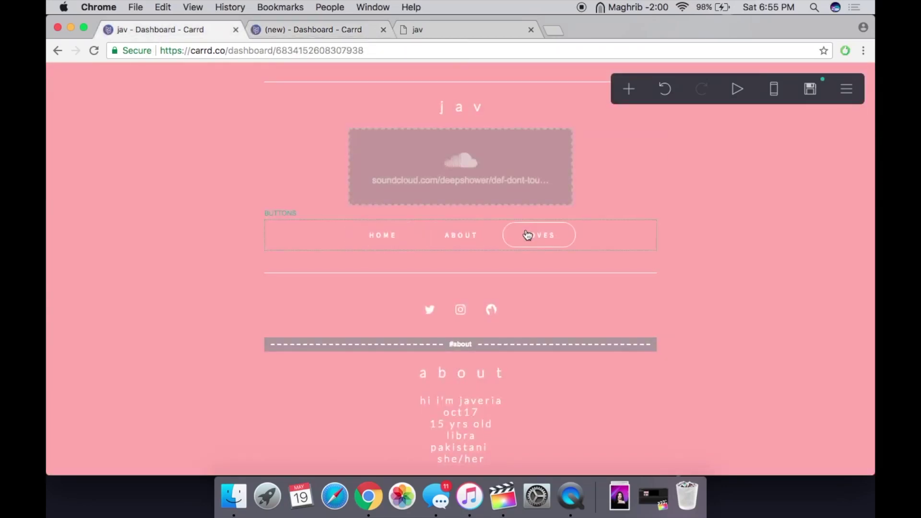
left_click(278, 30)
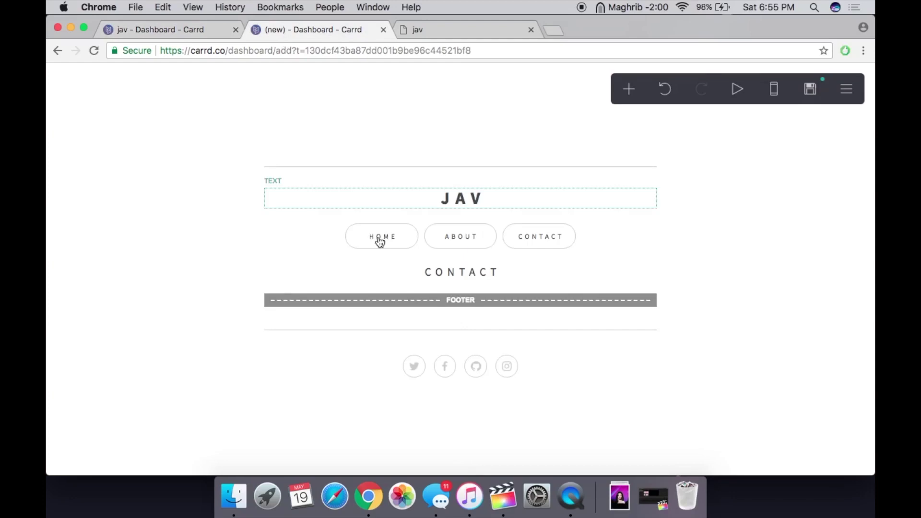
left_click(458, 238)
Step: Relabel the Contact navigation button as 'Loves' in the Buttons element
left_click(528, 241)
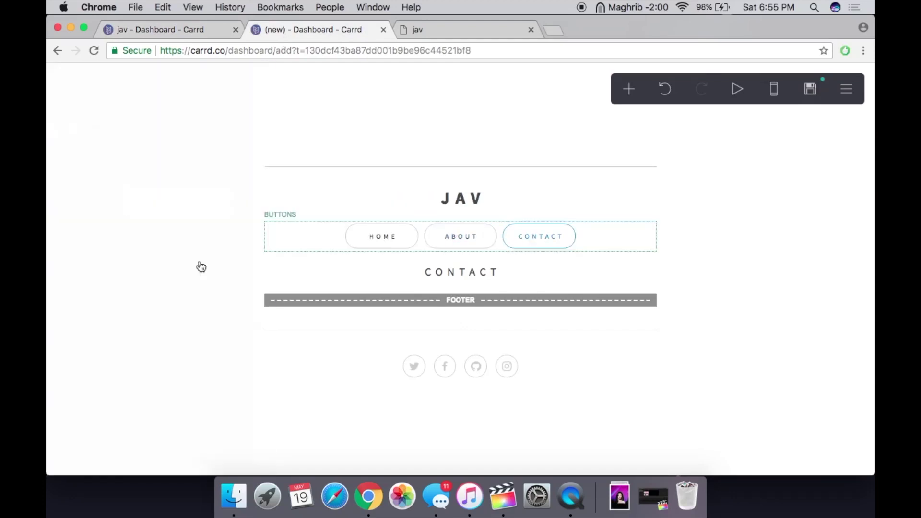
left_click(549, 238)
left_click(148, 249)
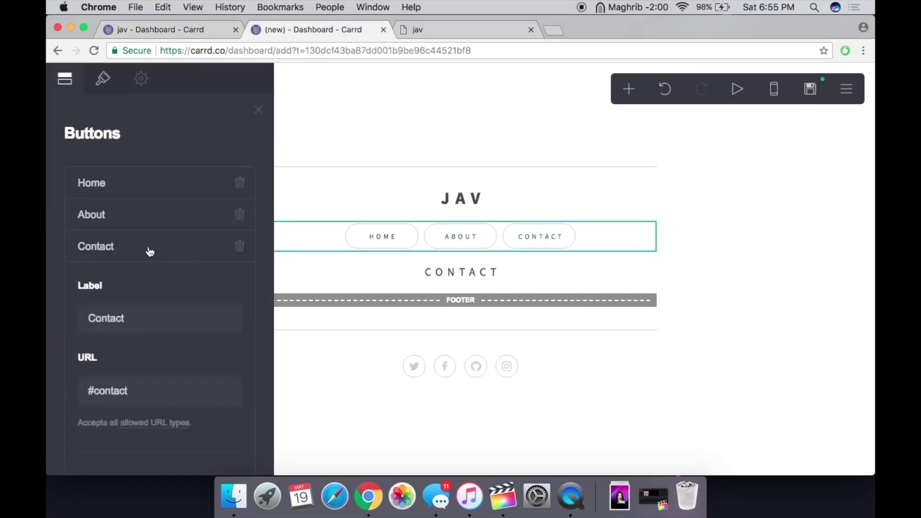
left_click(172, 315)
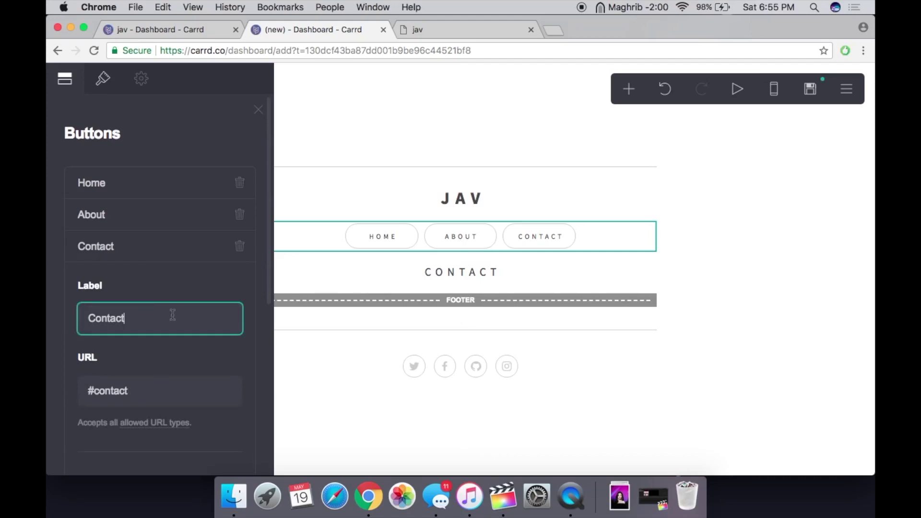
left_click_drag(173, 315, 48, 300)
type("Loves")
key("Return")
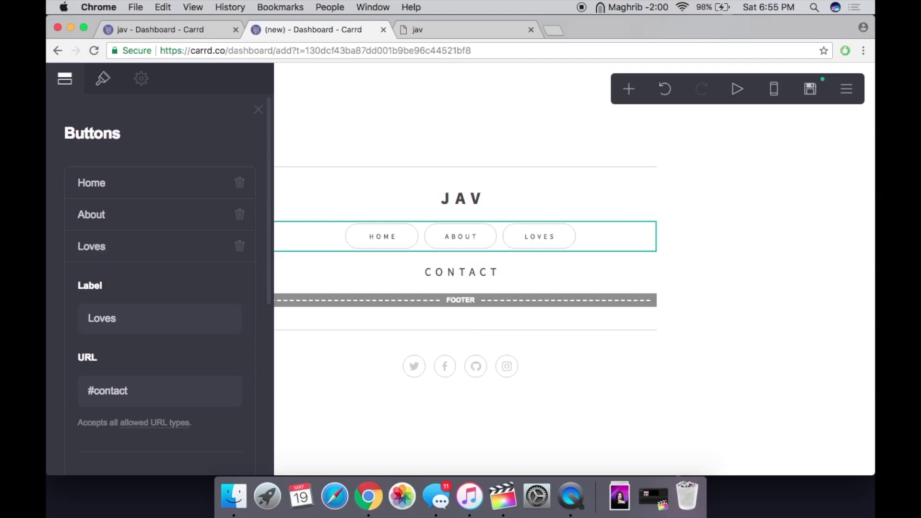
left_click(380, 238)
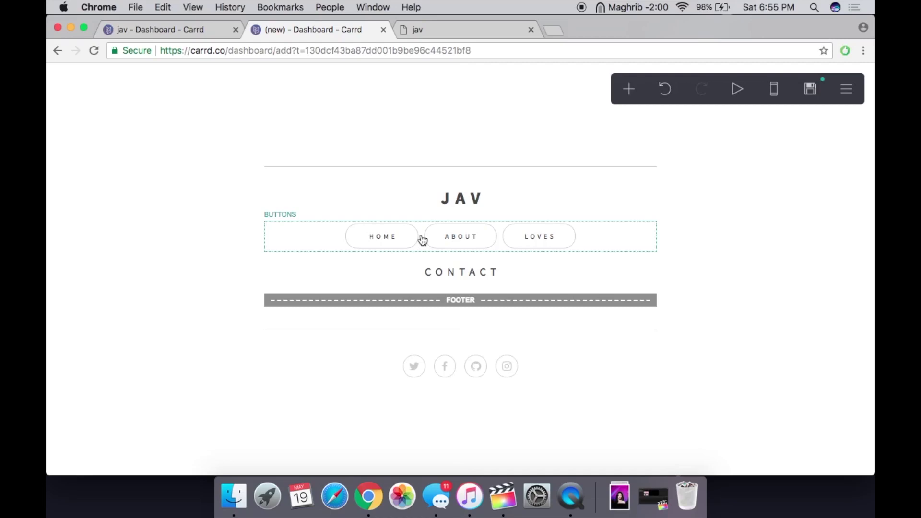
Step: Delete the FOOTER marker below the social icons
left_click_drag(432, 301, 432, 403)
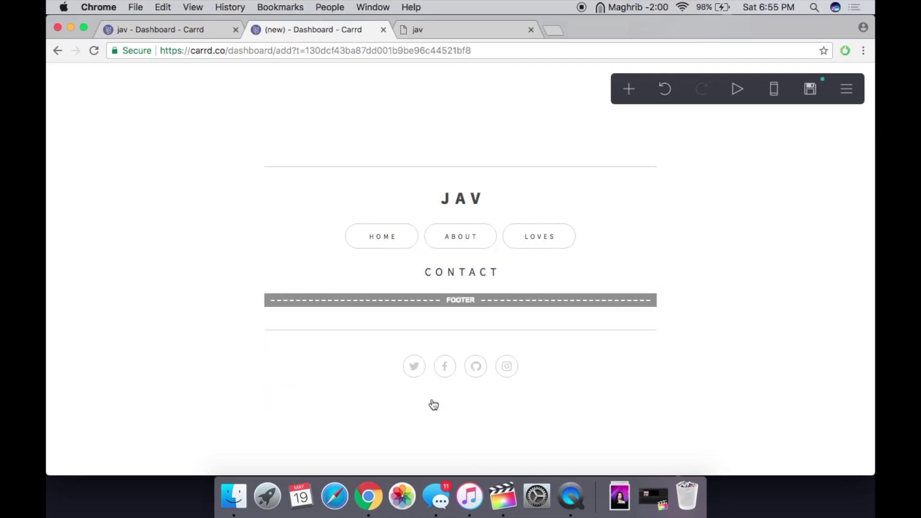
left_click(430, 301)
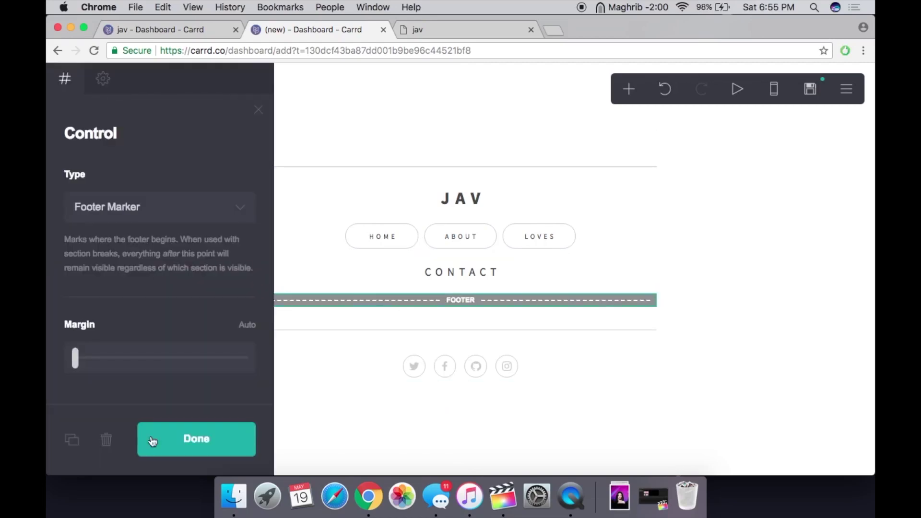
left_click(105, 438)
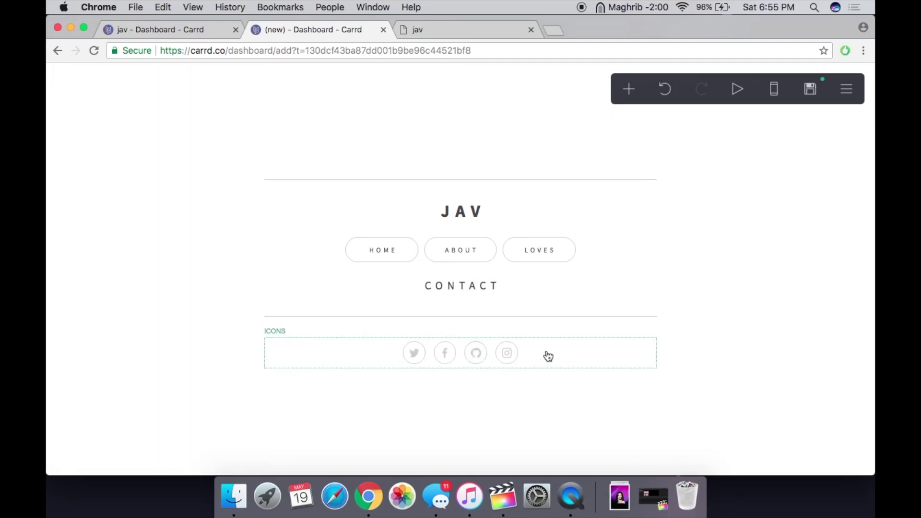
Step: Add a new Control element of type Section Break to the page
left_click(629, 89)
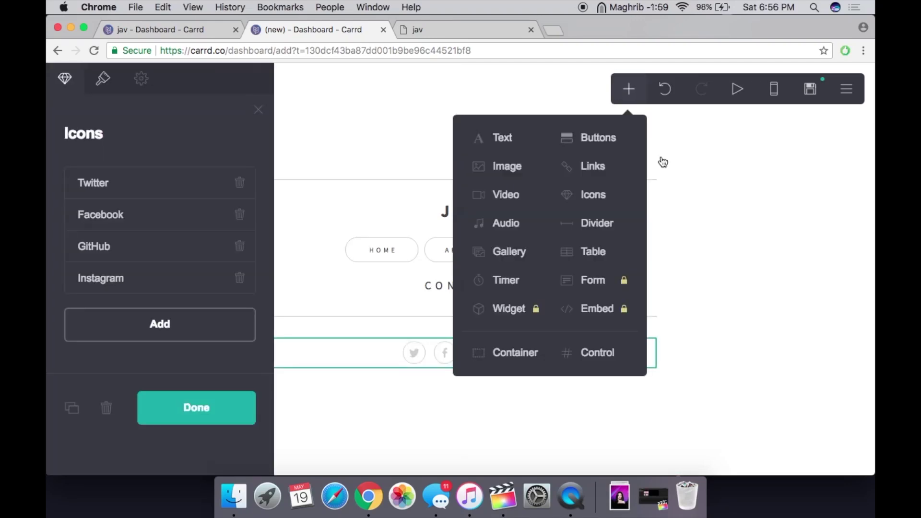
left_click(595, 354)
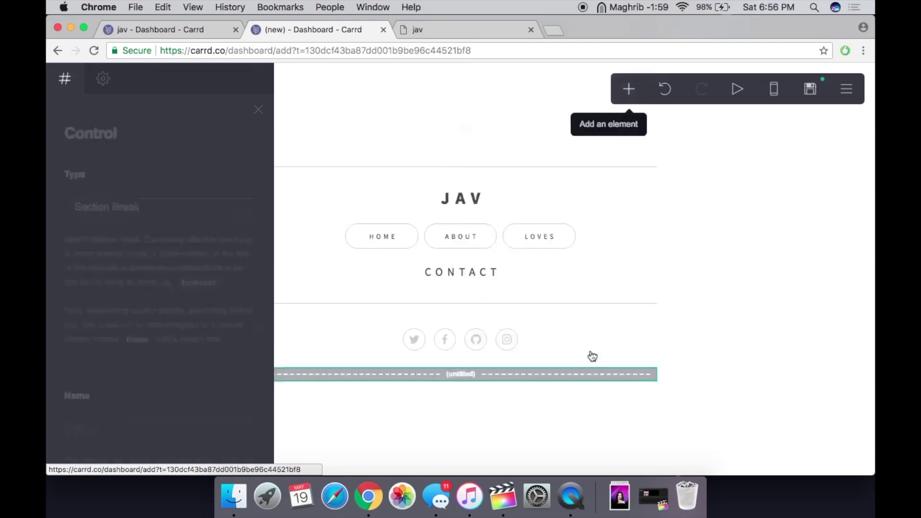
left_click(109, 202)
left_click(106, 210)
scroll(132, 362, "down", 4)
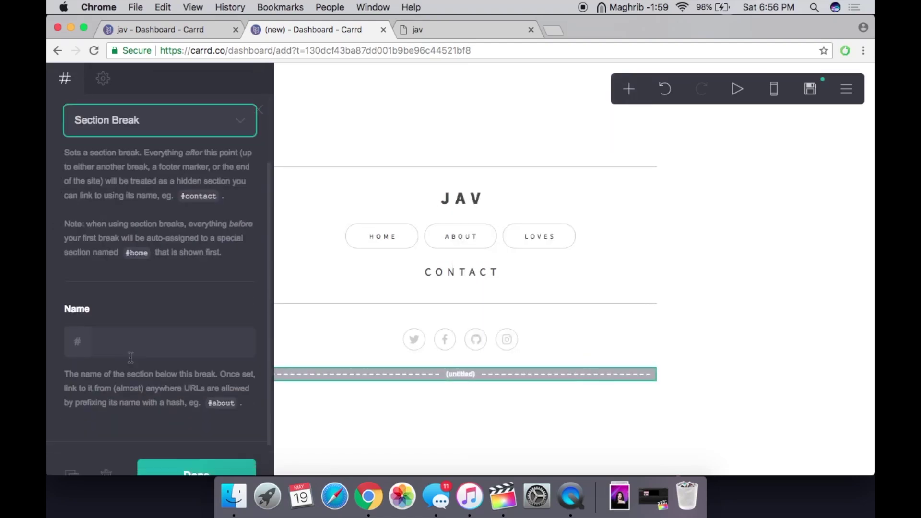
Step: Name the new section break 'about' and confirm with Done
left_click(119, 352)
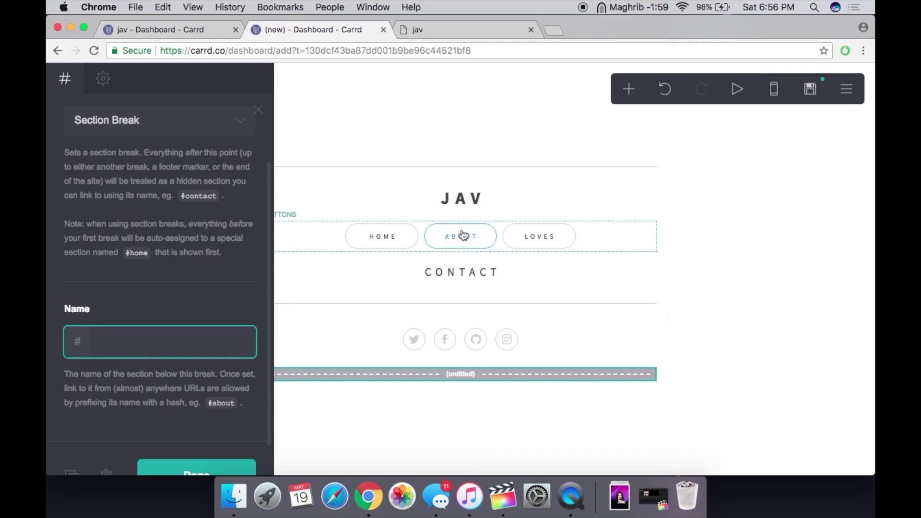
left_click(182, 349)
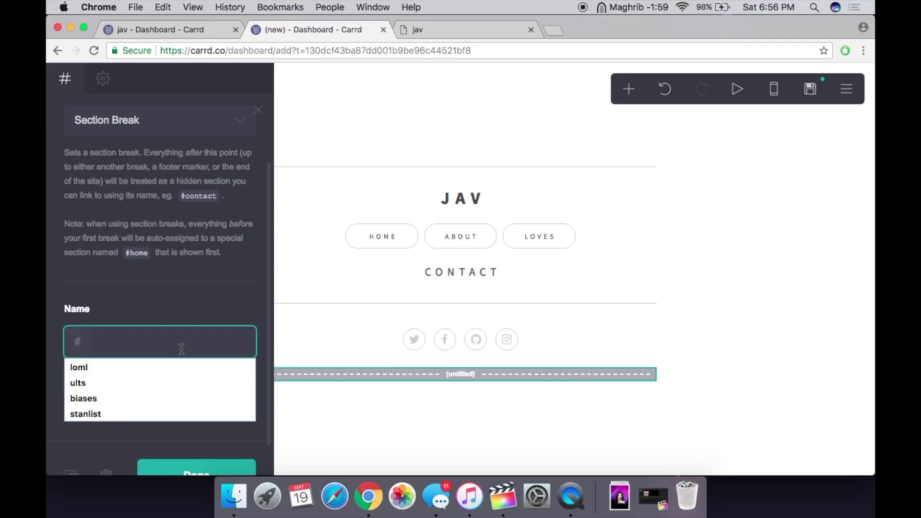
type("about")
left_click(173, 319)
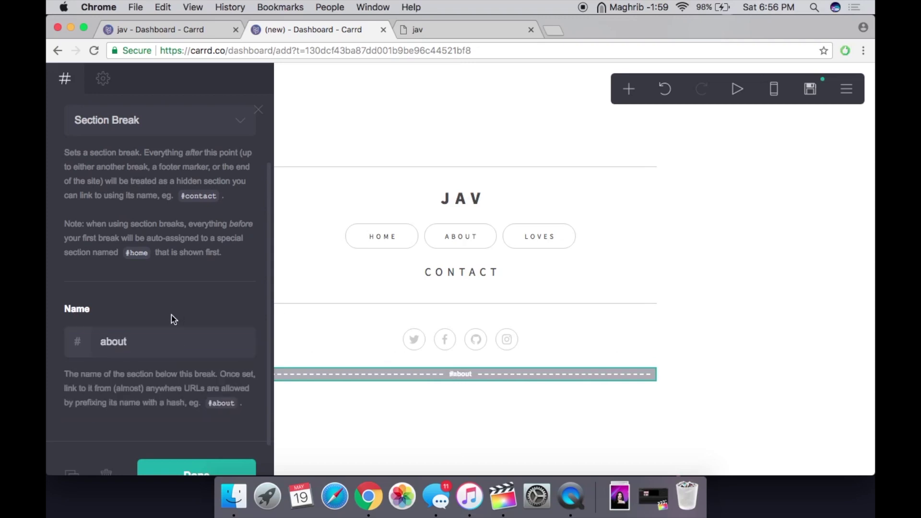
left_click(99, 342)
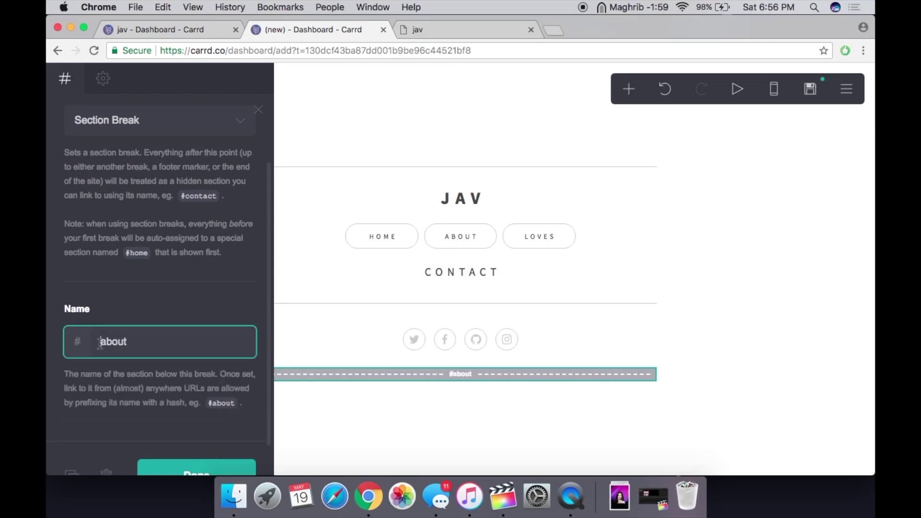
left_click(160, 394)
scroll(224, 383, "down", 1)
left_click_drag(234, 367, 199, 373)
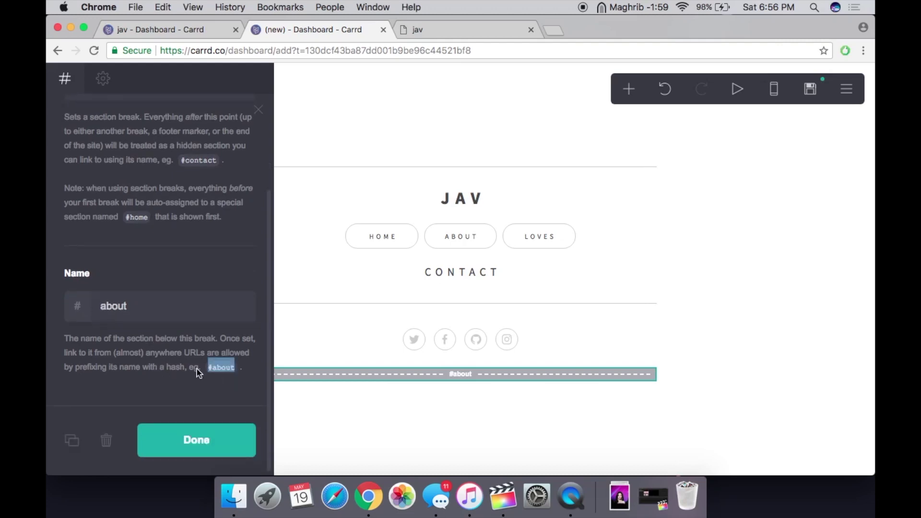
left_click(198, 439)
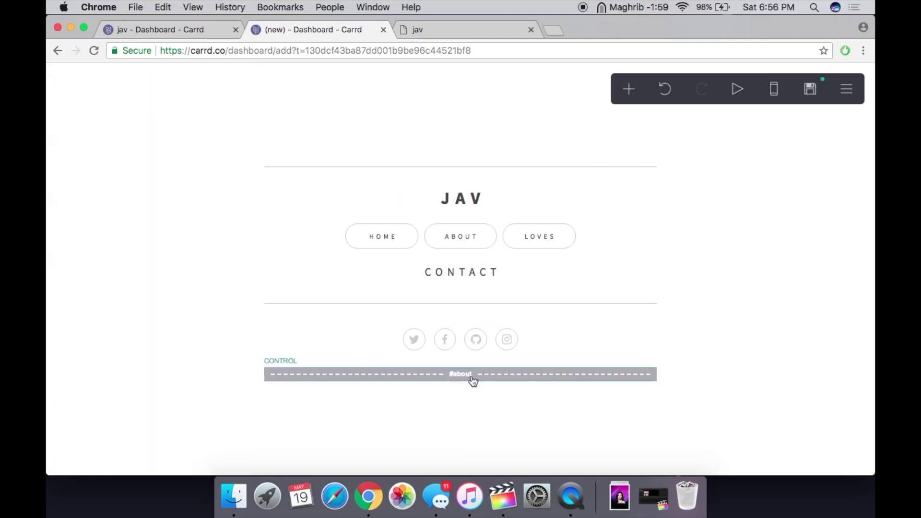
Step: Review the About button's #about link in the navigation buttons editor
left_click(469, 240)
left_click(136, 215)
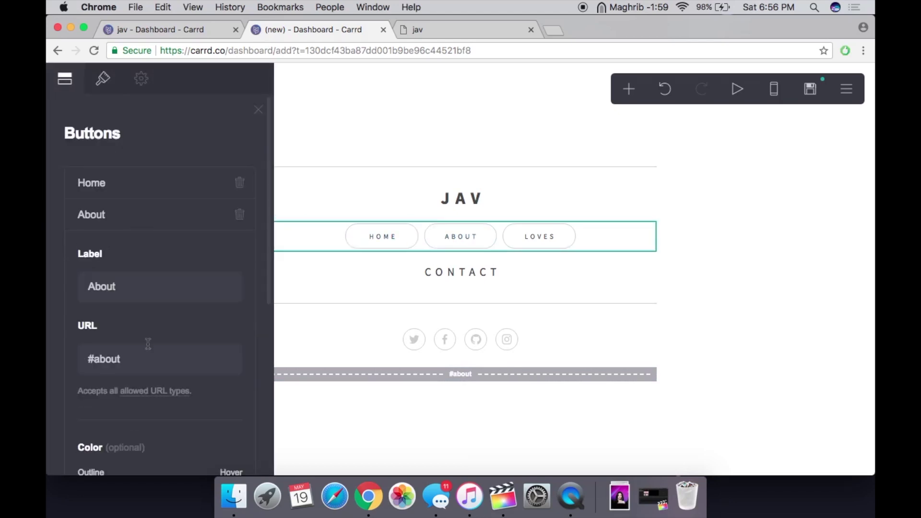
scroll(148, 343, "down", 2)
left_click(148, 323)
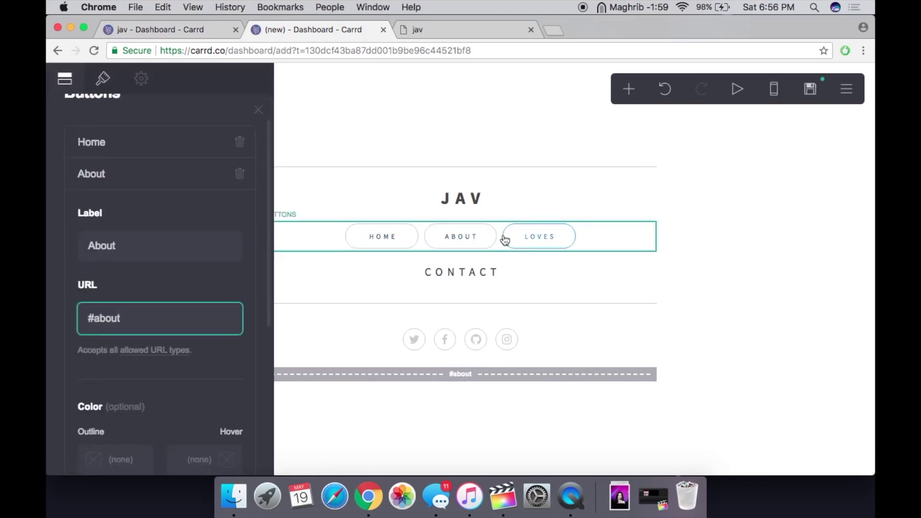
key("Escape")
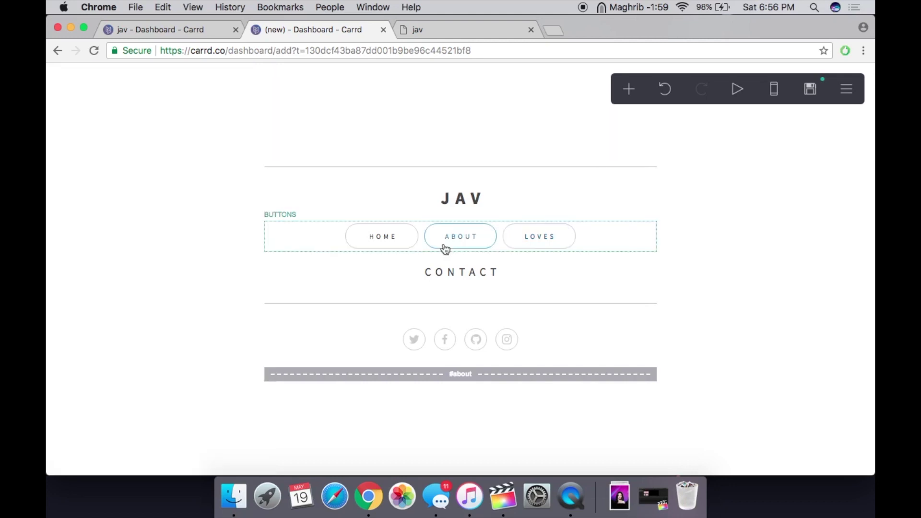
left_click(531, 234)
left_click(165, 218)
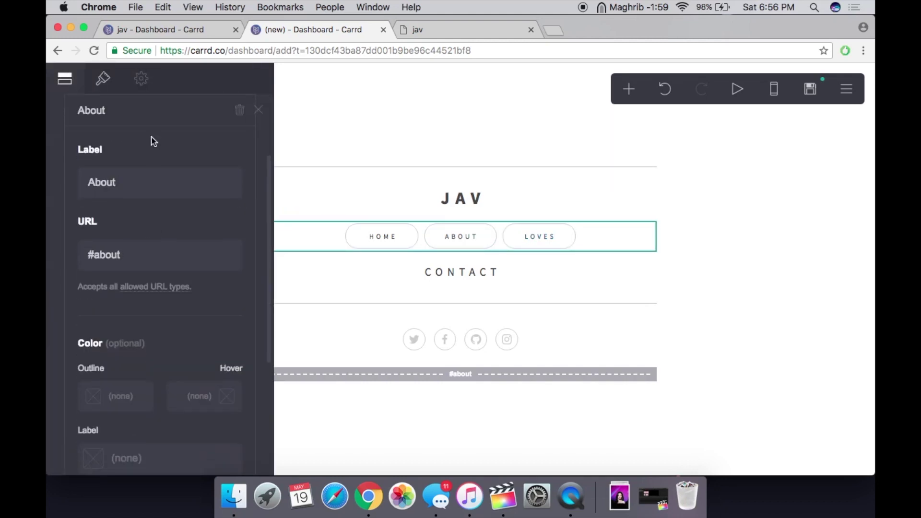
left_click(127, 115)
Step: Change the Loves button's link from #contact to #loves
left_click(128, 252)
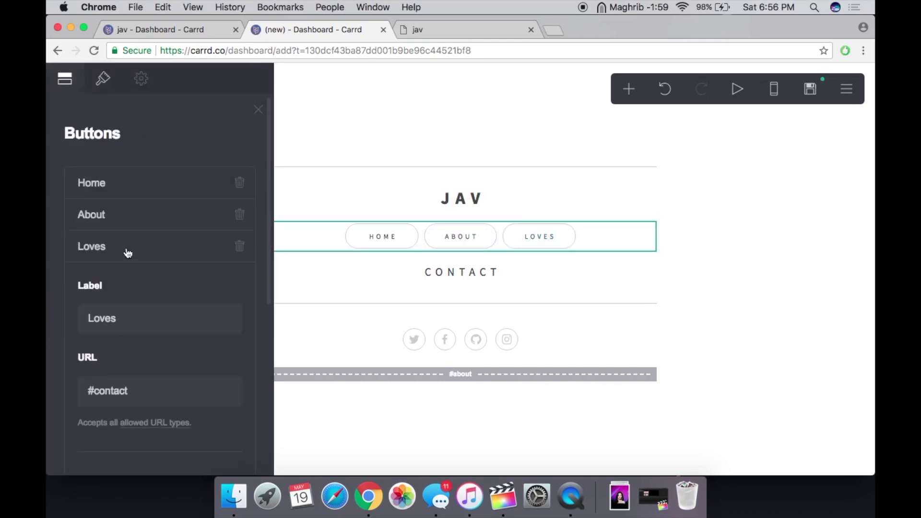
left_click(141, 399)
double_click(96, 393)
type("loves")
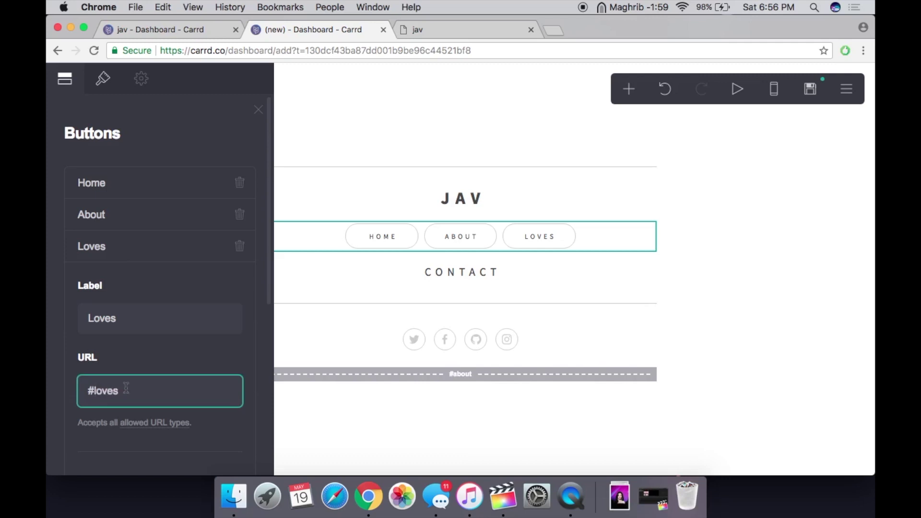
left_click_drag(126, 389, 69, 393)
left_click(146, 181)
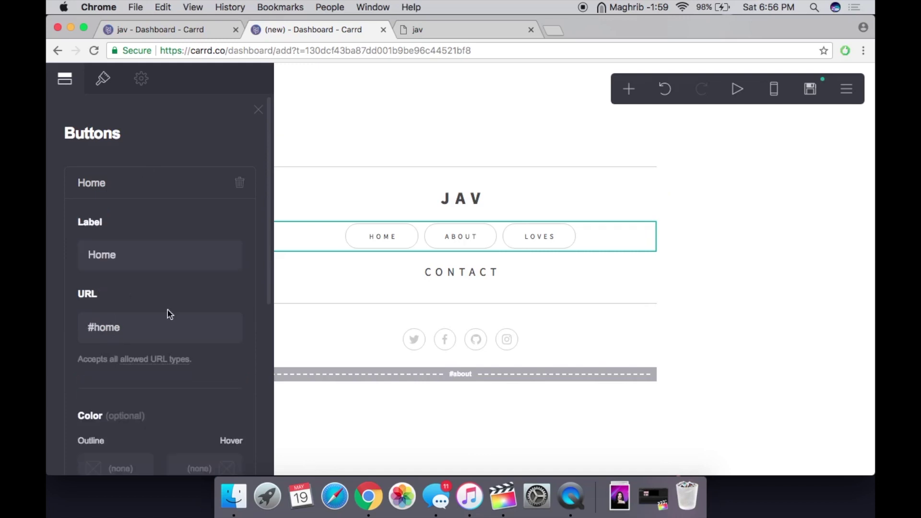
scroll(144, 336, "down", 6)
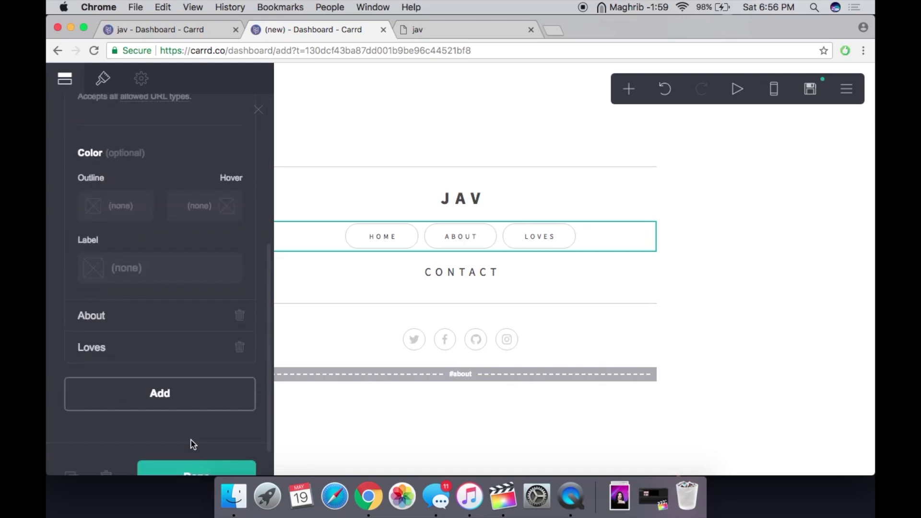
scroll(202, 288, "up", 6)
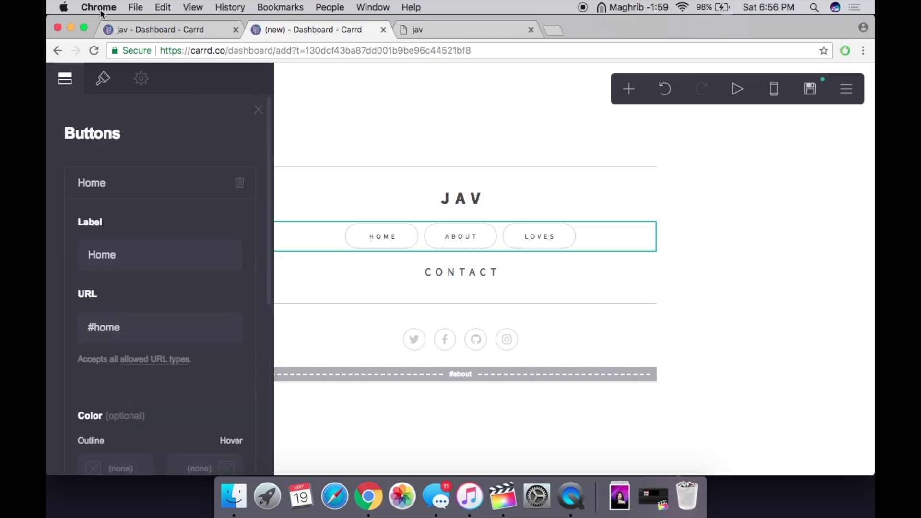
Step: Make the HOME, ABOUT and LOVES buttons' outline white (#FFFFFF), then select the CONTACT text
left_click(103, 77)
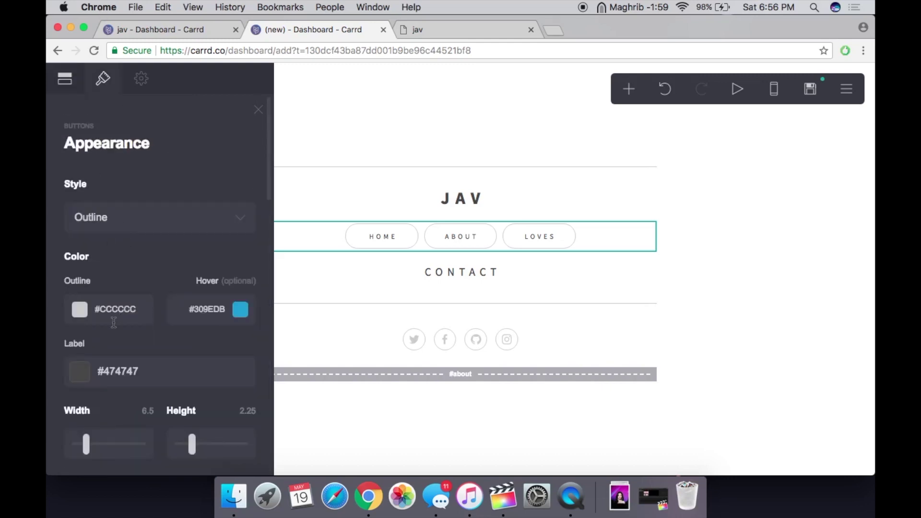
scroll(114, 323, "down", 2)
left_click(85, 211)
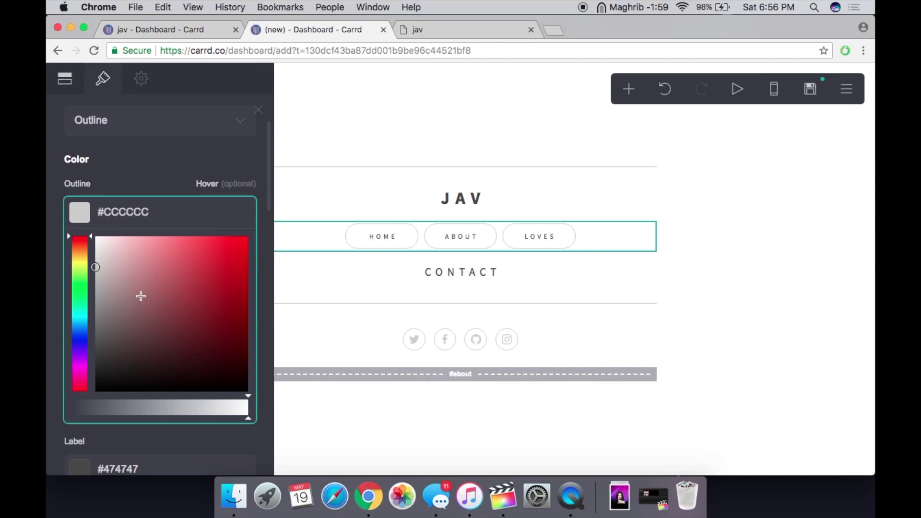
left_click_drag(141, 296, 96, 237)
left_click(373, 121)
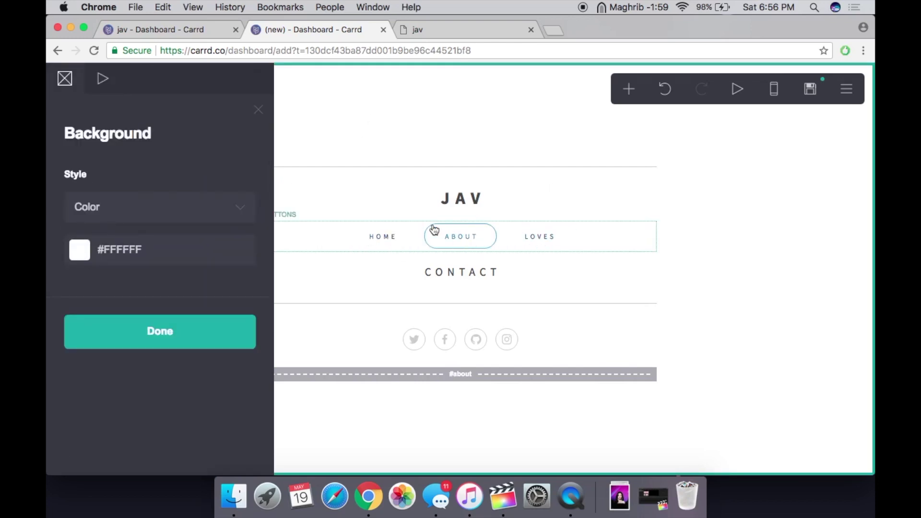
left_click(740, 184)
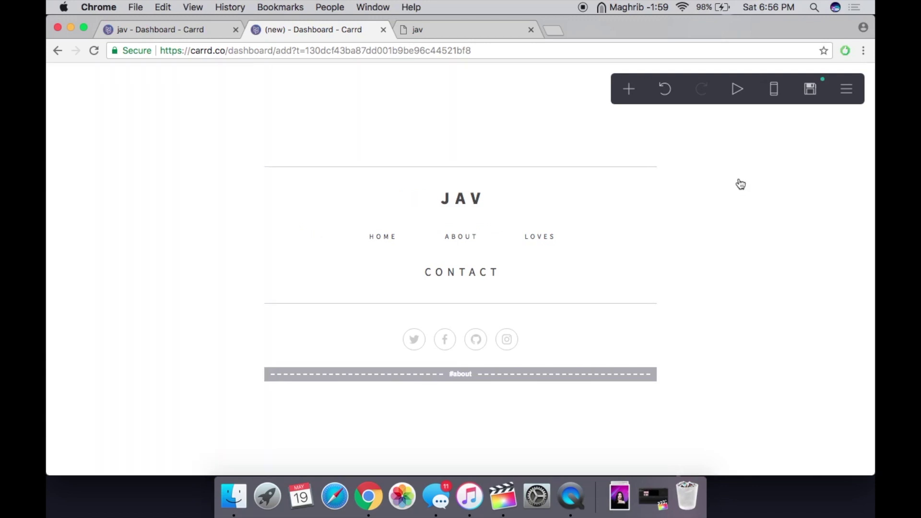
left_click(486, 280)
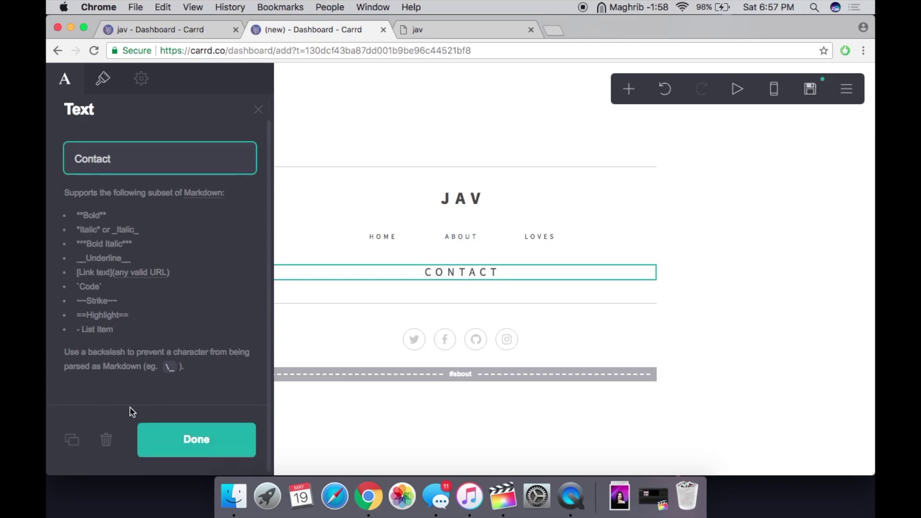
Step: Delete the CONTACT text, move the social icons under the nav links, and remove GitHub, Facebook and Instagram
left_click(106, 463)
left_click_drag(538, 326, 542, 276)
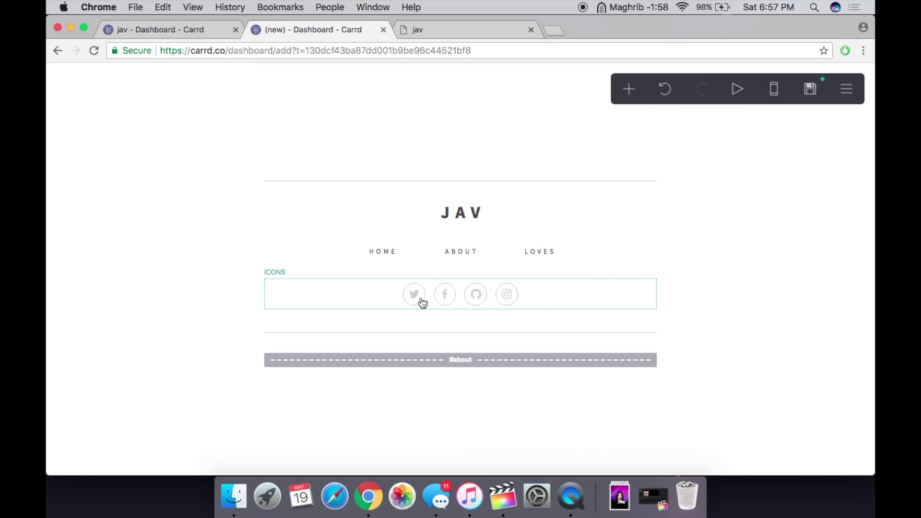
left_click(446, 298)
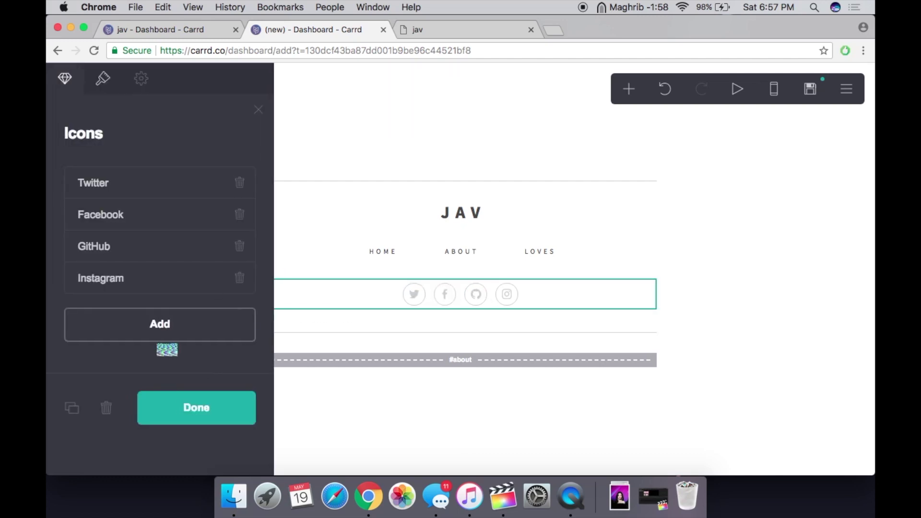
left_click(237, 245)
left_click(238, 214)
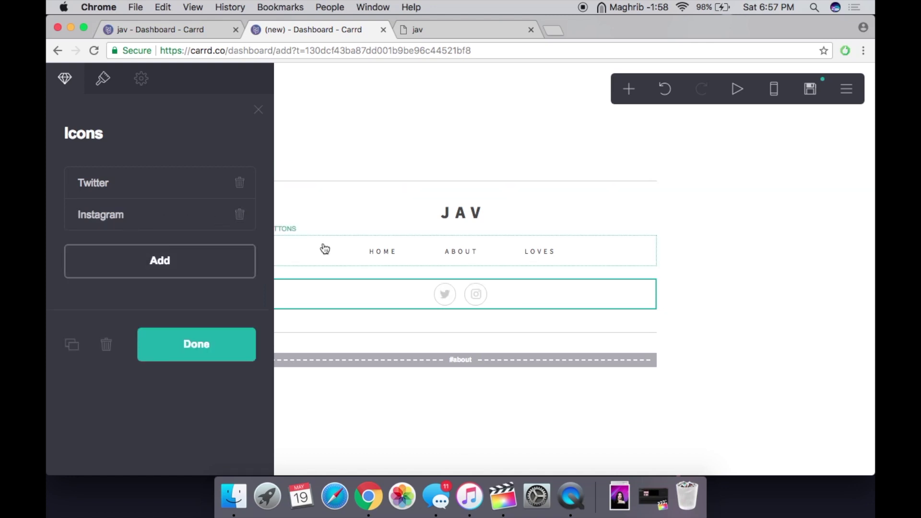
left_click(239, 215)
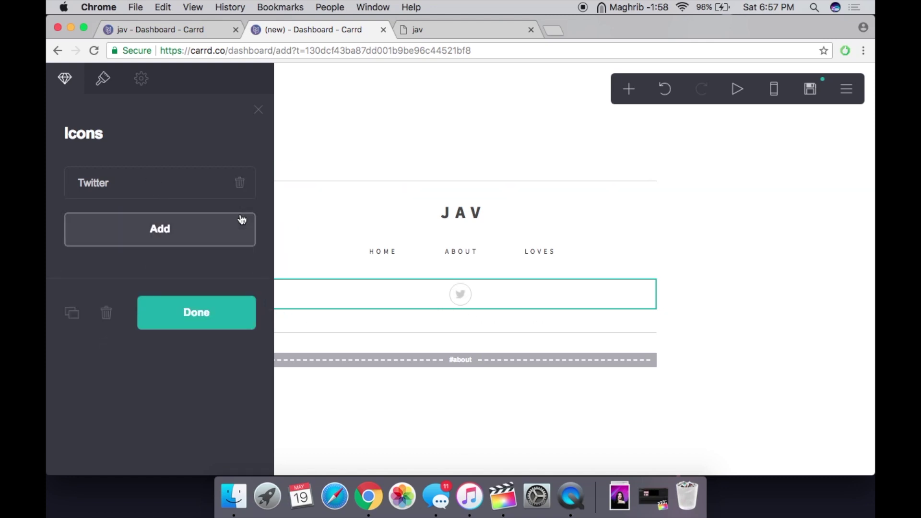
Step: Point the Twitter icon's link to a Twitter profile URL
left_click(137, 187)
left_click_drag(179, 322, 81, 309)
left_click(192, 329)
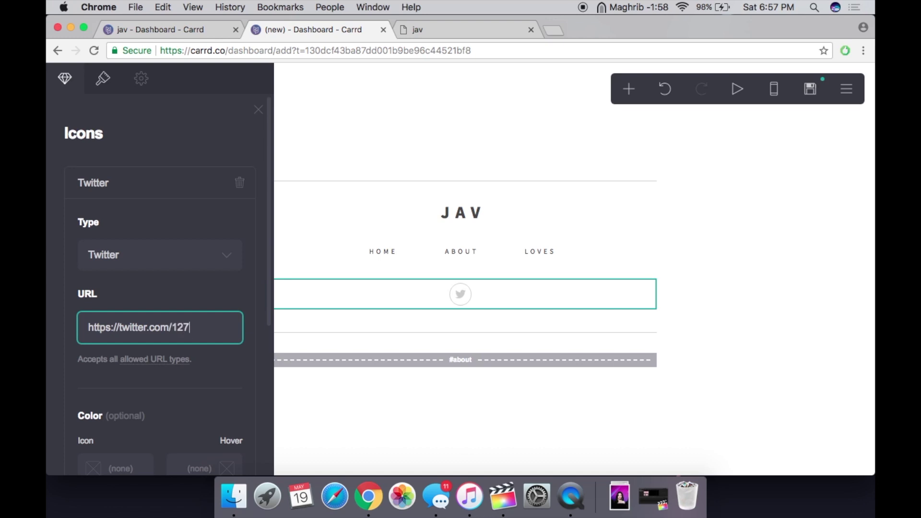
left_click(213, 417)
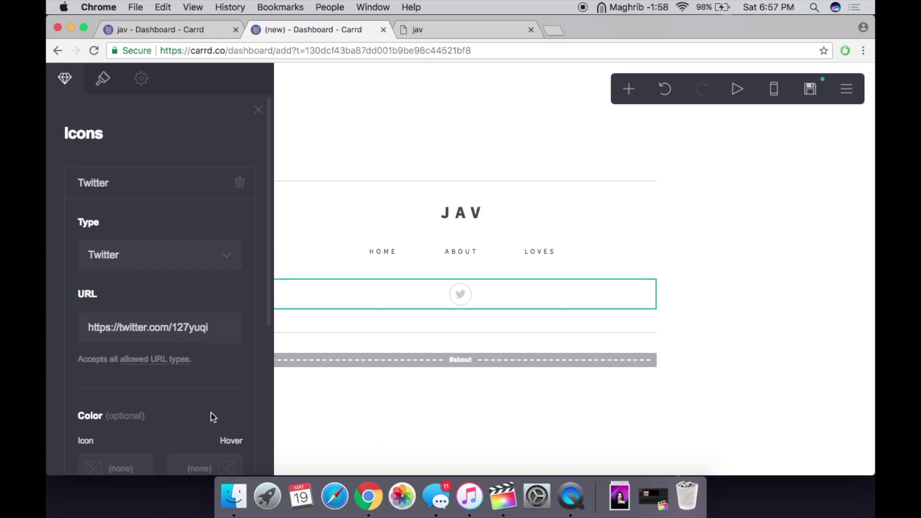
Step: Set the icon outline colour to #FFFFFF and the Twitter icon colour to grey #8F8888
scroll(208, 395, "down", 5)
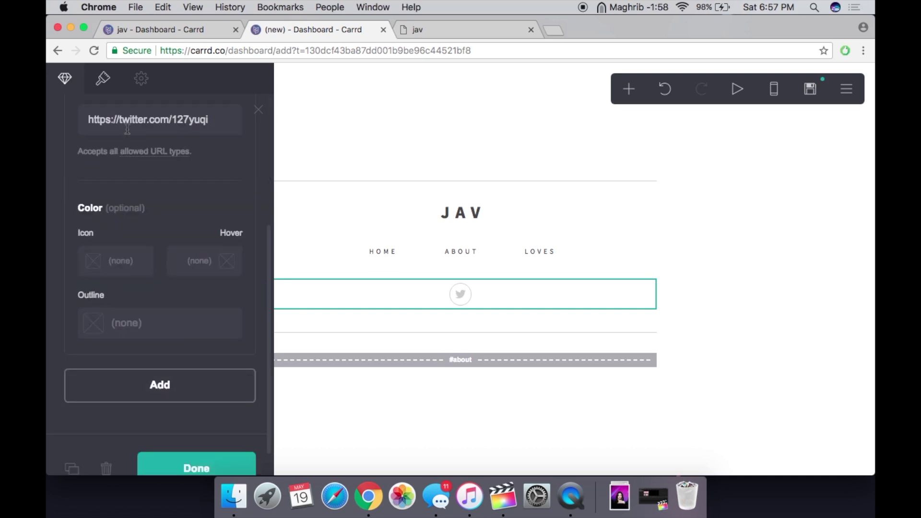
left_click(102, 79)
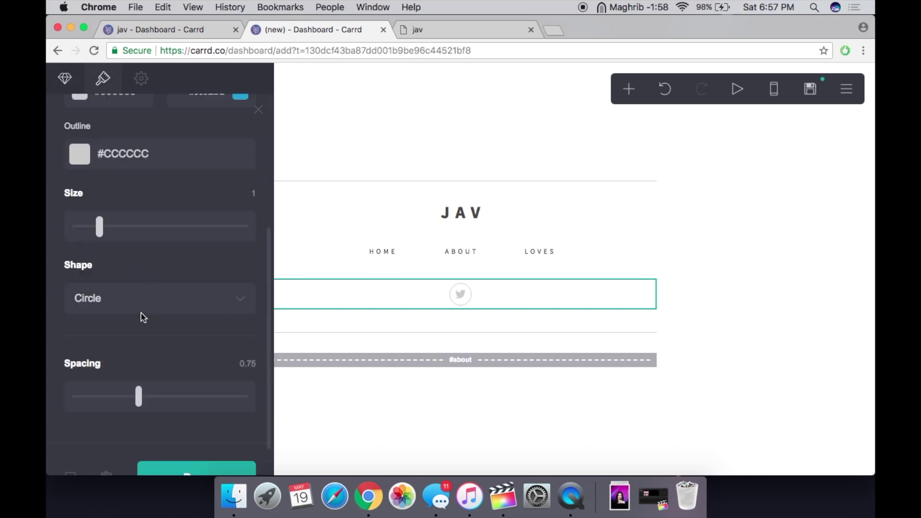
scroll(144, 317, "up", 3)
left_click(82, 284)
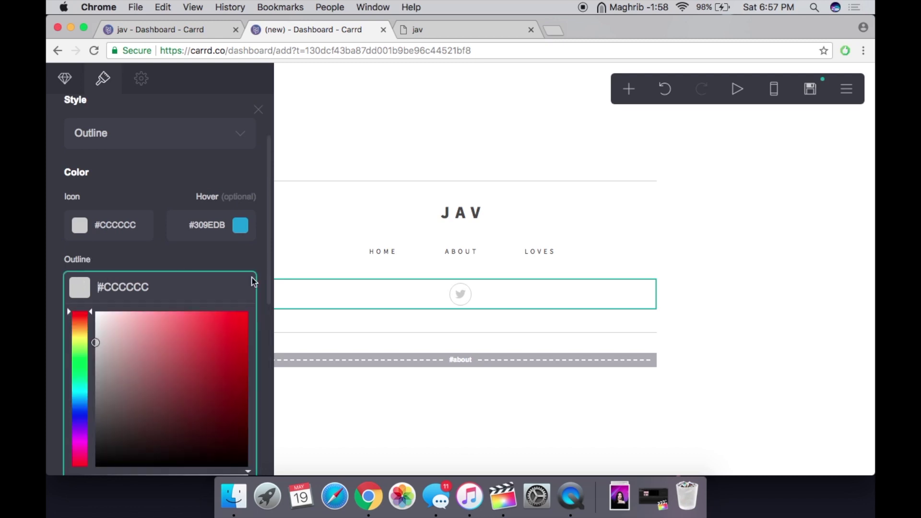
left_click_drag(122, 329, 96, 312)
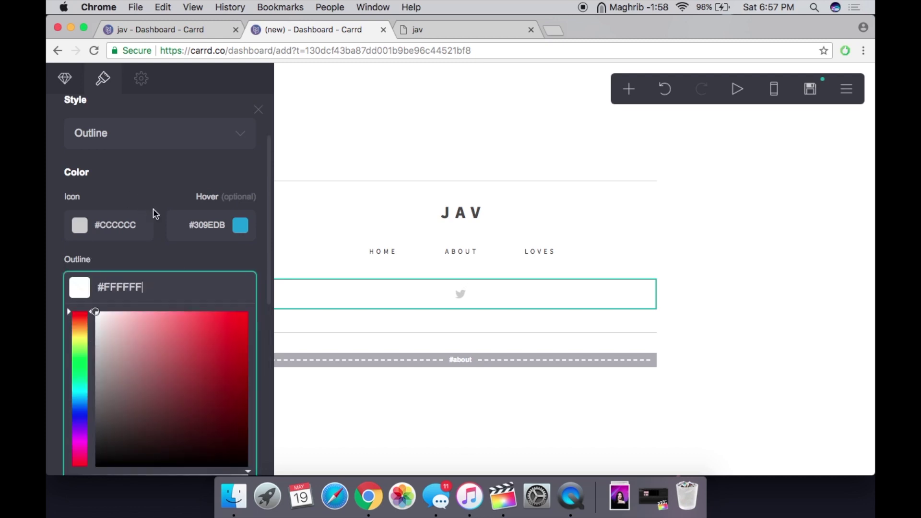
left_click(140, 194)
left_click(83, 224)
left_click_drag(134, 302, 72, 463)
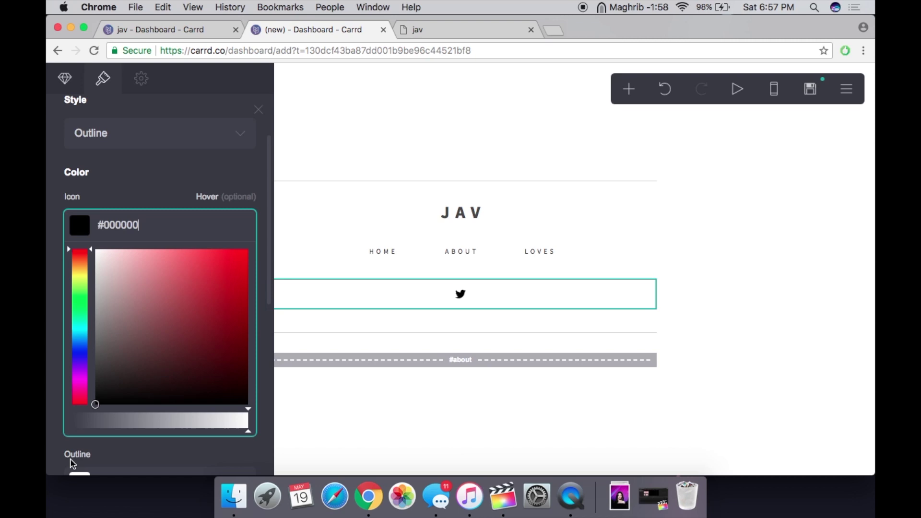
left_click_drag(114, 286, 103, 318)
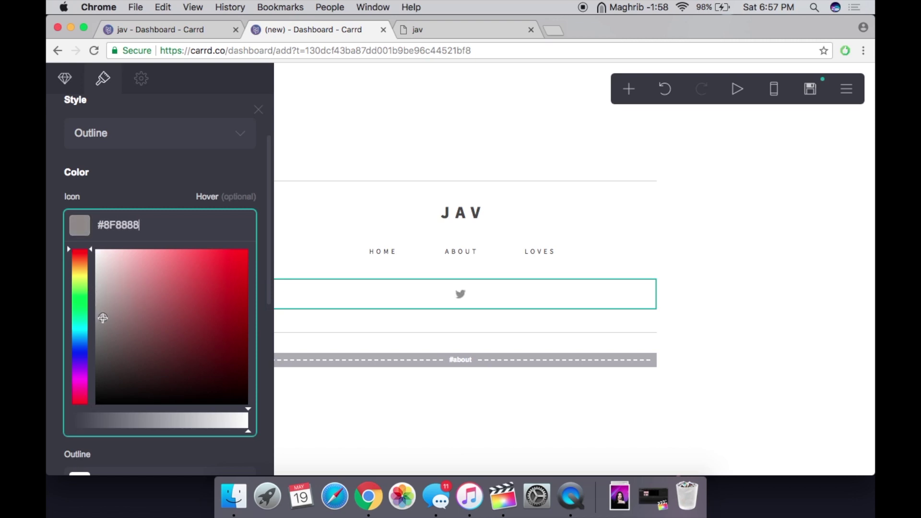
left_click(172, 163)
left_click(678, 263)
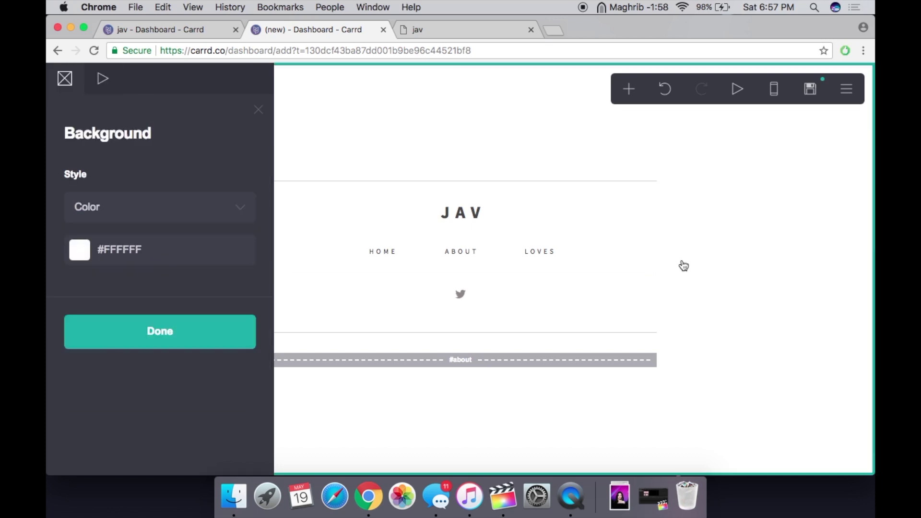
Step: Copy the SoundCloud audio link from the pink jav site's audio embed
left_click(198, 31)
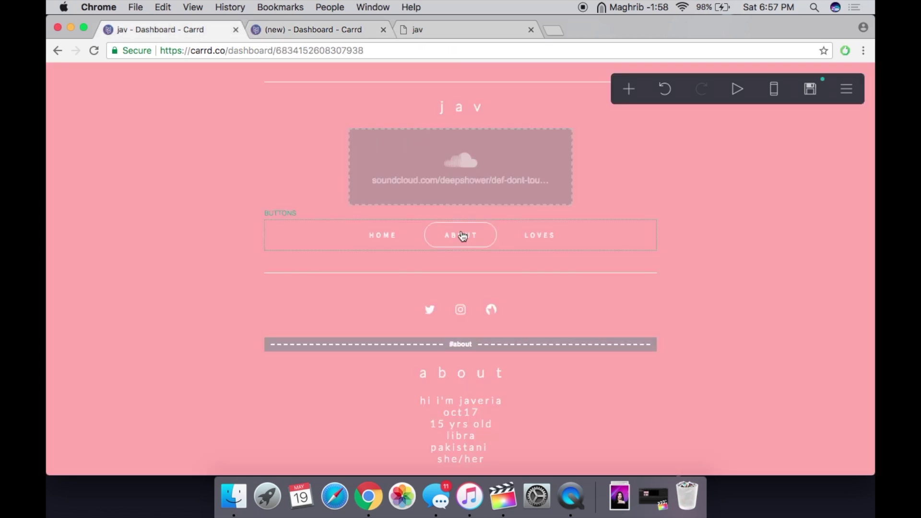
left_click(450, 172)
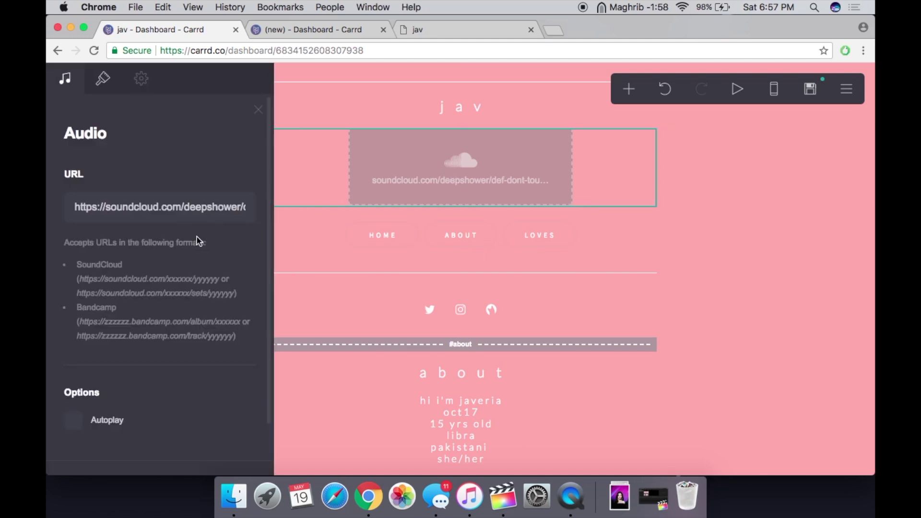
left_click(188, 209)
key("super+a")
key("super+c")
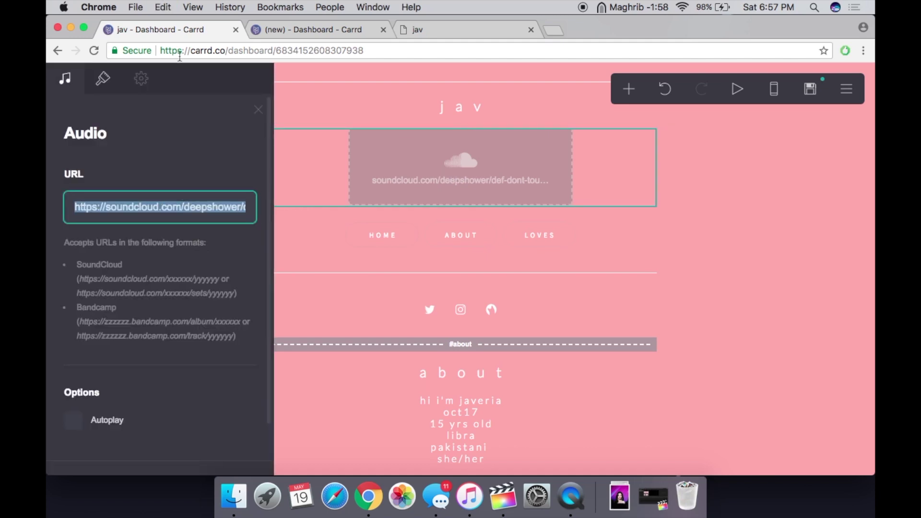
Step: Return to the new white site and select the JAV title
left_click(290, 28)
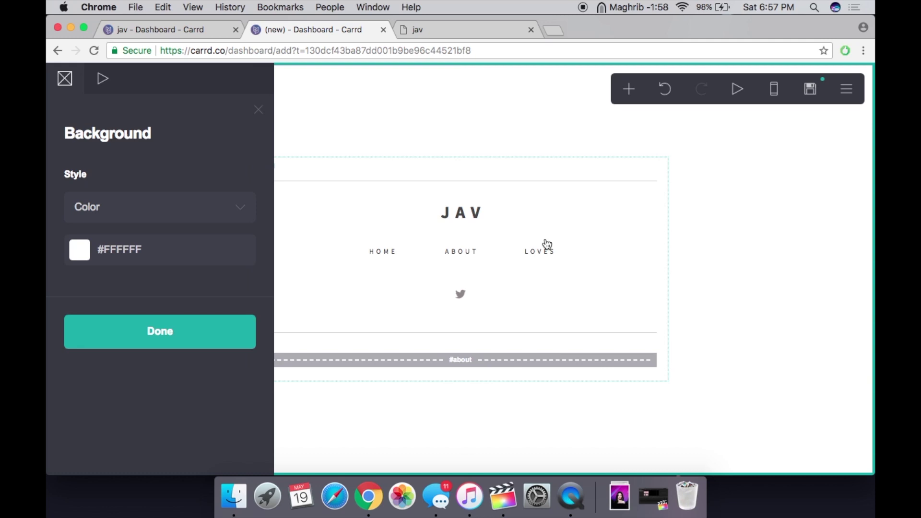
left_click(548, 246)
left_click(566, 216)
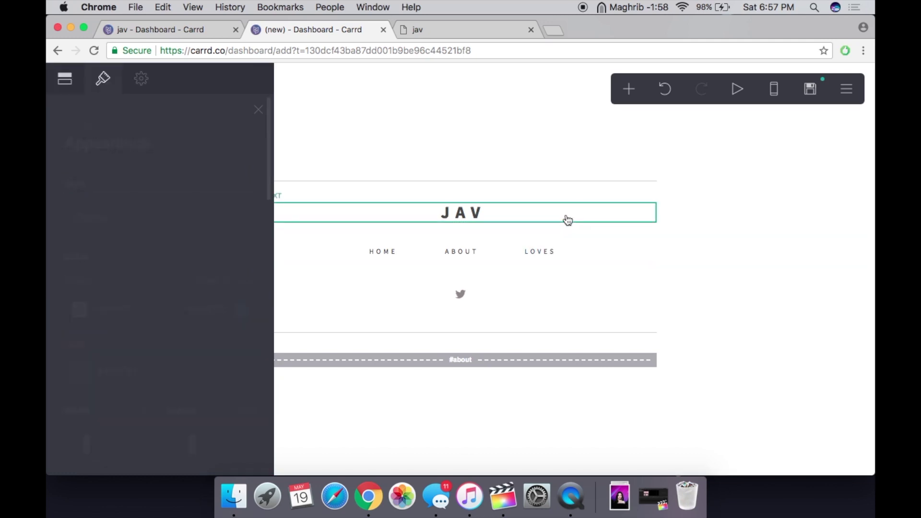
Step: Add an audio element with the pasted SoundCloud link and Autoplay enabled
left_click(630, 89)
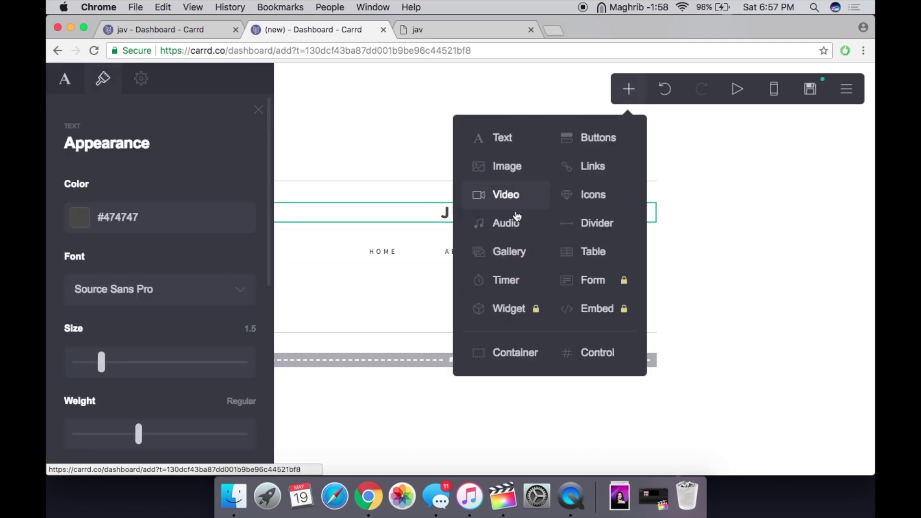
left_click(517, 221)
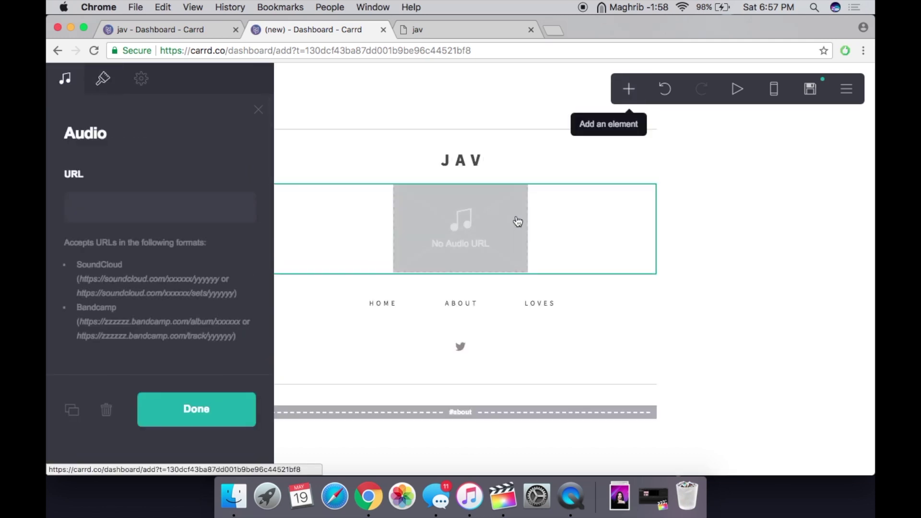
left_click(199, 211)
key("super+v")
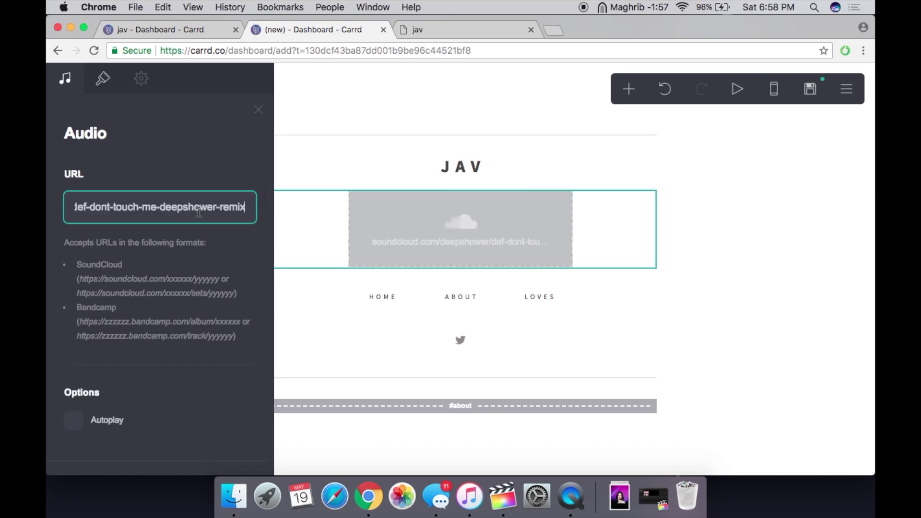
key("Return")
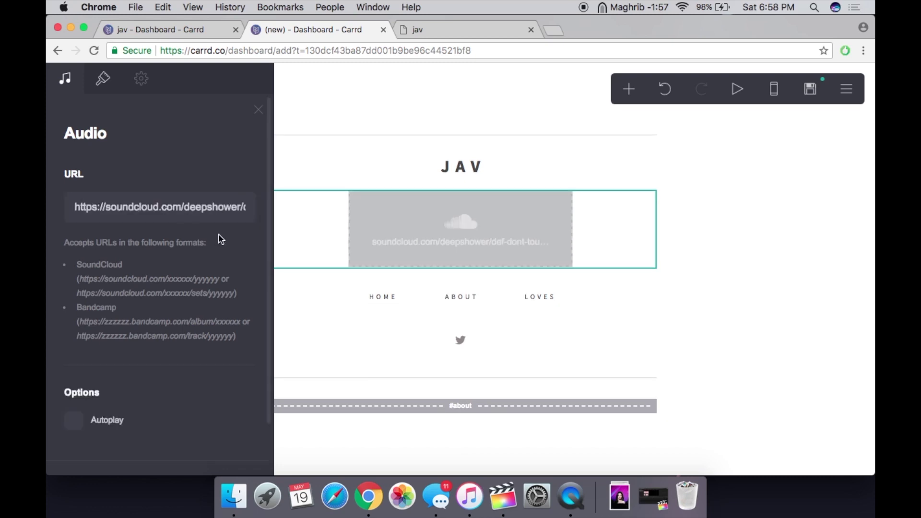
scroll(221, 239, "down", 2)
left_click(77, 370)
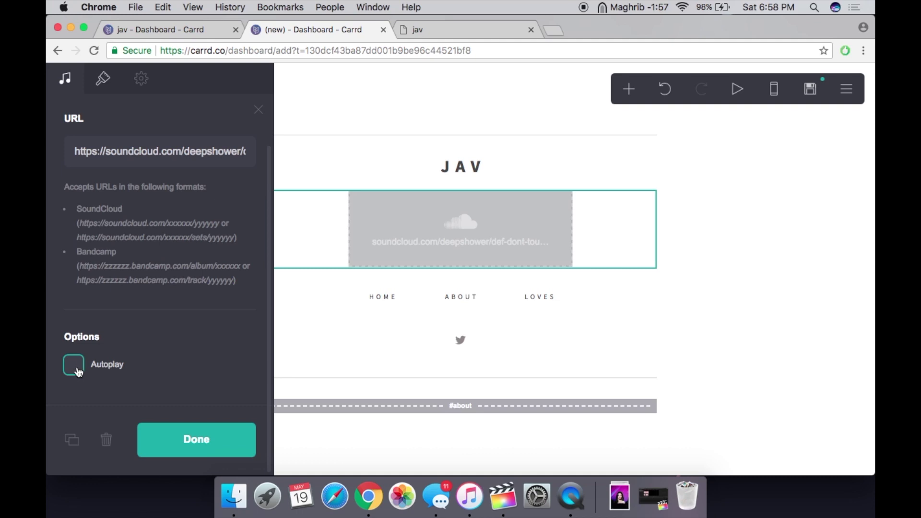
Step: Keep the player at width 20 and hide share, buy, uploader, comments, play count, download and like
left_click(103, 78)
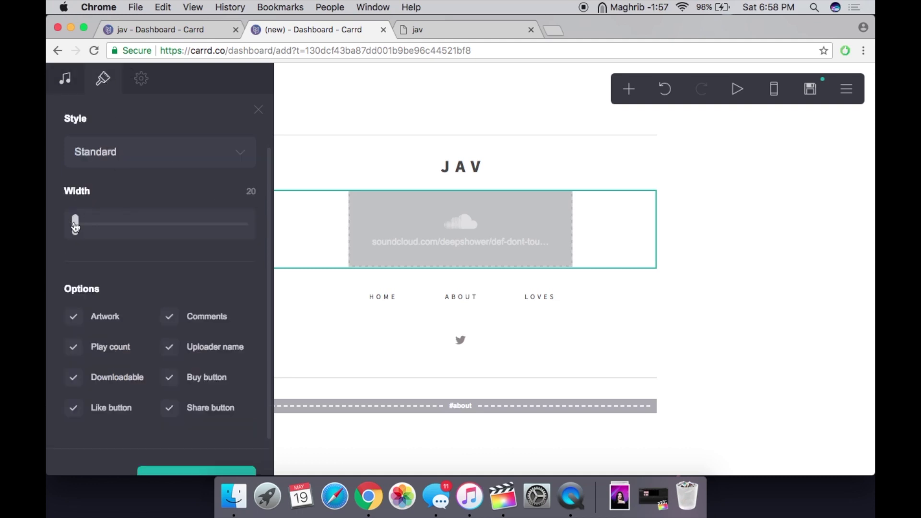
mouse_move(75, 226)
left_mouse_down()
mouse_move(103, 225)
mouse_move(74, 241)
left_mouse_up()
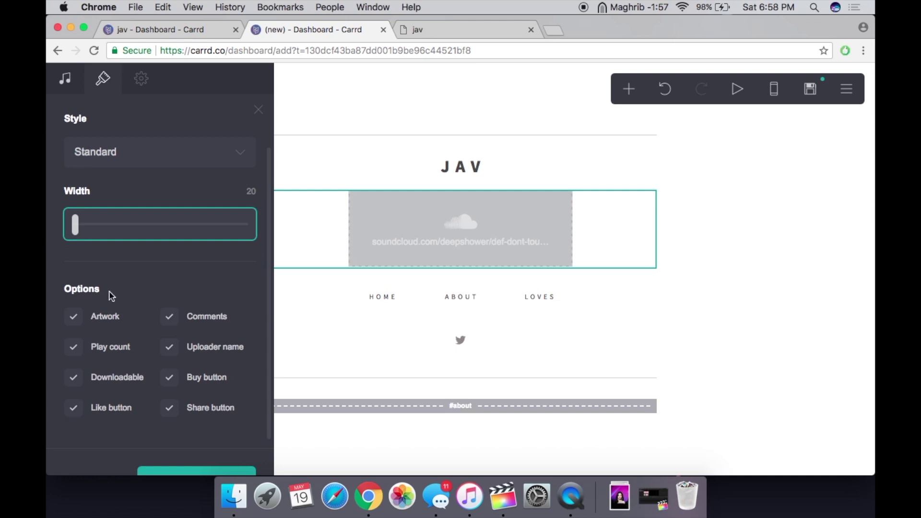
scroll(191, 361, "down", 2)
left_click(173, 367)
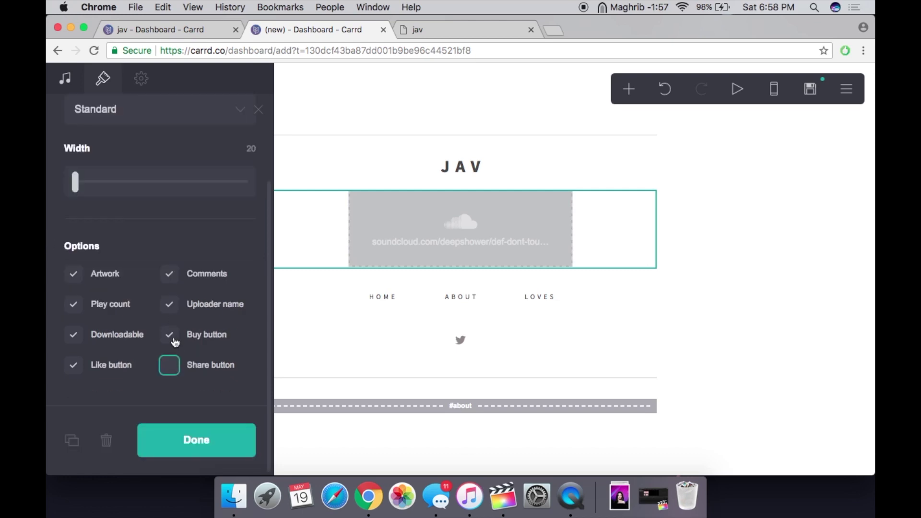
left_click(170, 334)
left_click(170, 305)
left_click(160, 277)
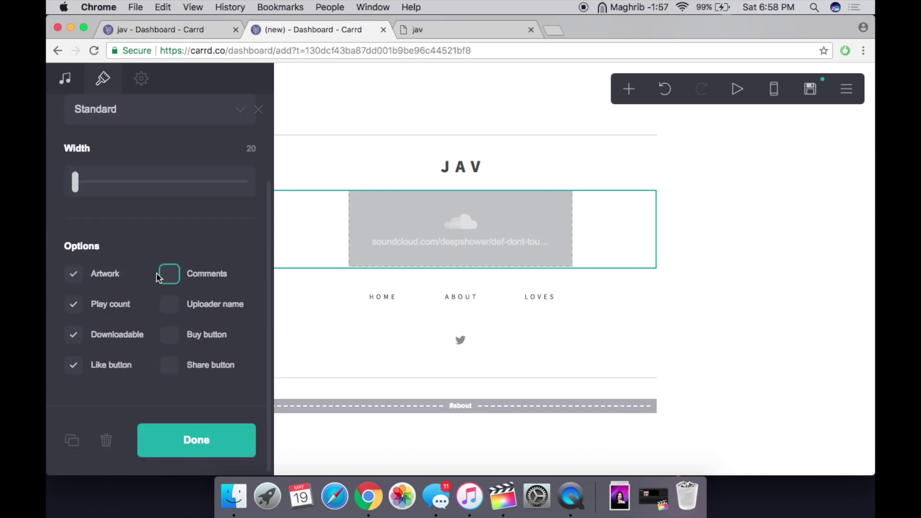
left_click(73, 305)
left_click(74, 334)
left_click(75, 366)
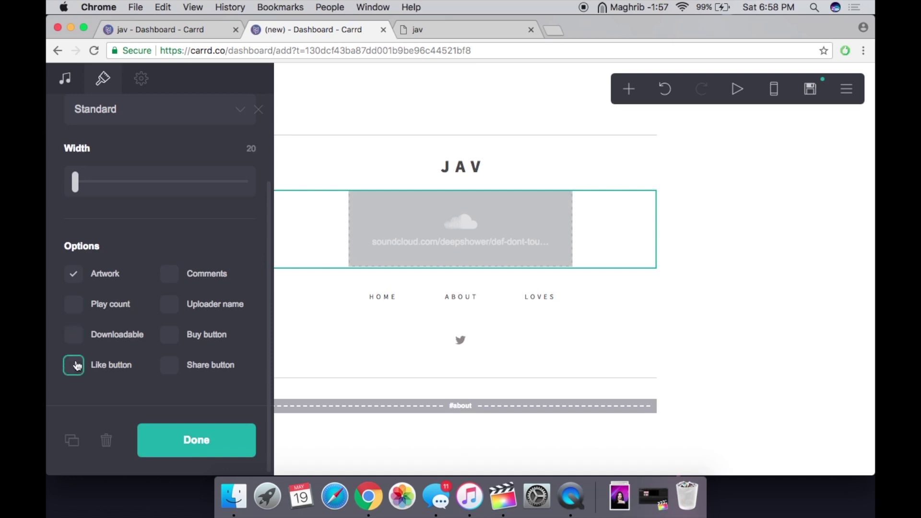
left_click(189, 440)
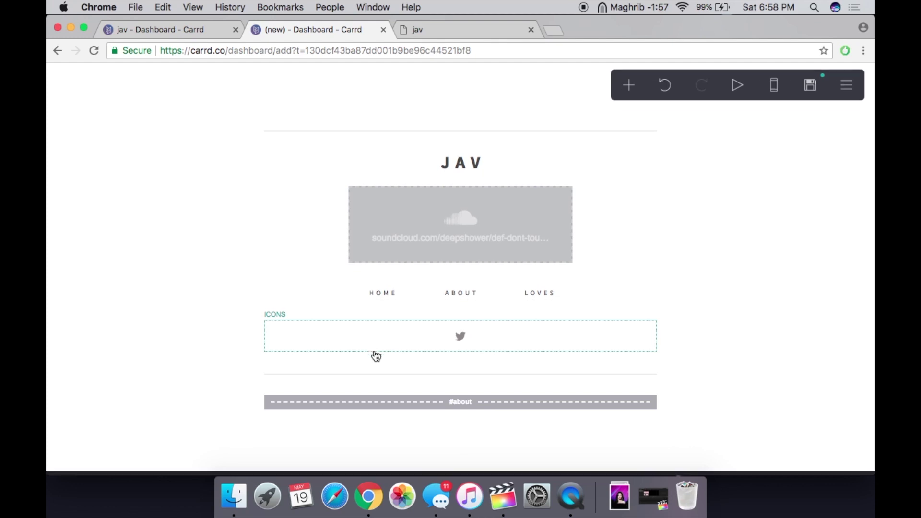
Step: Bring up the #about break's settings, showing type Section Break and Name 'about'
left_click(469, 417)
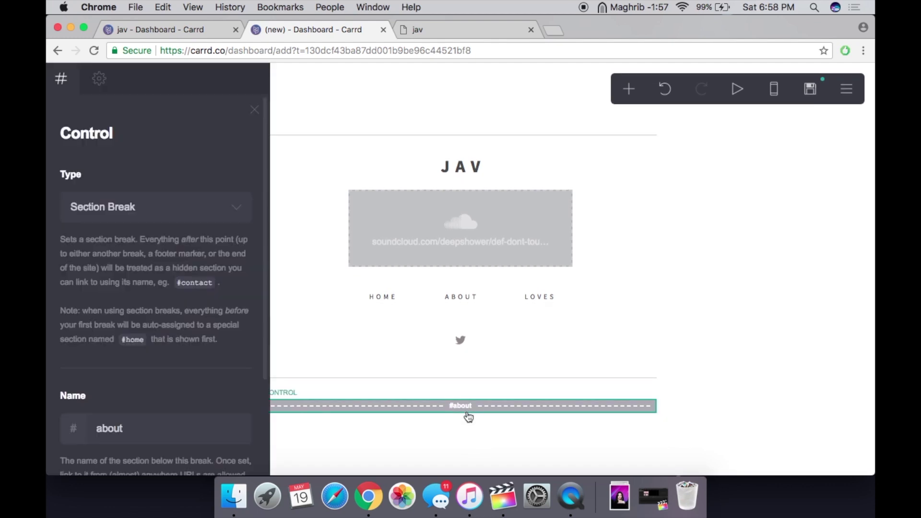
scroll(186, 288, "down", 3)
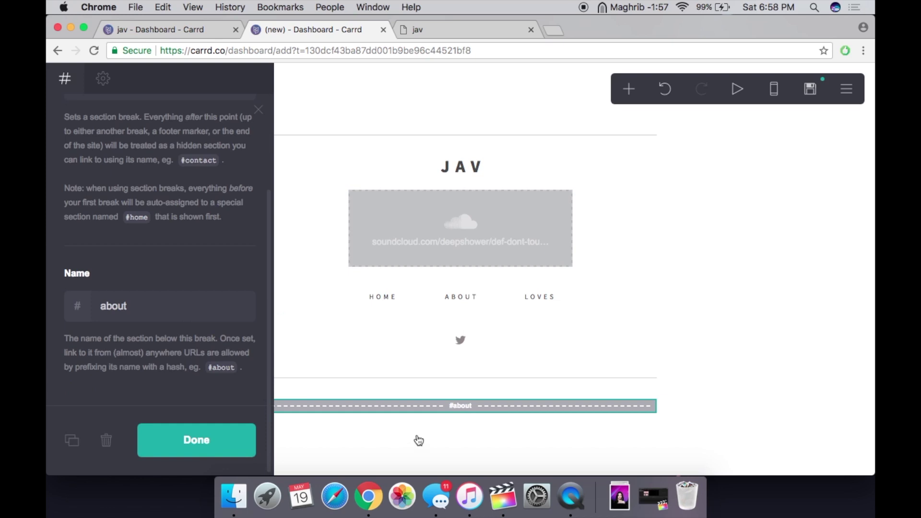
left_click(420, 439)
left_click(421, 409)
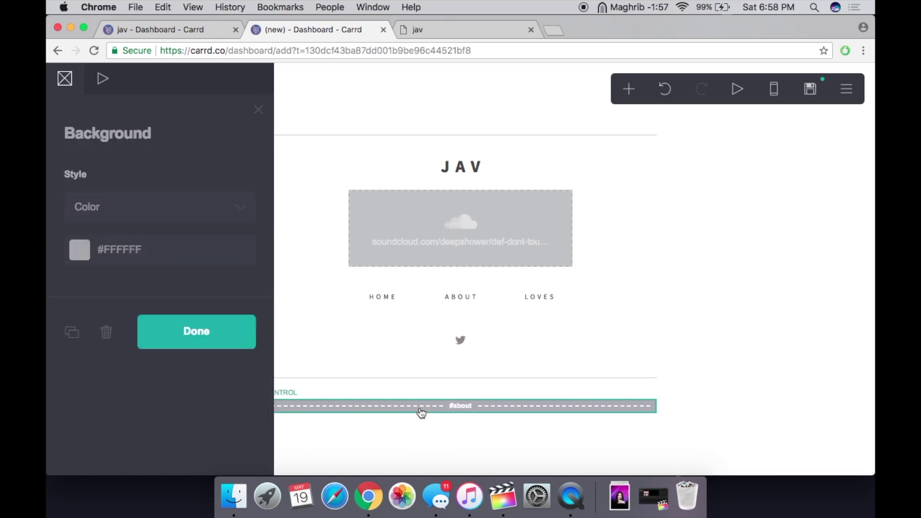
Step: Add a text block under #about with the name, 'oct 17' and '15' on three lines
left_click(628, 95)
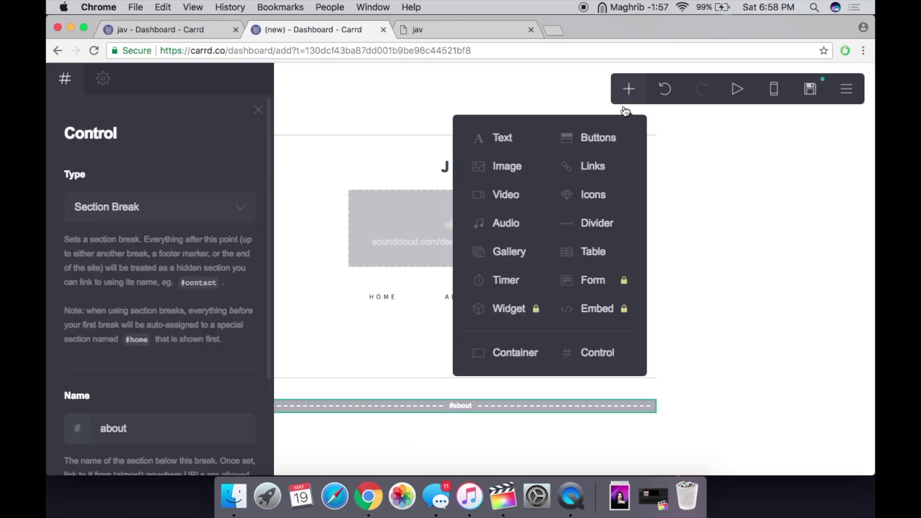
left_click(529, 143)
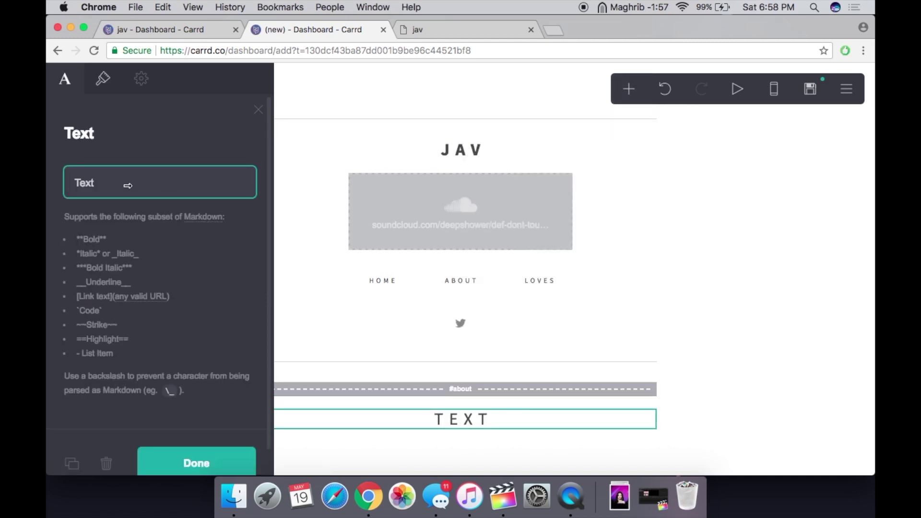
key("super+a")
type("javeria")
key("Return")
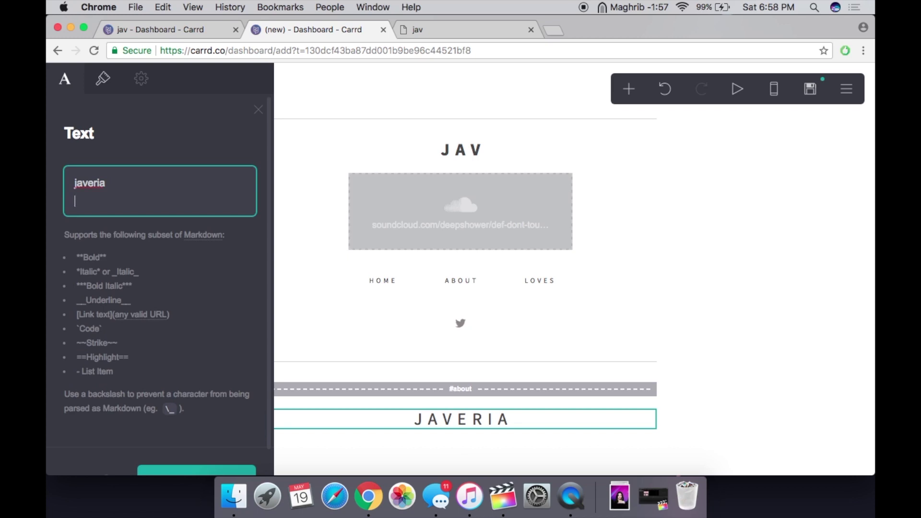
type("oct 17")
key("Return")
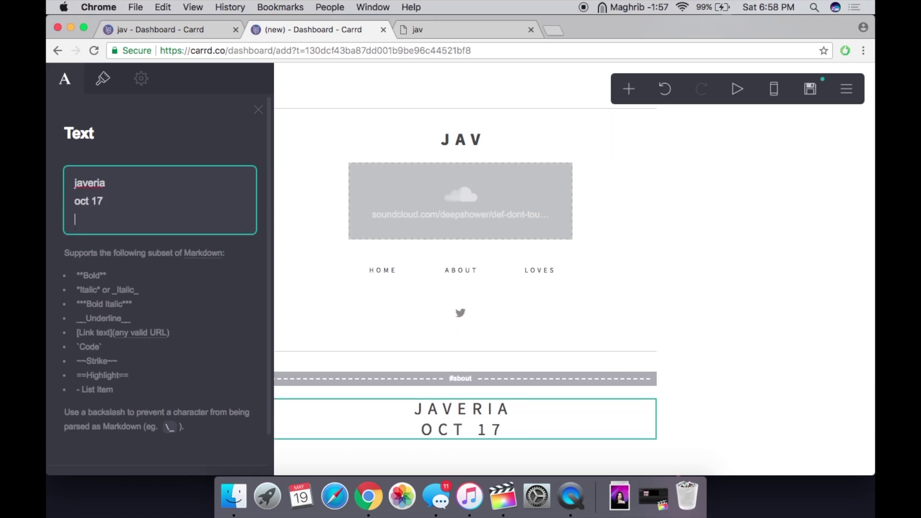
type("15")
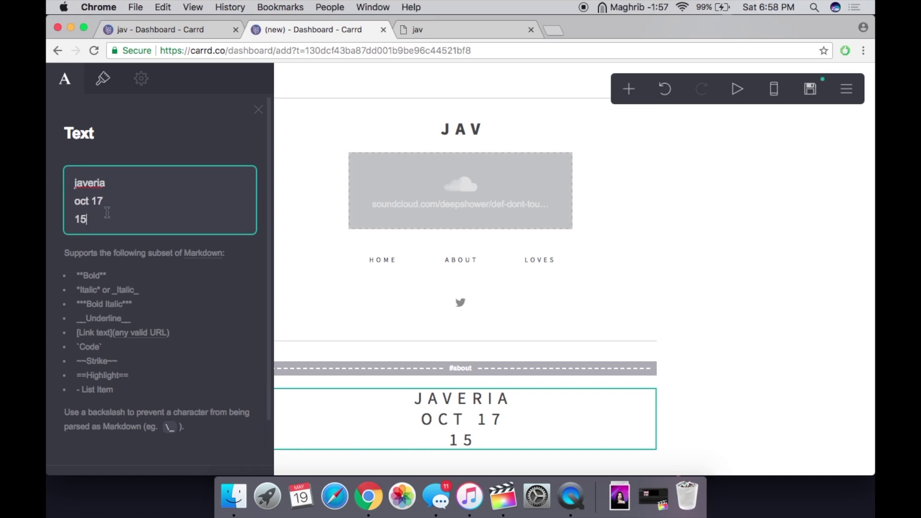
Step: Set the text's appearance to Lowercase and reduce its spacing
left_click(103, 81)
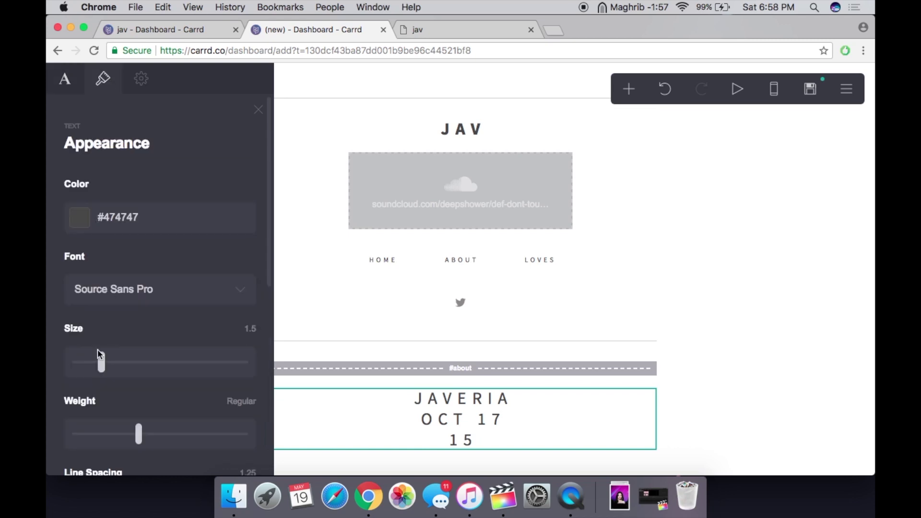
scroll(97, 350, "down", 3)
left_click(64, 79)
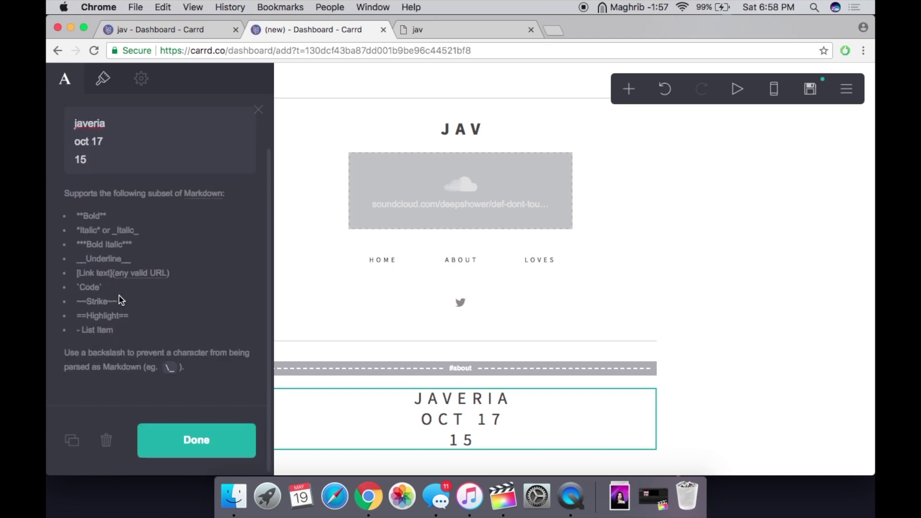
left_click(102, 79)
scroll(126, 312, "down", 4)
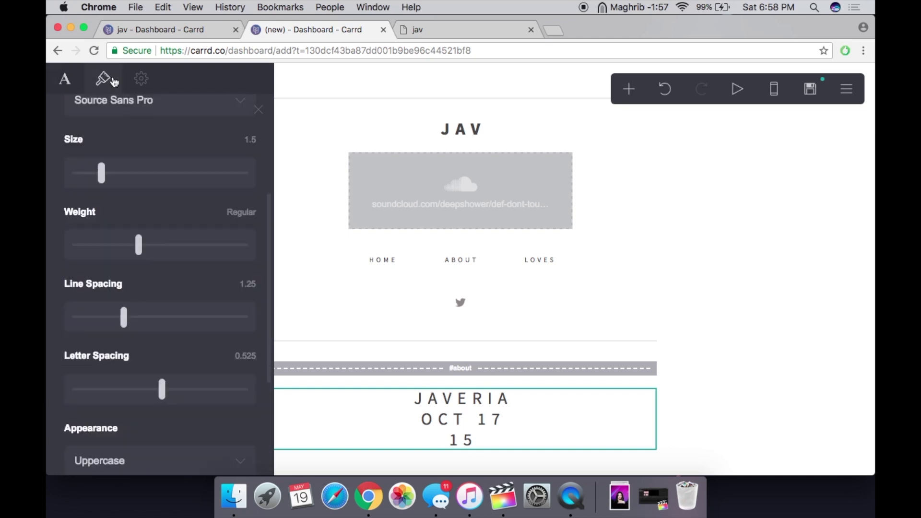
scroll(133, 204, "down", 4)
left_click(108, 291)
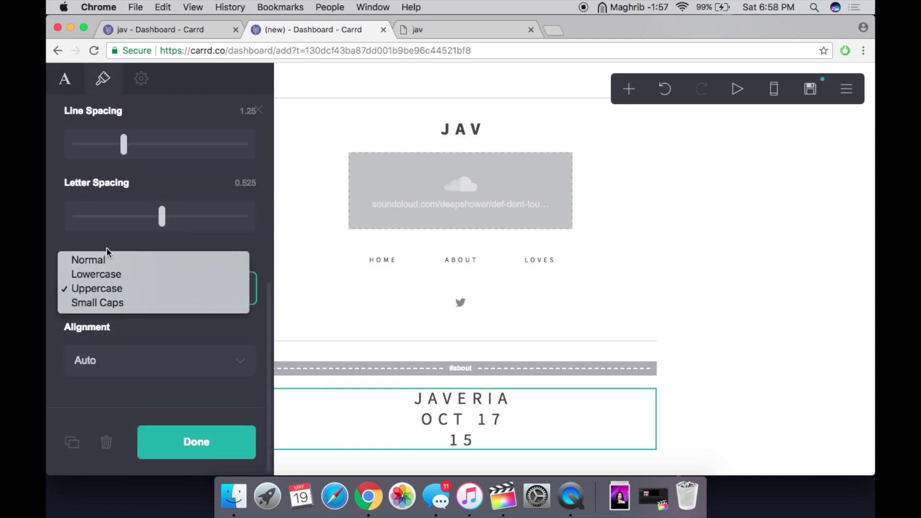
left_click(102, 277)
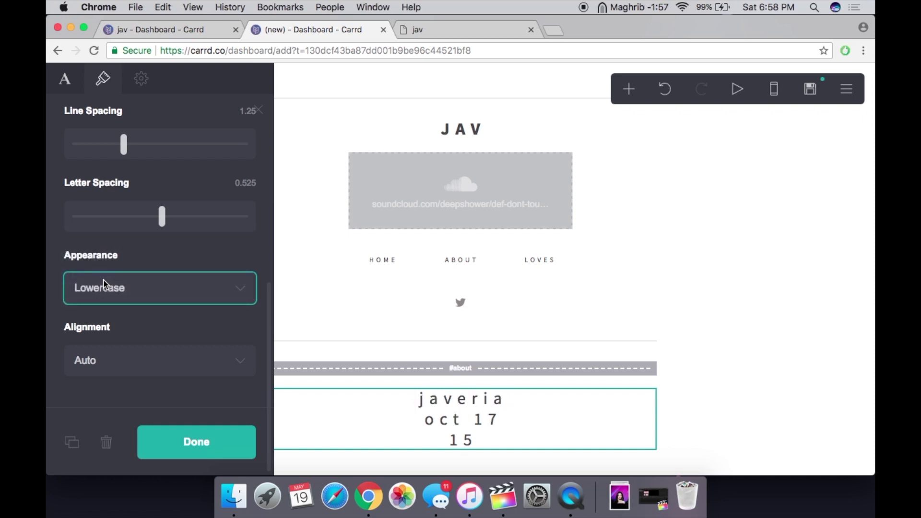
scroll(158, 232, "up", 1)
left_click_drag(158, 232, 87, 226)
Step: Make the text weight Light and size 1.125
scroll(135, 241, "up", 3)
scroll(107, 166, "up", 3)
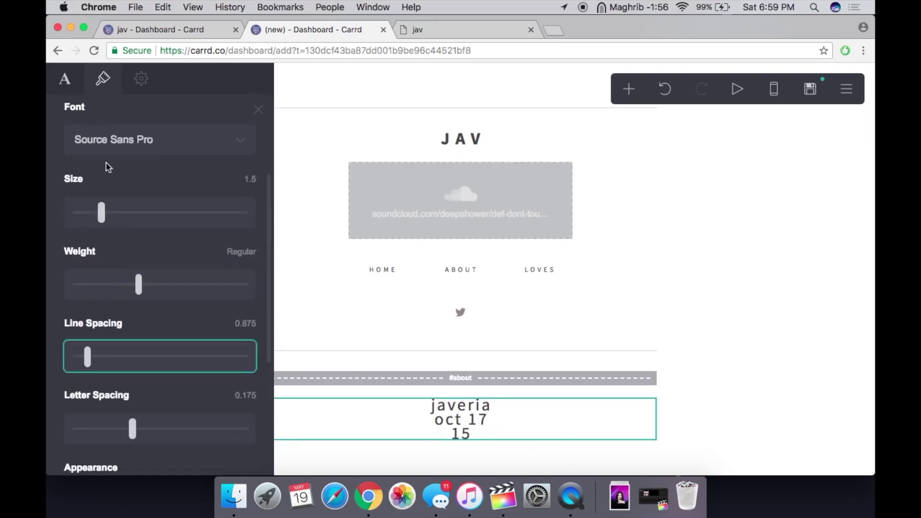
left_click(115, 285)
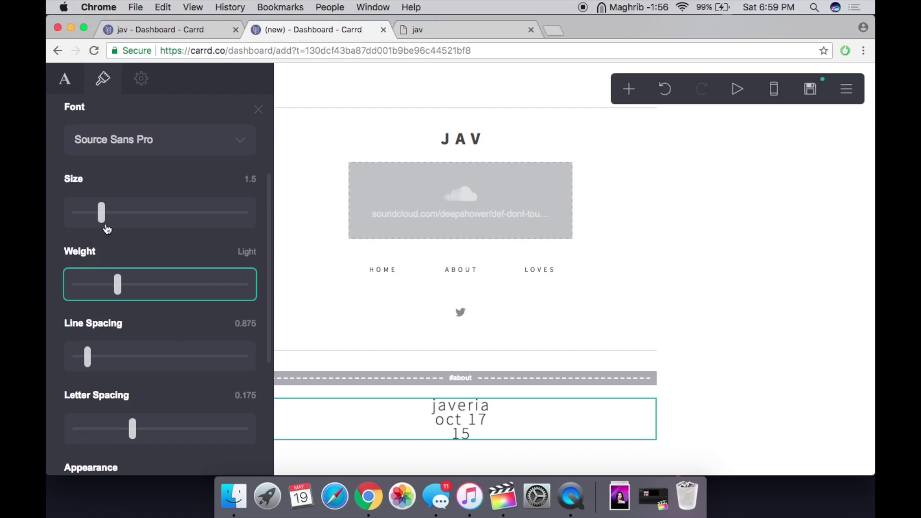
left_click_drag(102, 215, 93, 223)
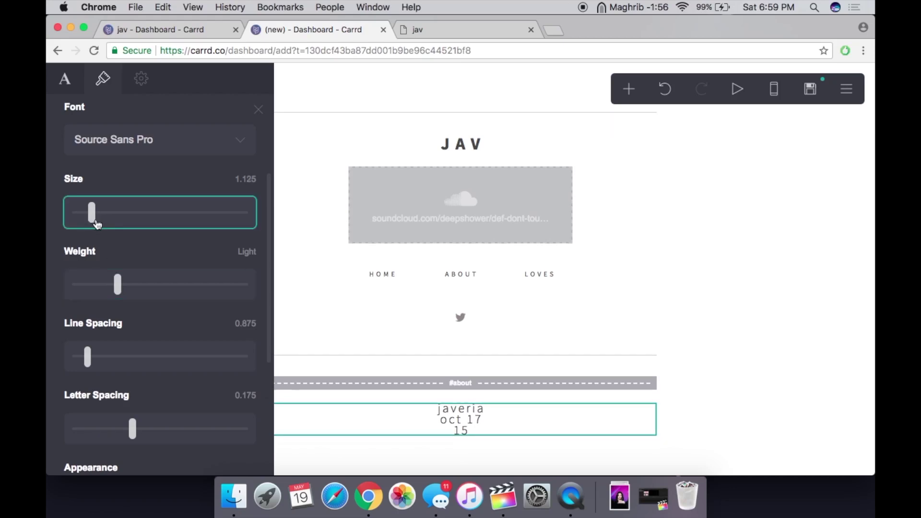
left_click(208, 248)
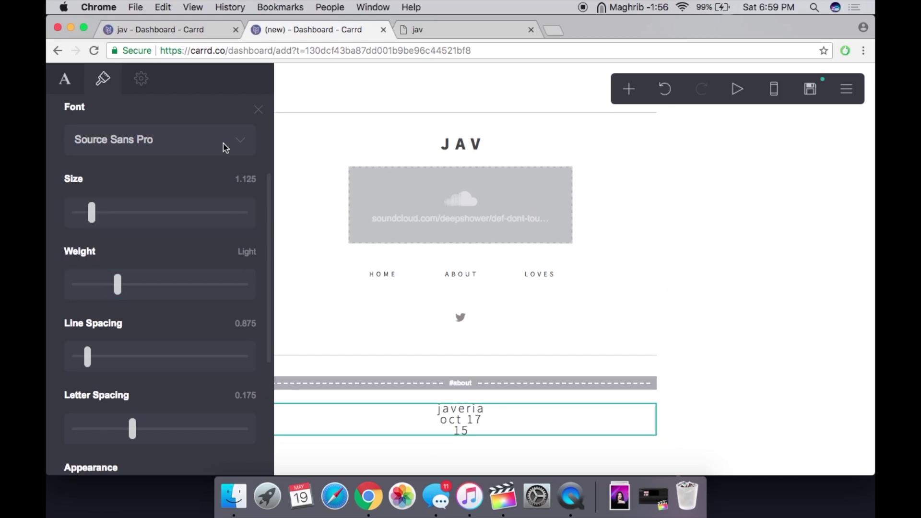
left_click(750, 387)
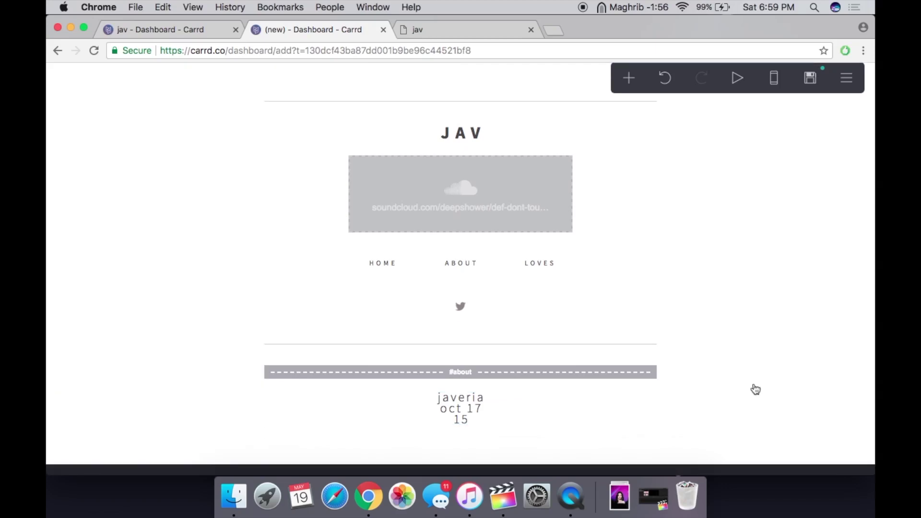
left_click(493, 424)
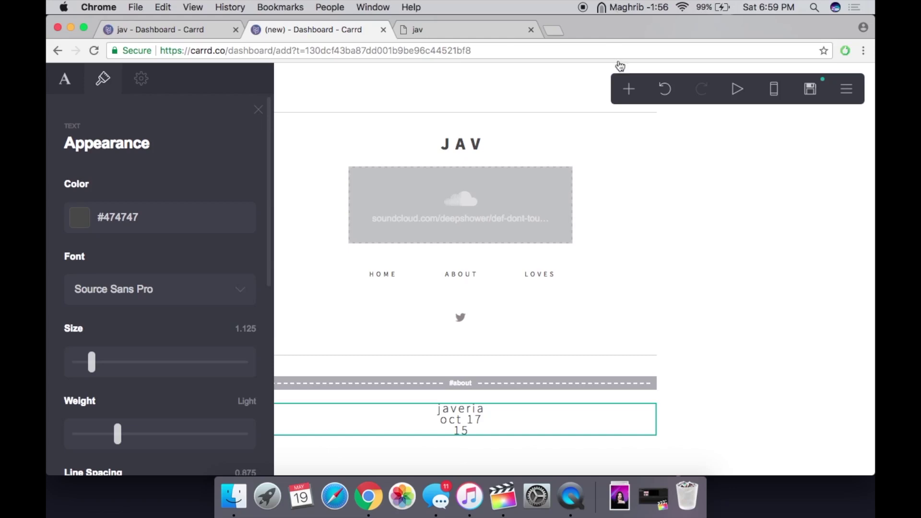
left_click(629, 88)
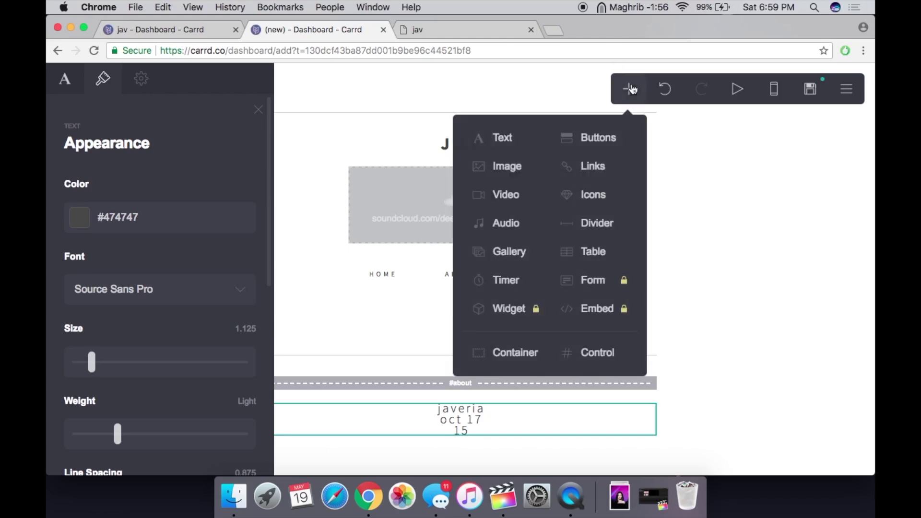
left_click(502, 166)
scroll(125, 345, "down", 6)
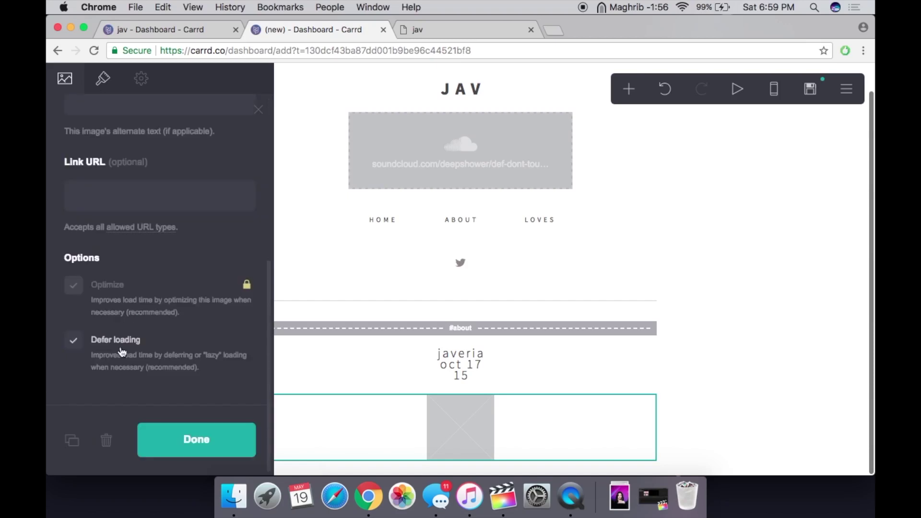
left_click(103, 78)
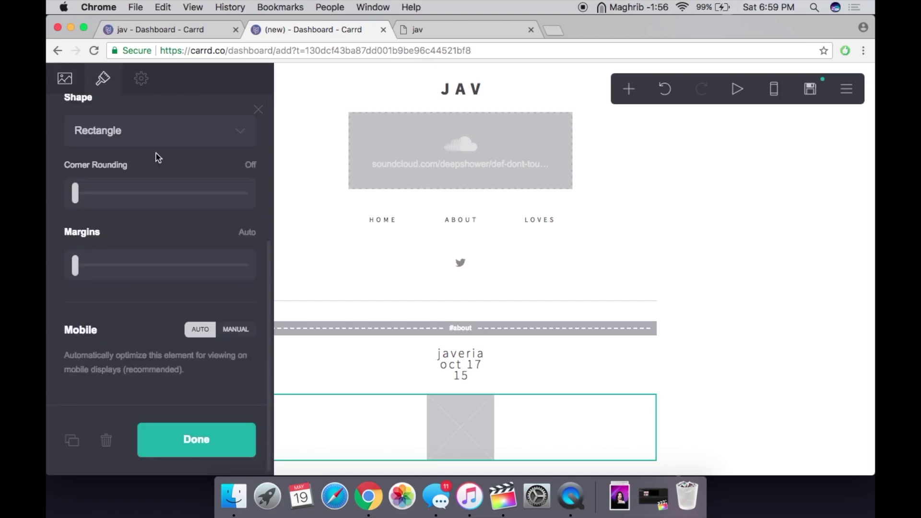
left_click(175, 130)
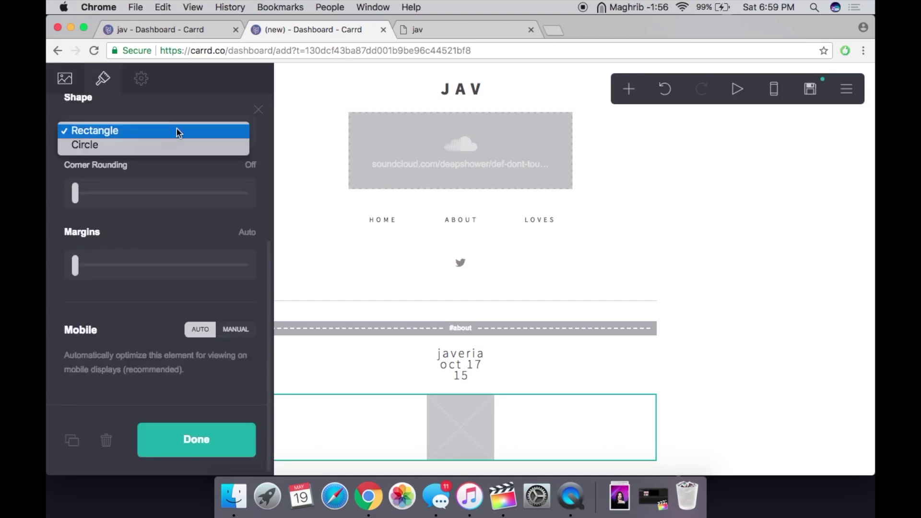
left_click(162, 150)
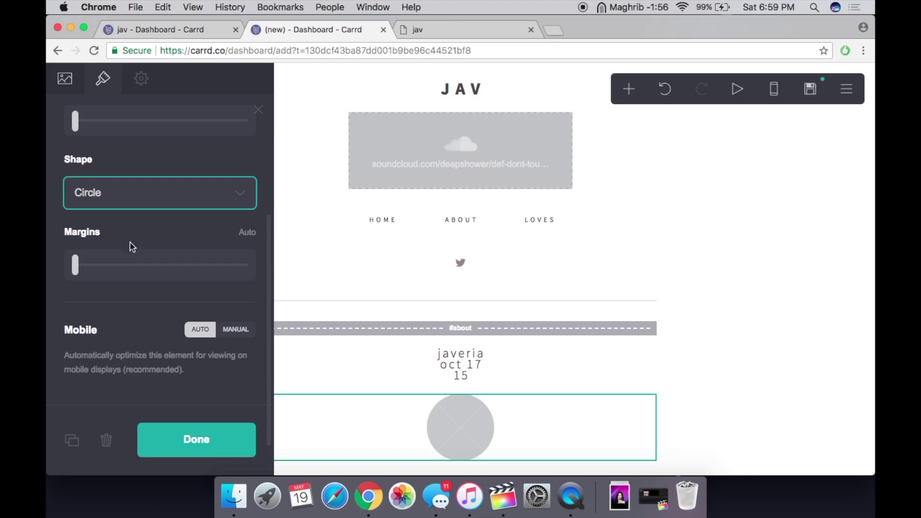
scroll(131, 247, "up", 3)
scroll(131, 247, "up", 4)
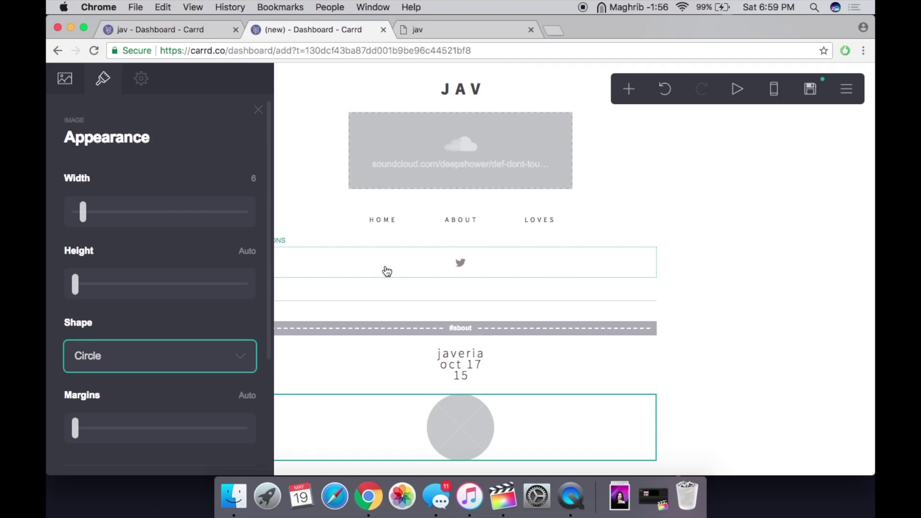
left_click(258, 109)
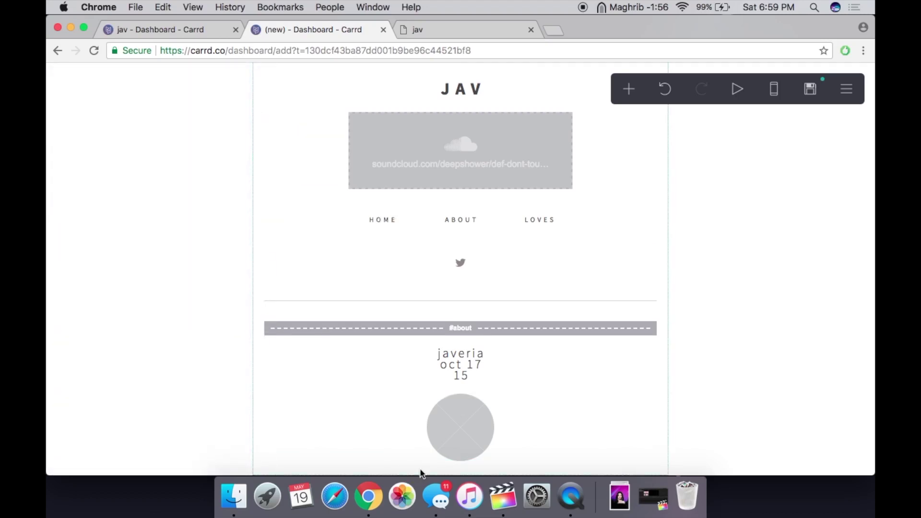
left_click(455, 423)
scroll(152, 330, "down", 7)
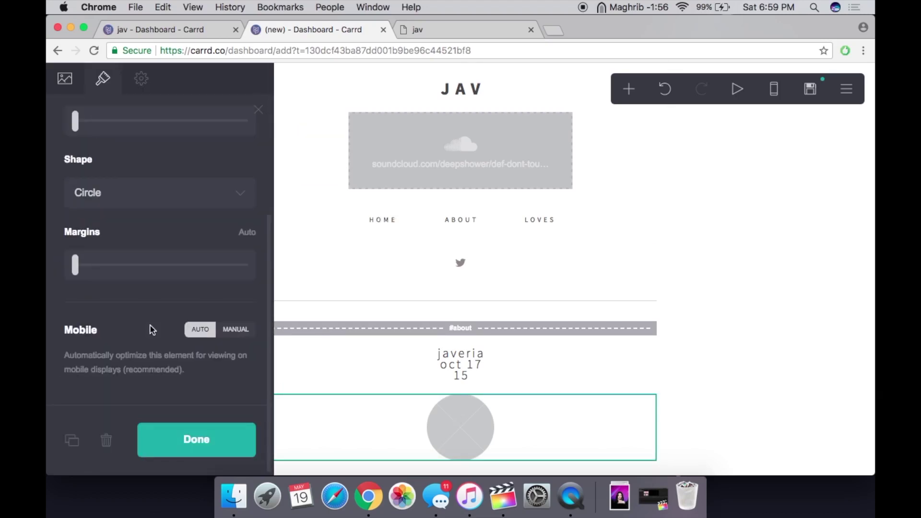
left_click(106, 440)
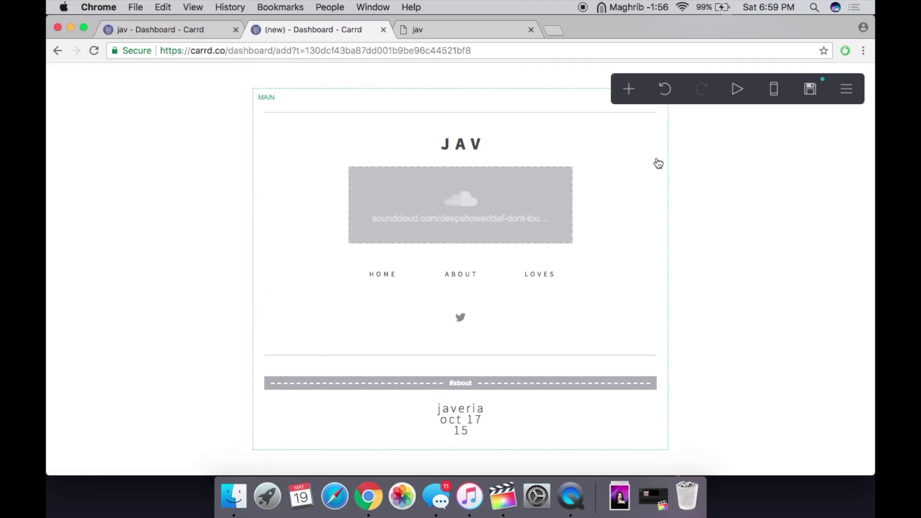
Step: Insert a section break after the #about text and name it 'loves'
left_click(629, 91)
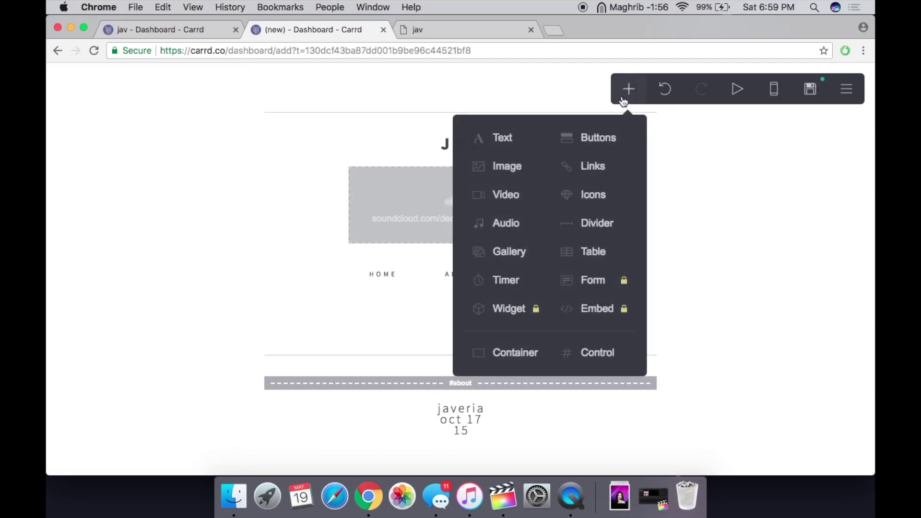
left_click(584, 360)
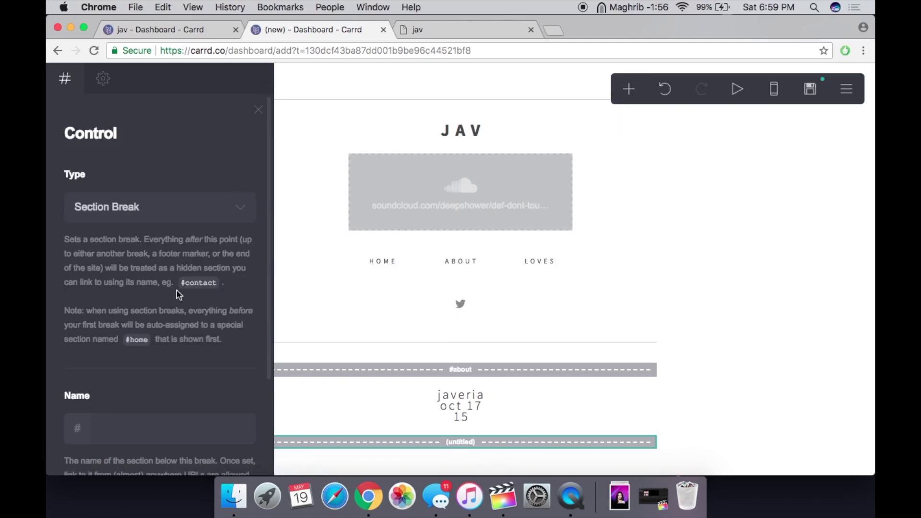
left_click(155, 434)
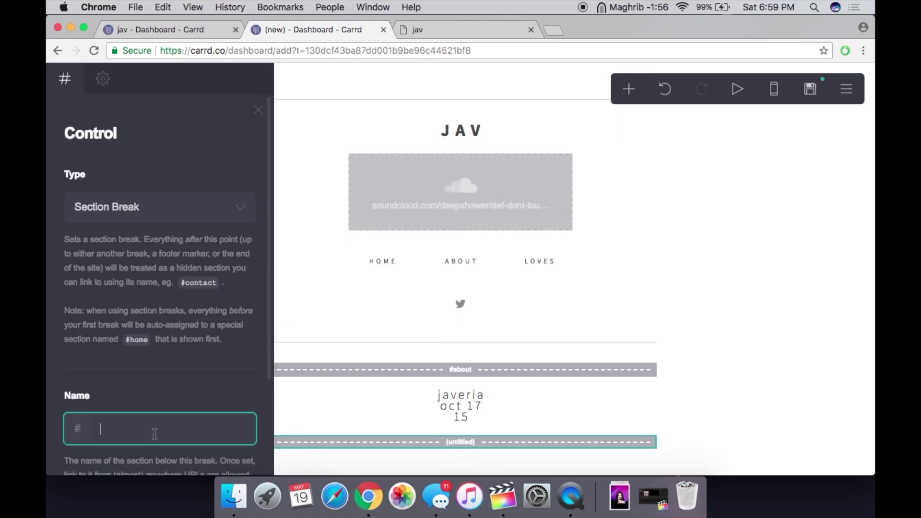
type("loves")
left_click(155, 386)
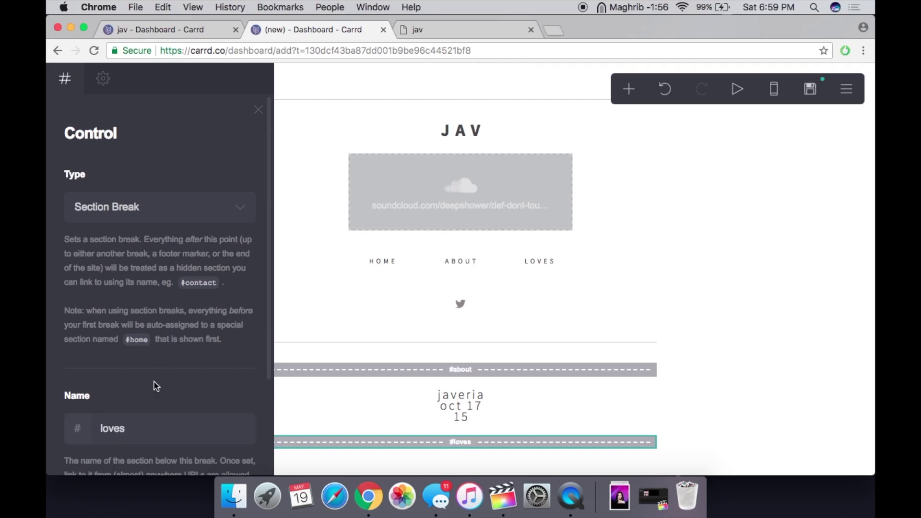
scroll(155, 386, "down", 3)
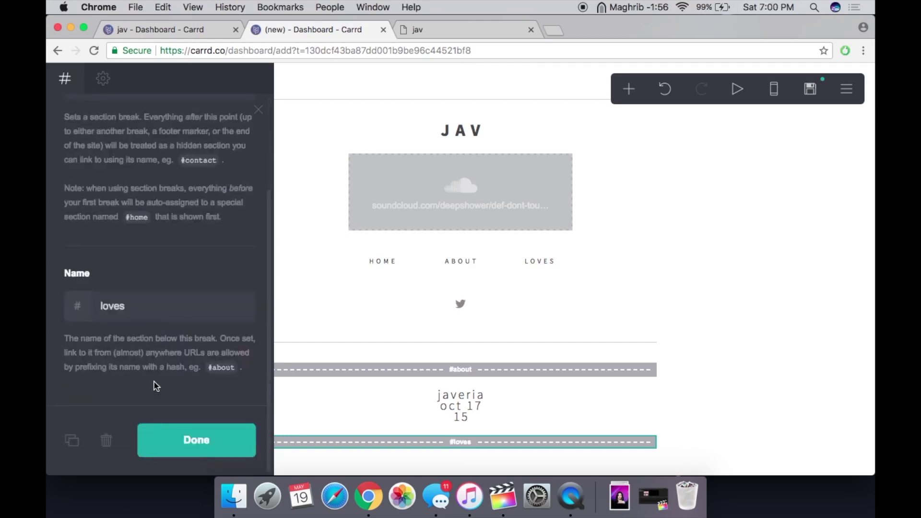
left_click(166, 449)
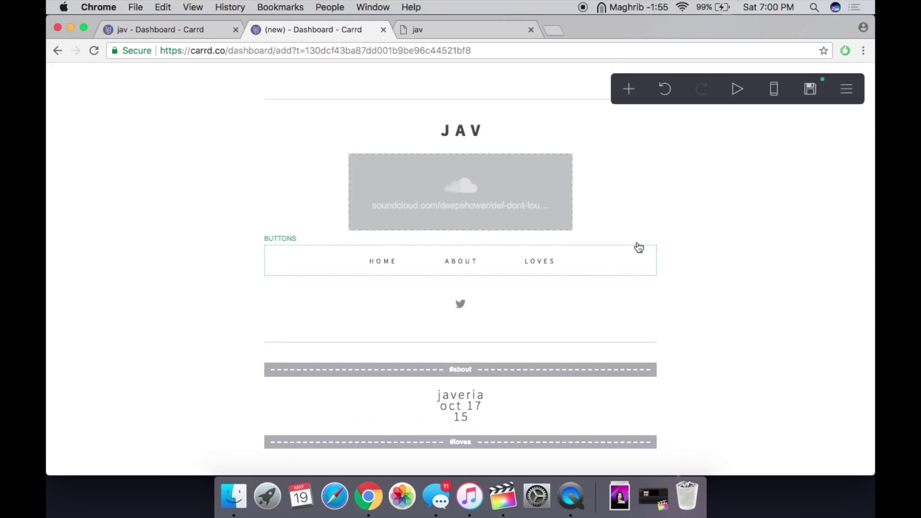
Step: Add an image element under the #loves break and upload a portrait photo
left_click(632, 90)
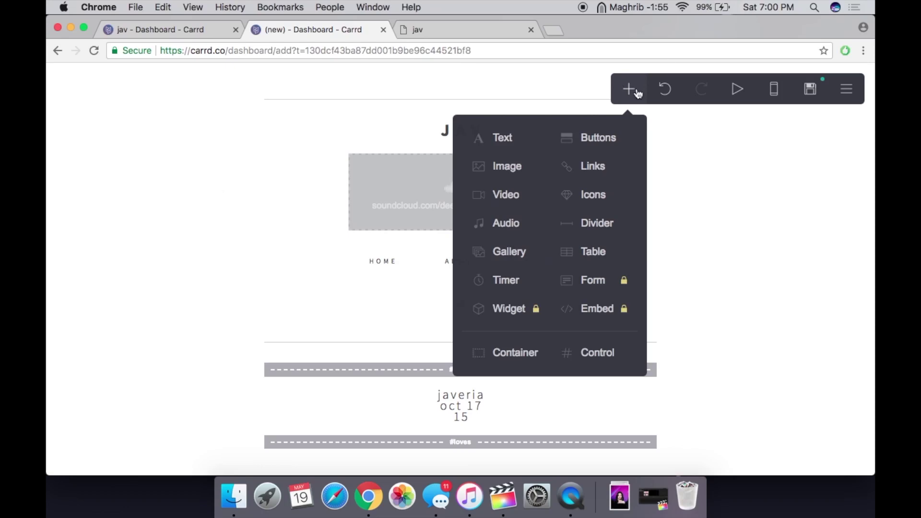
left_click(541, 172)
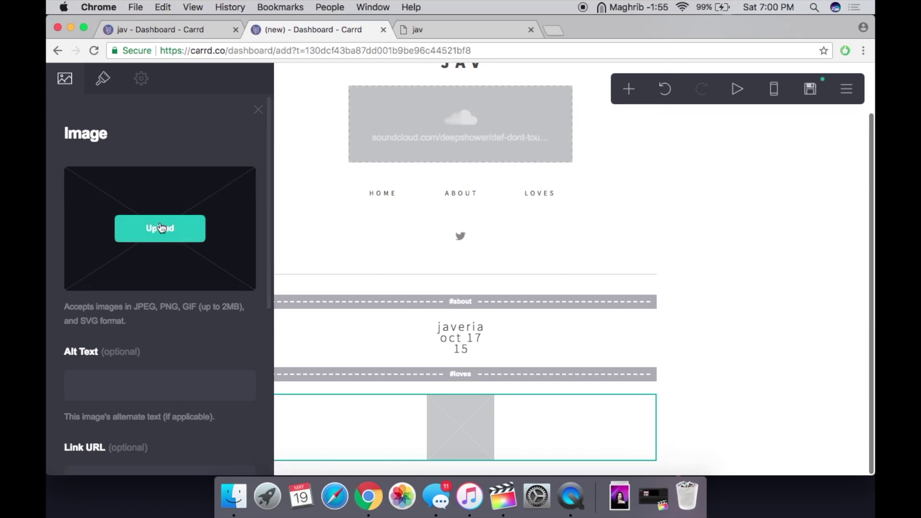
left_click(162, 228)
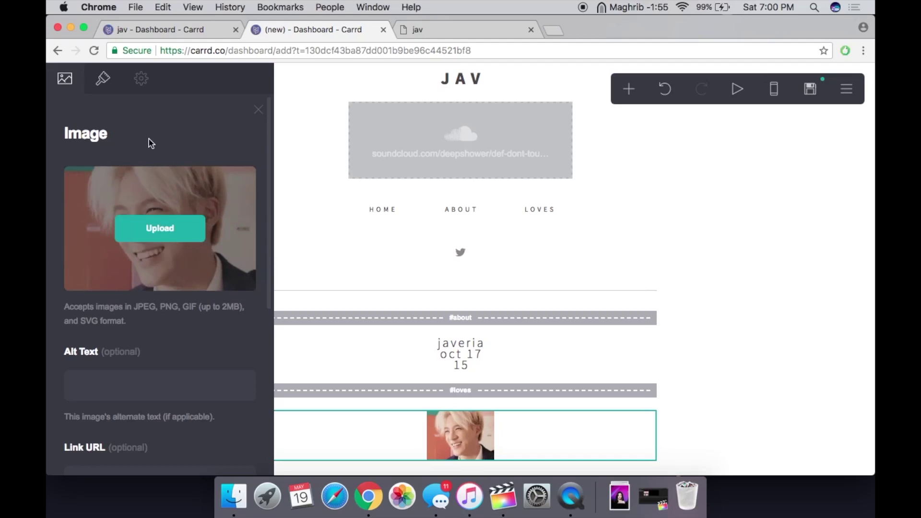
Step: Set the photo's width to 15.625, keep height Auto, and leave its shape Rectangle
left_click(103, 79)
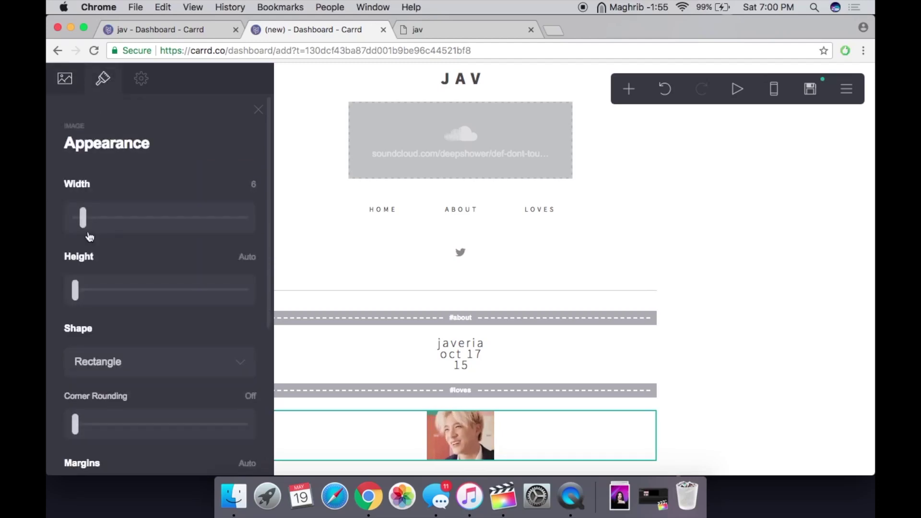
mouse_move(82, 219)
left_mouse_down()
mouse_move(105, 226)
mouse_move(98, 228)
left_mouse_up()
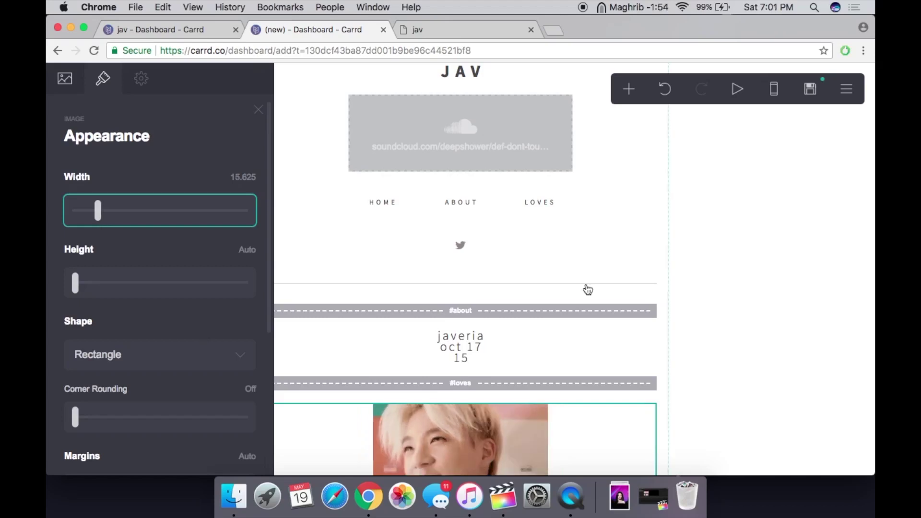
scroll(587, 289, "down", 3)
left_click(89, 287)
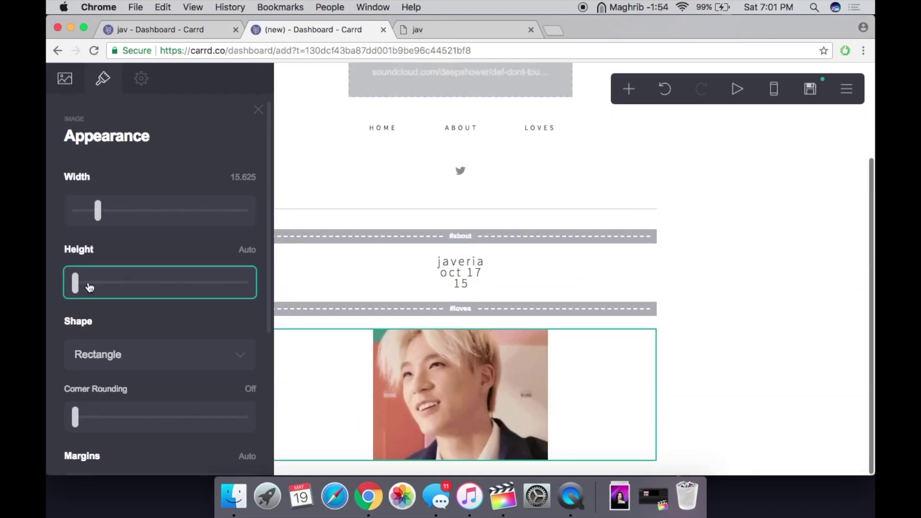
left_click_drag(90, 287, 73, 290)
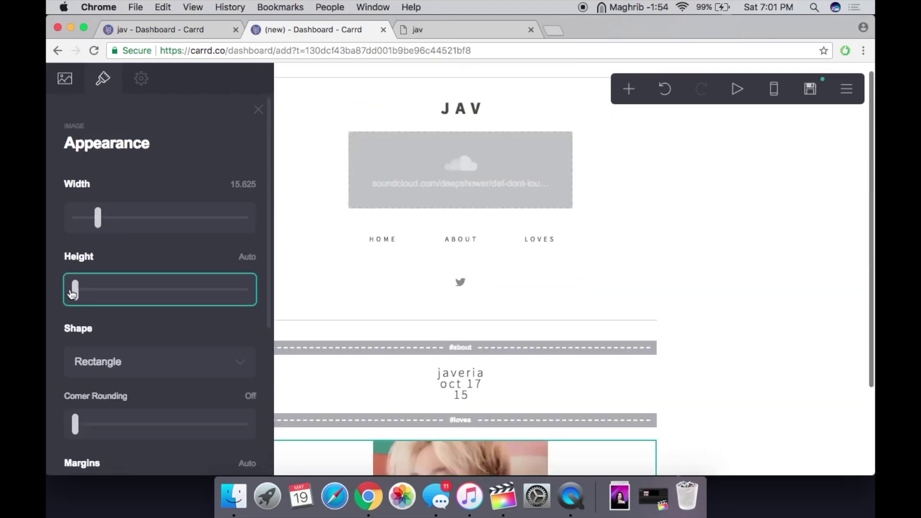
left_click(130, 376)
left_click(127, 375)
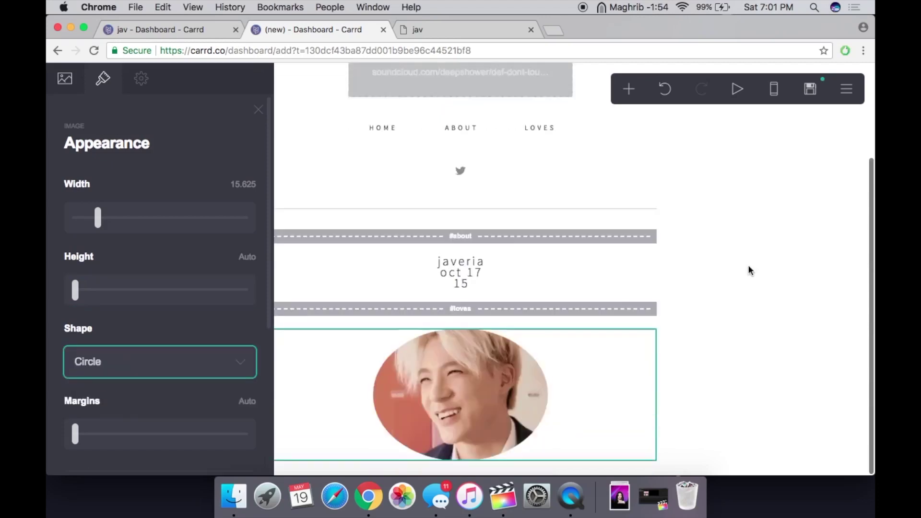
left_click(121, 362)
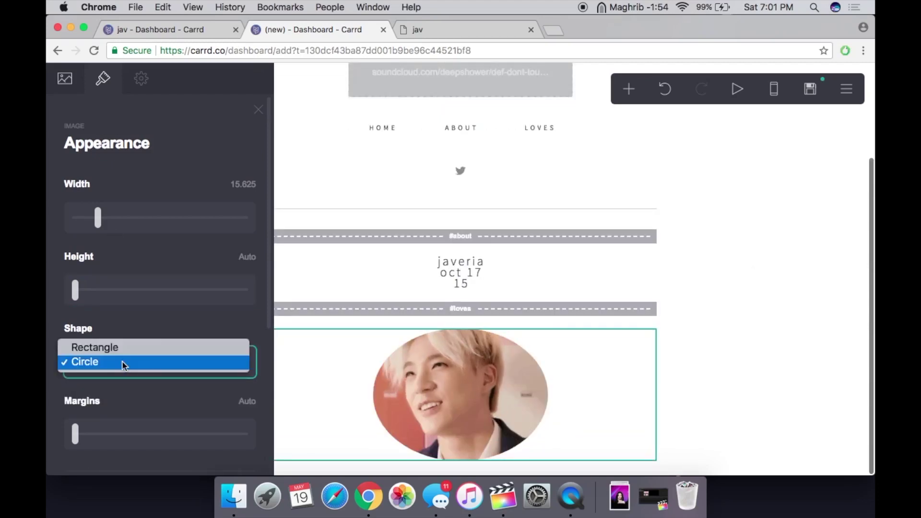
left_click(122, 349)
scroll(123, 354, "down", 3)
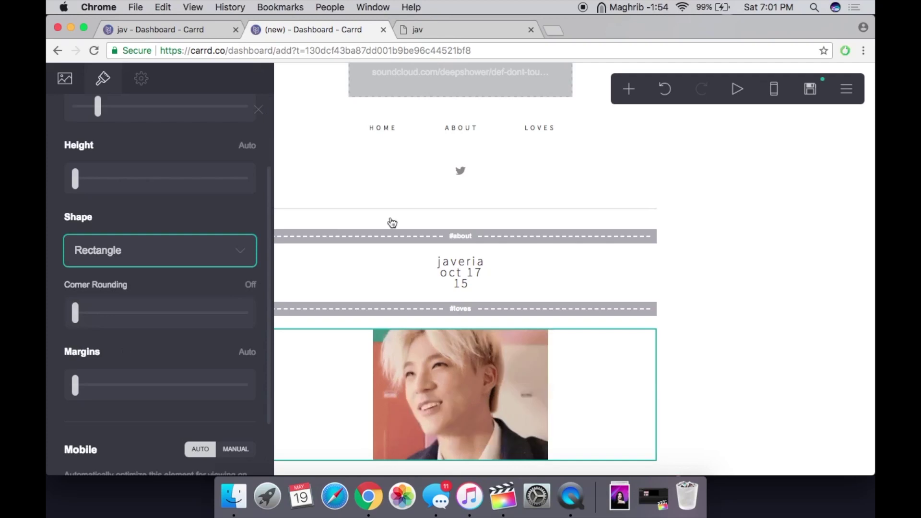
left_click(771, 289)
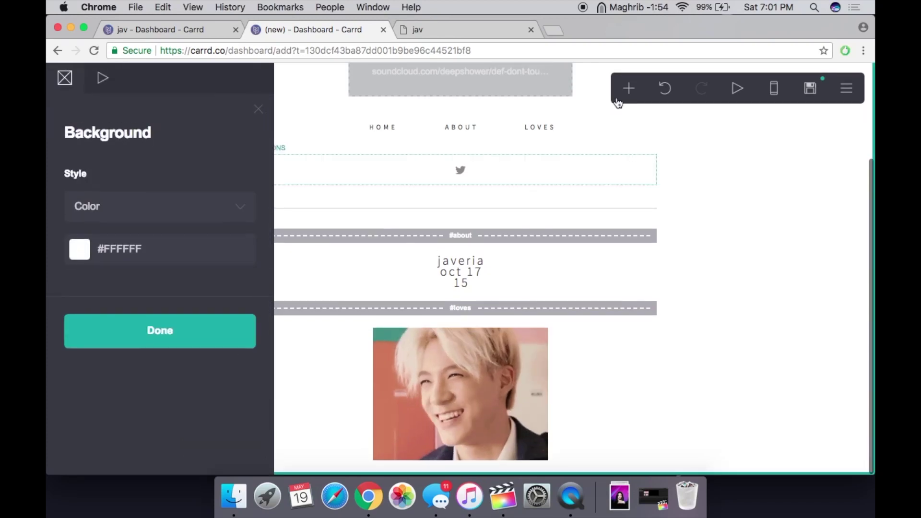
left_click(626, 89)
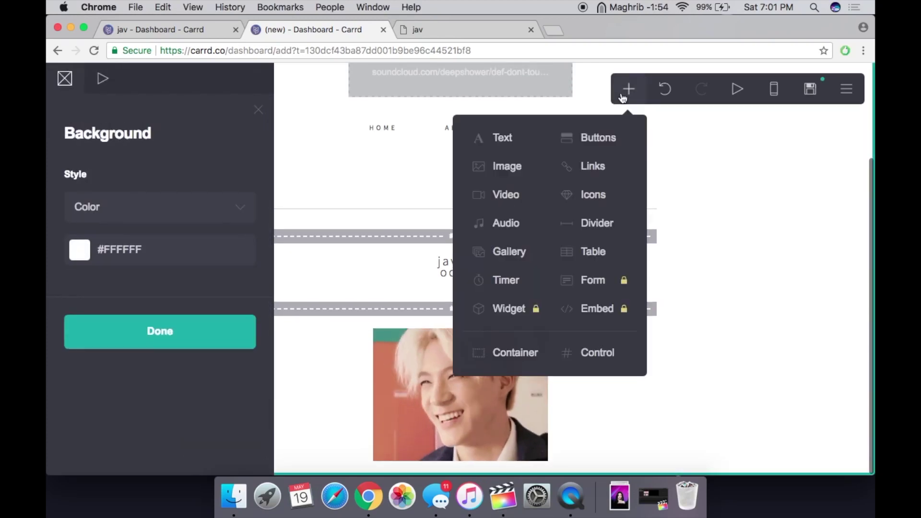
Step: Add a text caption with a name below the photo
left_click(523, 143)
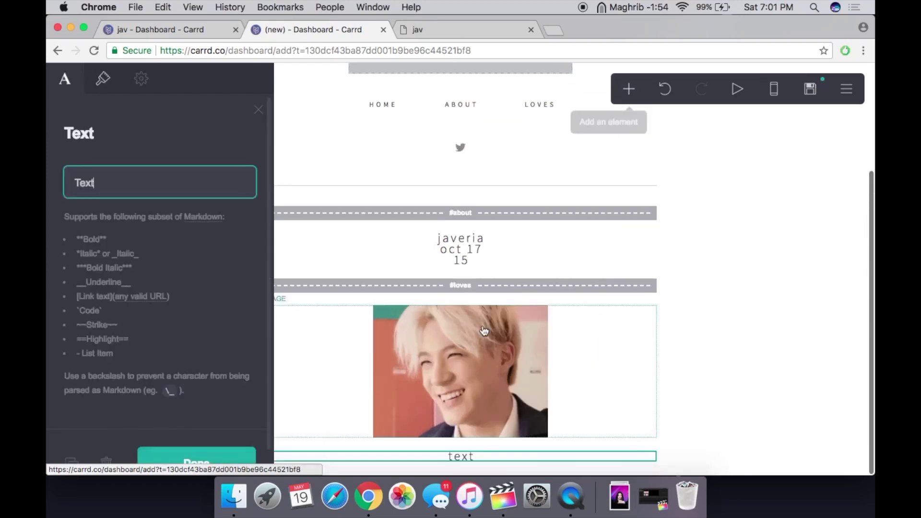
double_click(140, 181)
type("le")
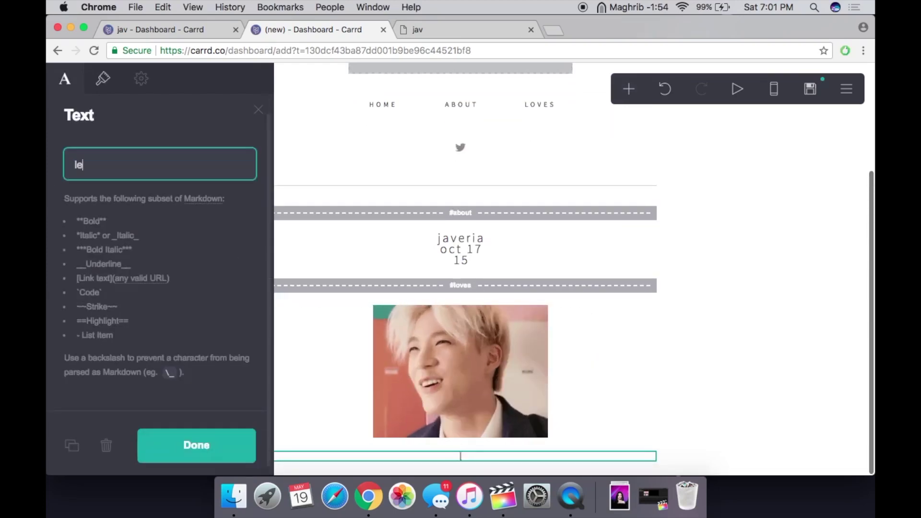
type("e jeno")
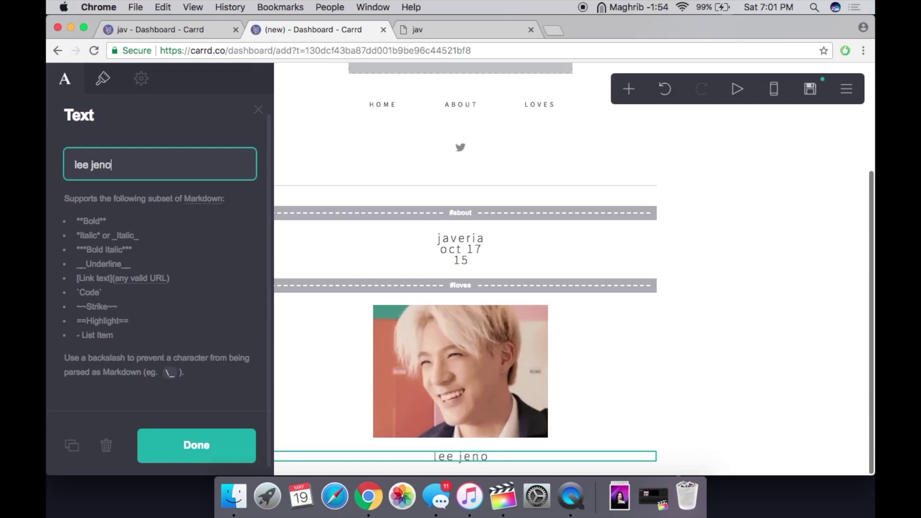
Step: Enlarge the caption to size 1.625 and widen its letter spacing to 0.4
left_click(102, 79)
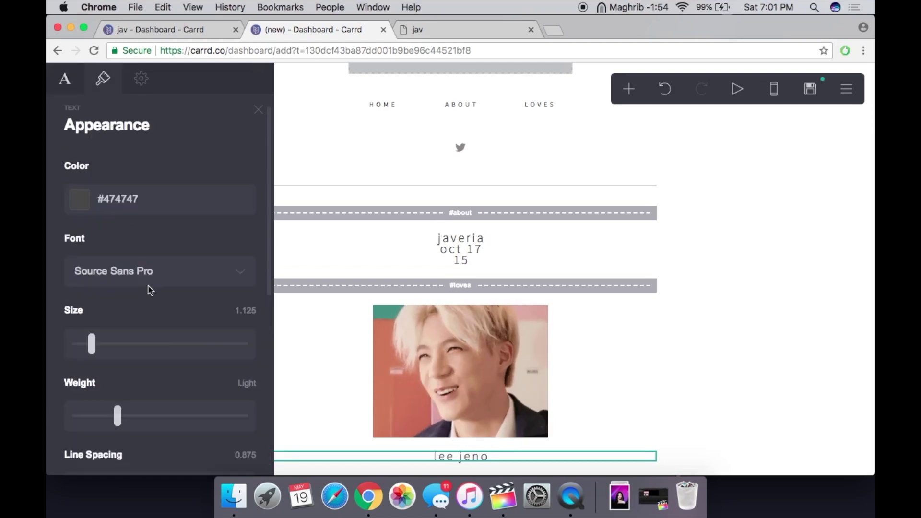
left_click_drag(92, 343, 105, 348)
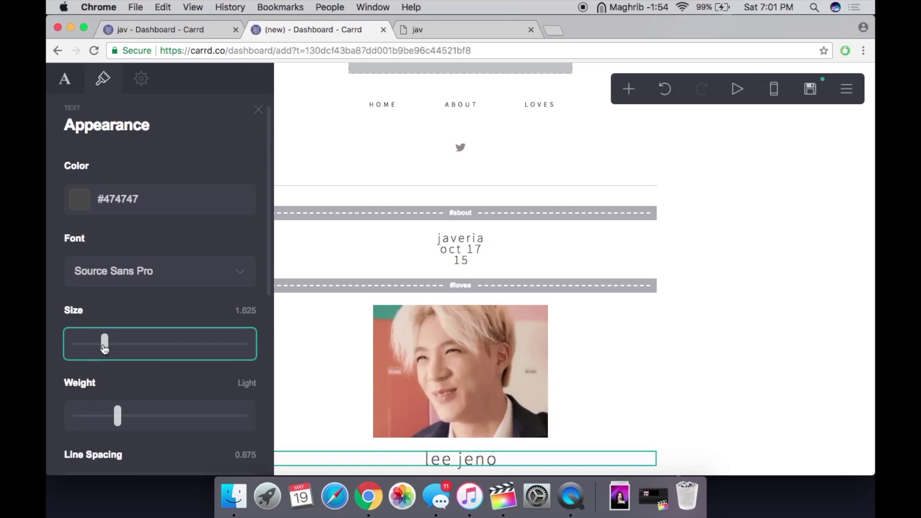
scroll(104, 348, "down", 5)
left_click_drag(130, 439, 154, 448)
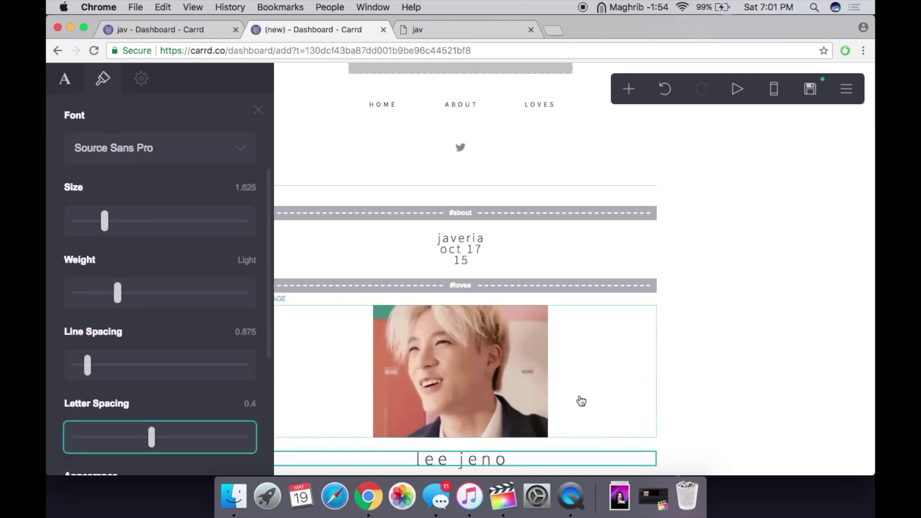
left_click(718, 394)
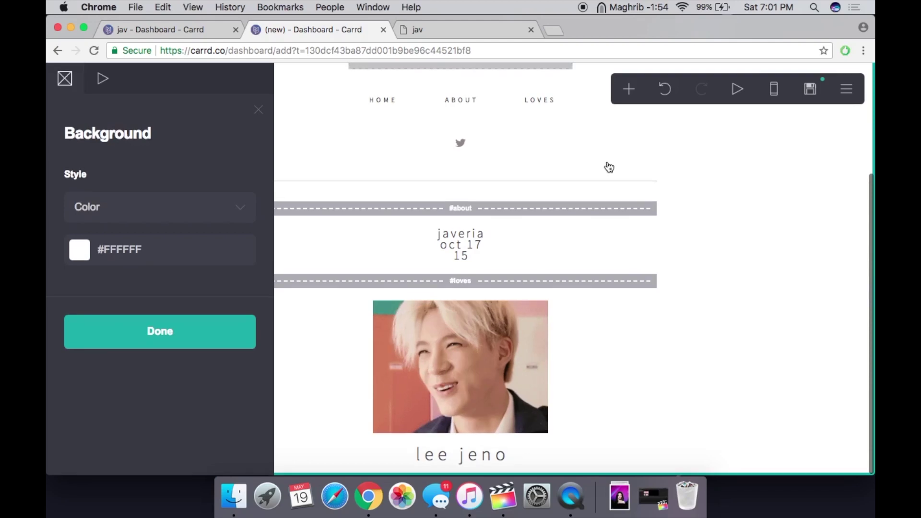
Step: Insert a gallery block below the lee jeno caption, check its Appearance options, then close its settings
left_click(629, 89)
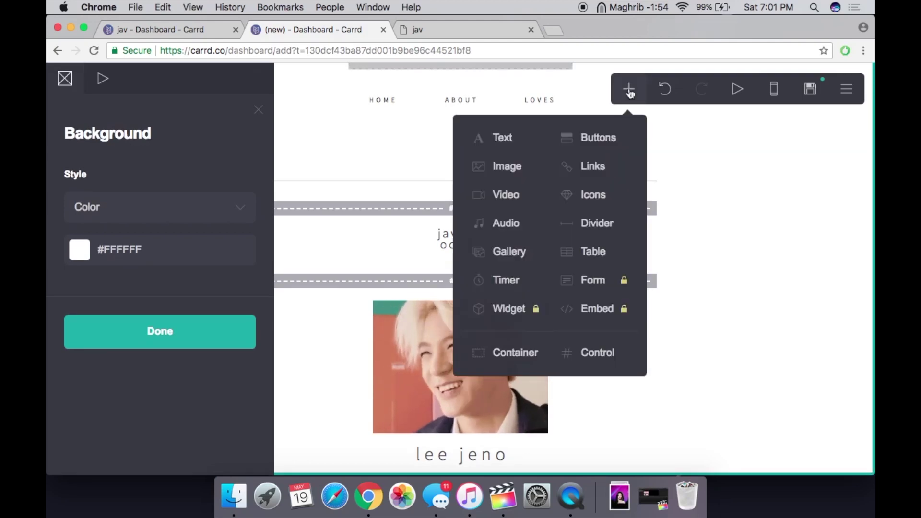
left_click(531, 255)
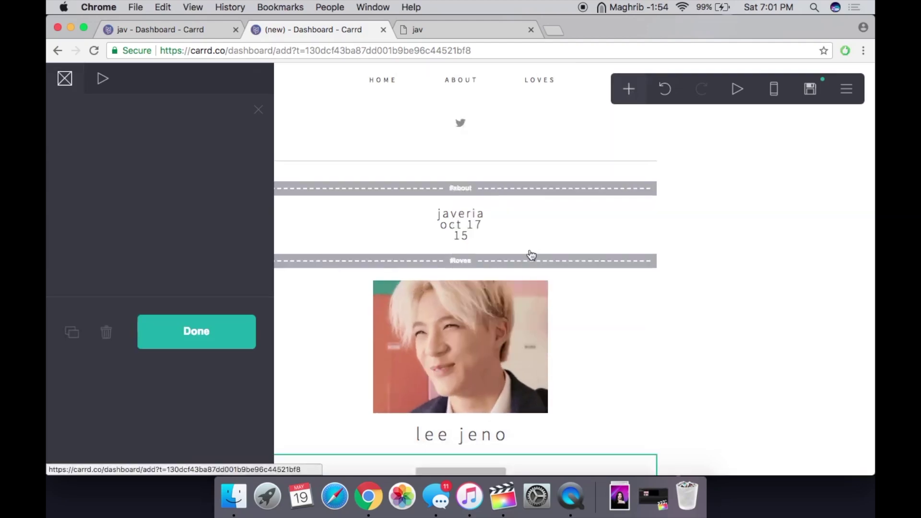
scroll(233, 321, "down", 3)
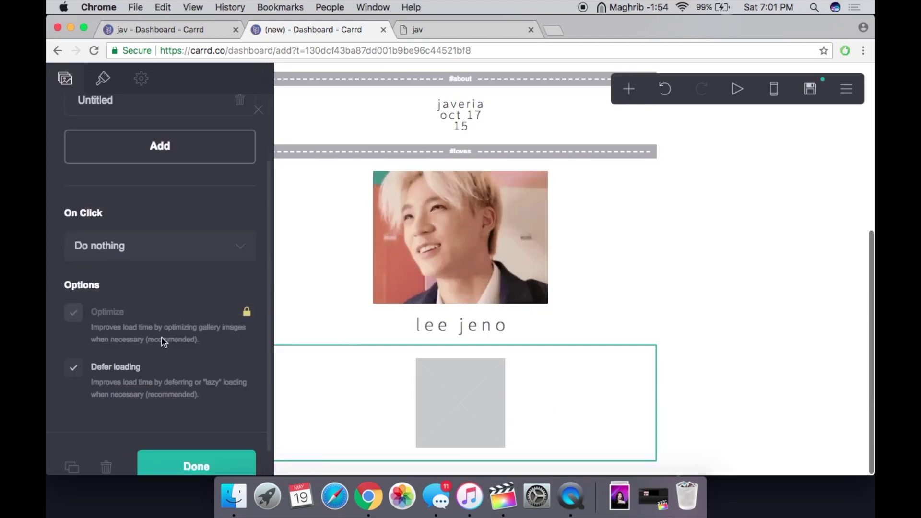
scroll(157, 336, "up", 2)
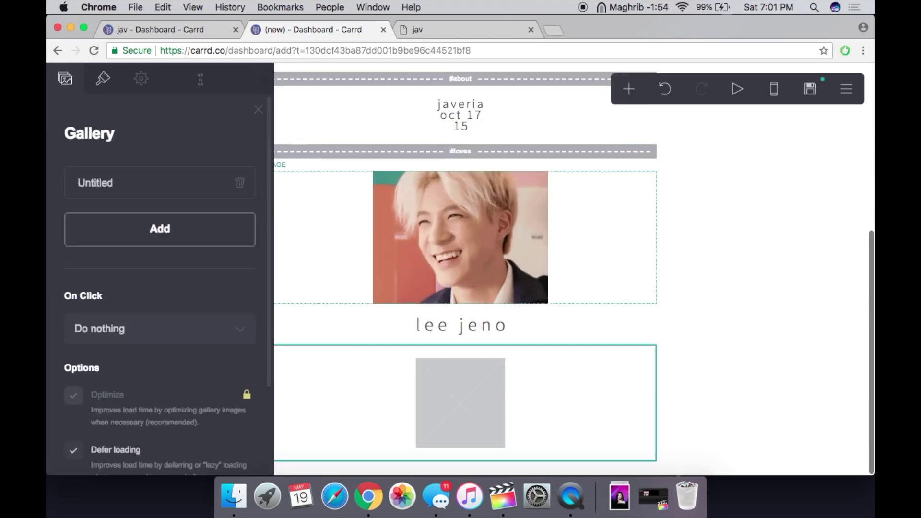
left_click(103, 78)
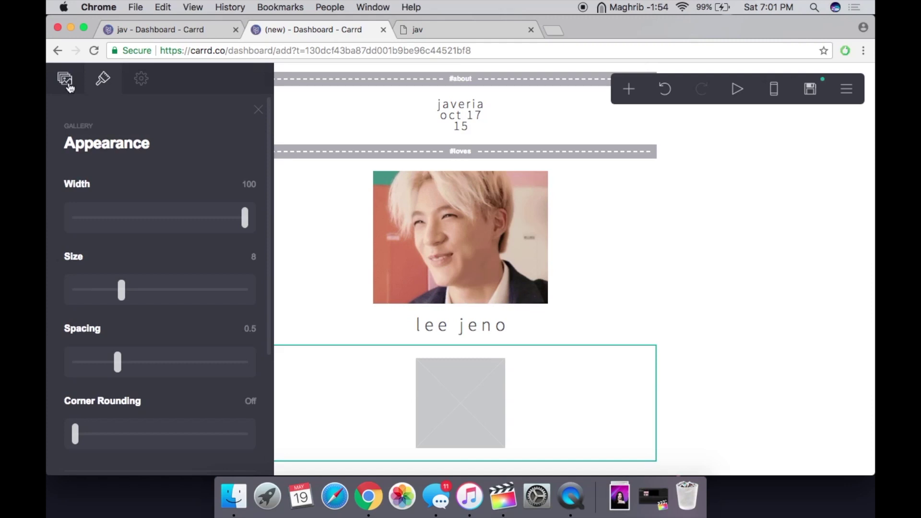
left_click(64, 78)
scroll(188, 336, "down", 4)
left_click(196, 439)
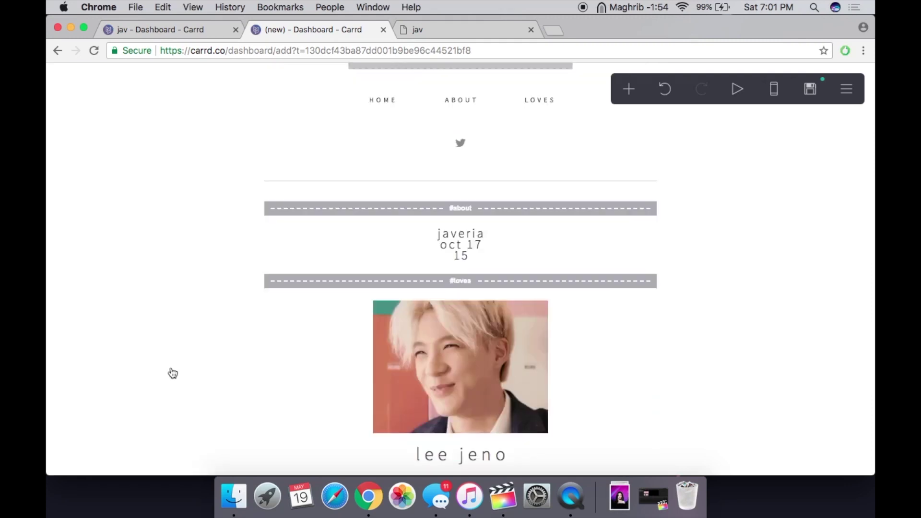
Step: Add an image below the lee jeno caption with an uploaded photo and width 15.125
left_click(623, 90)
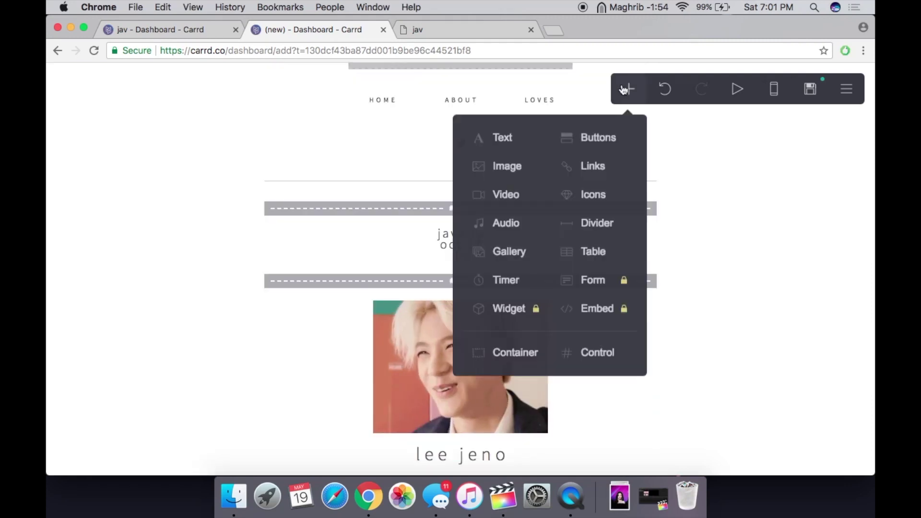
left_click(518, 166)
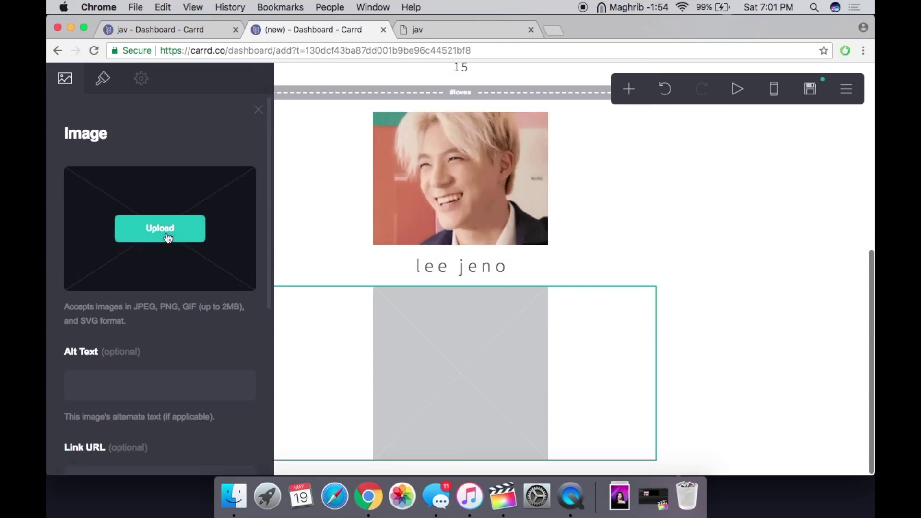
left_click(168, 237)
key("Return")
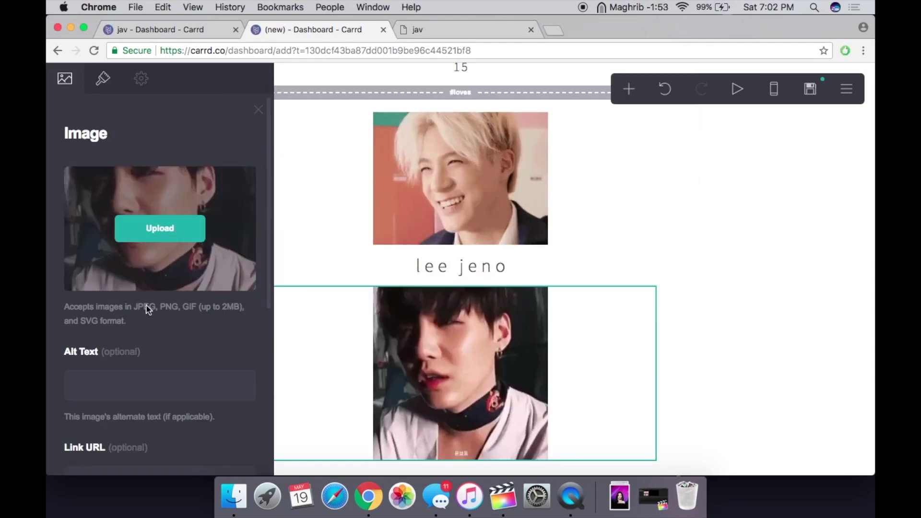
left_click(104, 82)
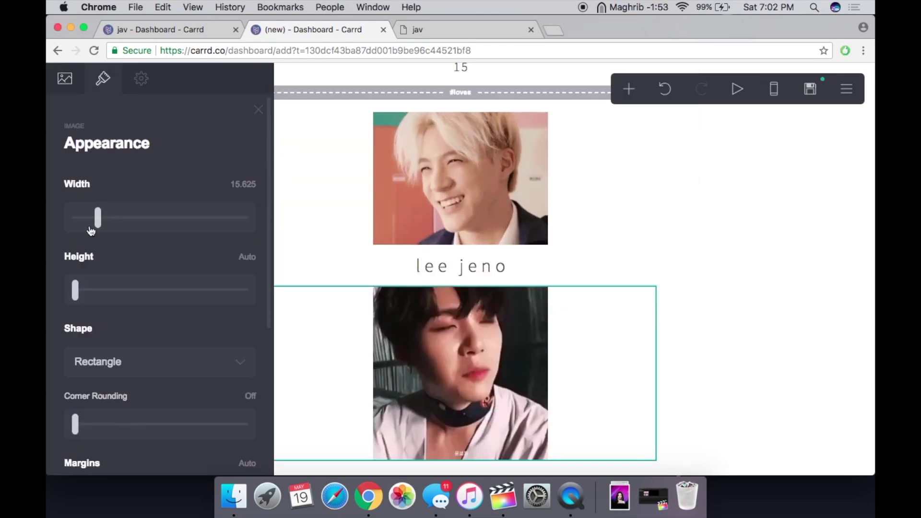
left_click_drag(96, 226, 99, 227)
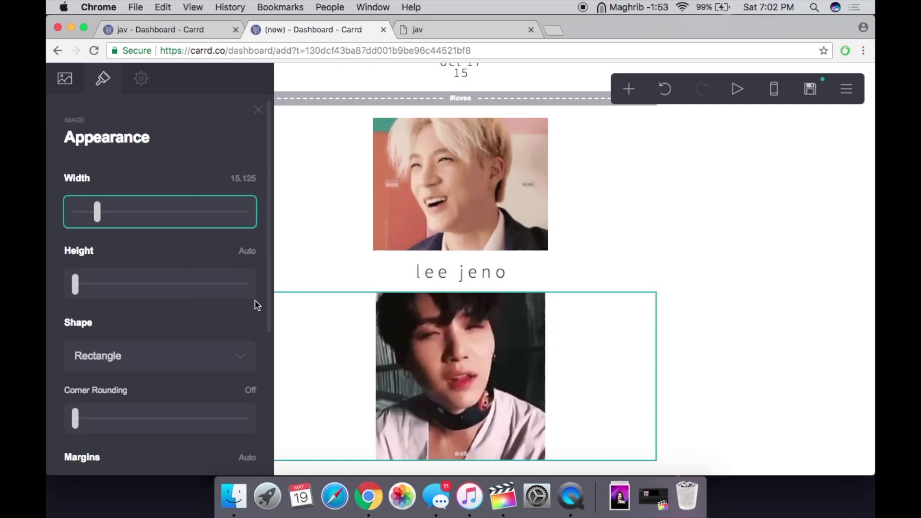
left_click(756, 263)
Step: Add a text element under the new photo reading 'min yoongi'
left_click(630, 91)
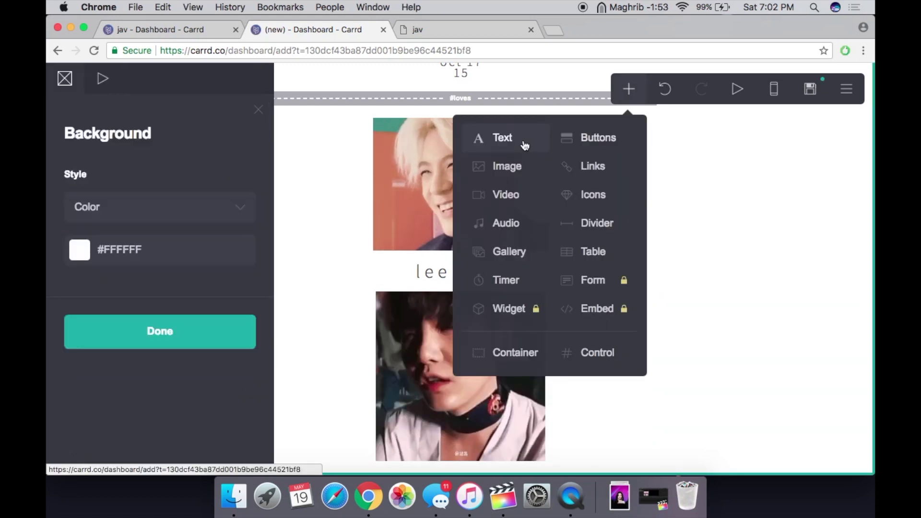
left_click(525, 146)
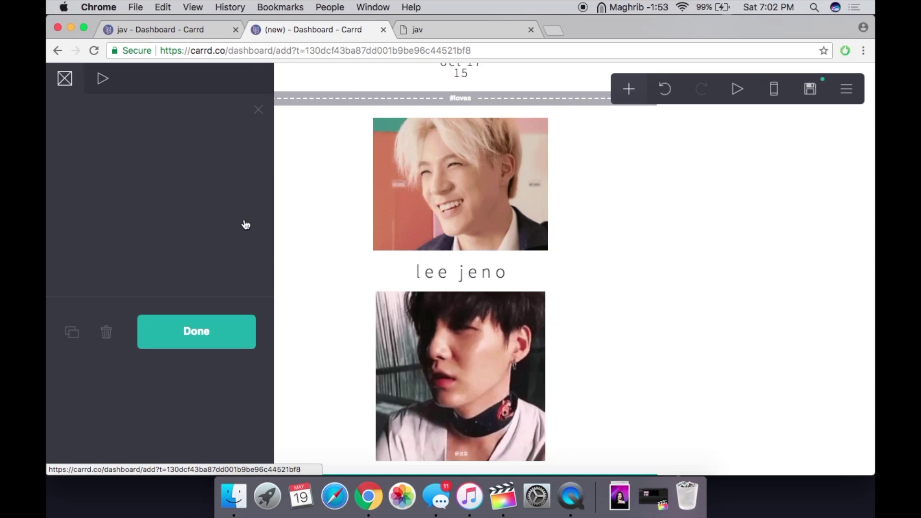
double_click(88, 173)
type("m")
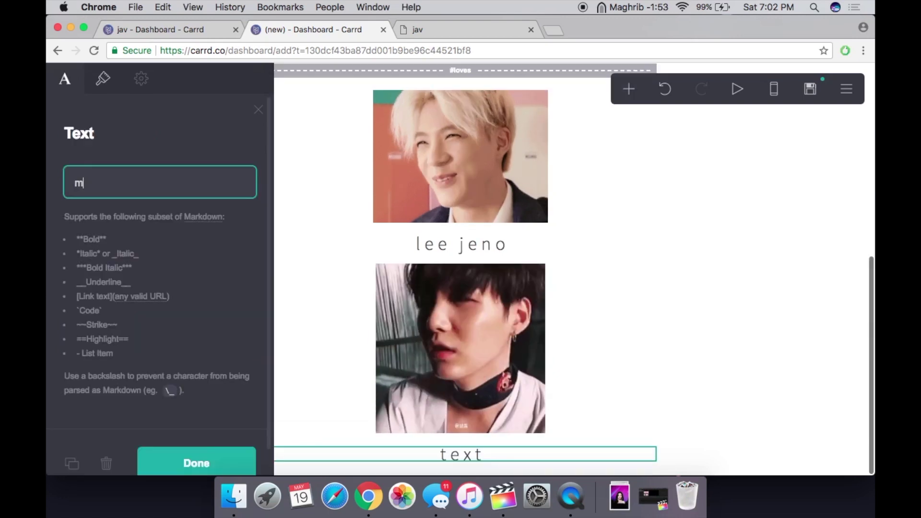
type("in yoon")
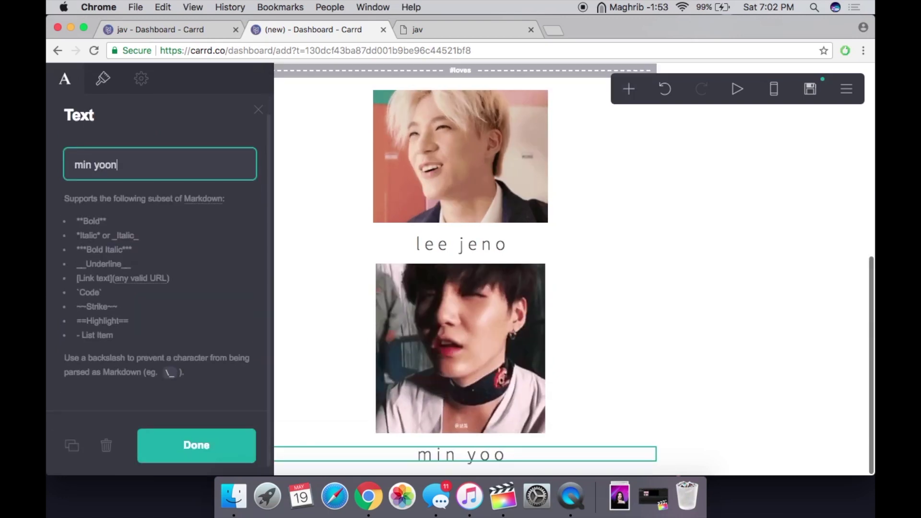
type("gi")
left_click(719, 278)
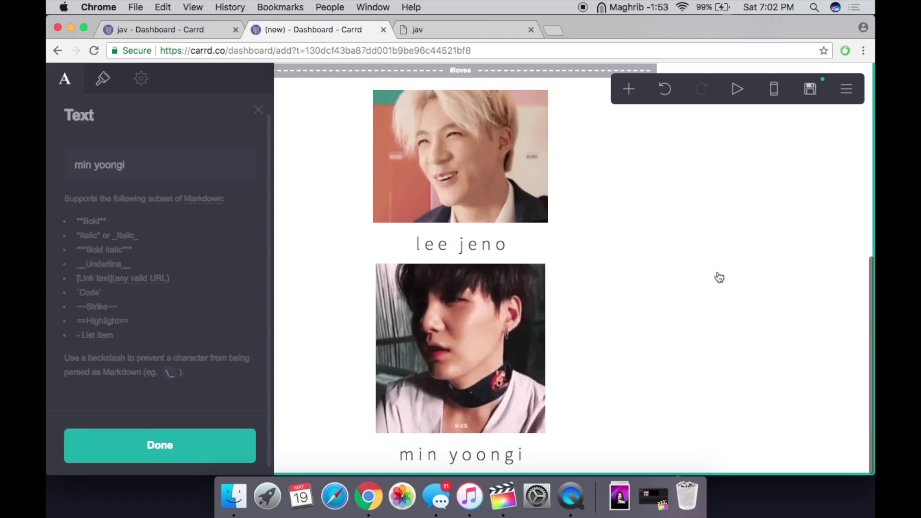
Step: Scroll through the original jav site's layout for reference, then return to the new site
left_click(192, 29)
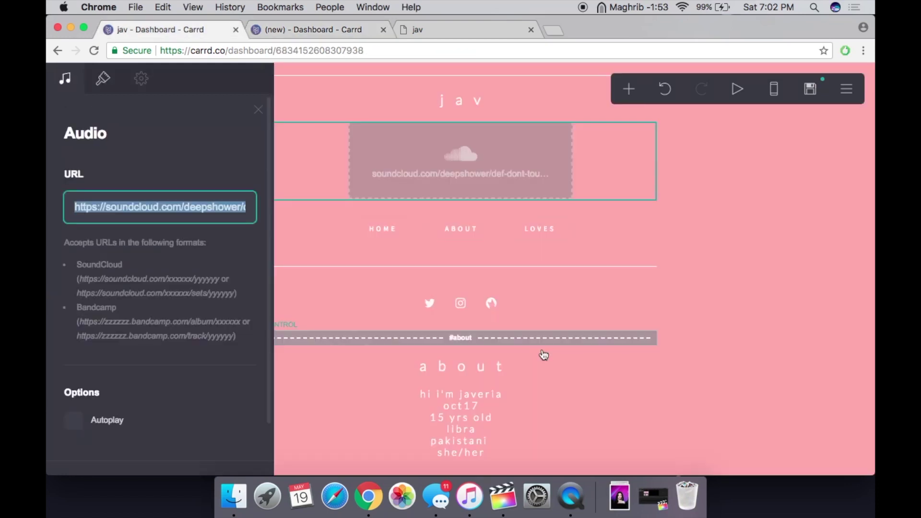
scroll(543, 355, "down", 10)
scroll(544, 355, "down", 3)
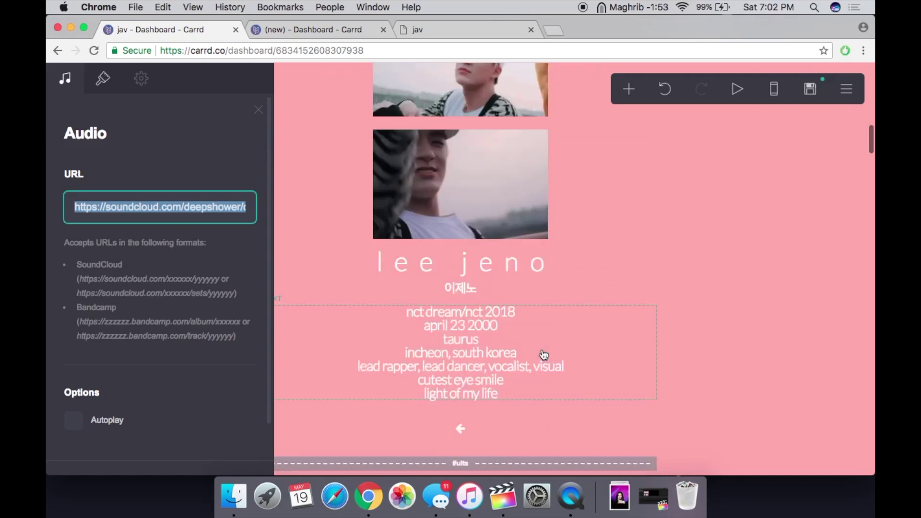
scroll(582, 446, "down", 3)
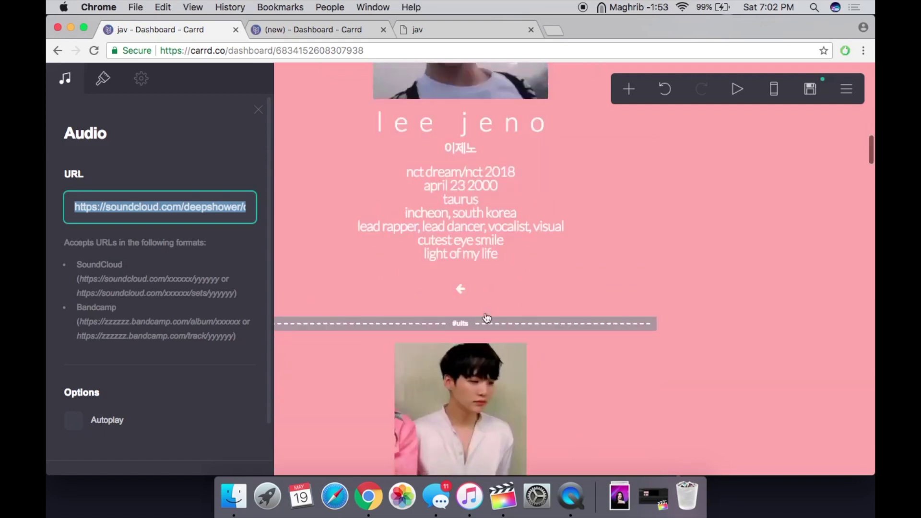
scroll(485, 319, "up", 4)
scroll(486, 317, "down", 8)
scroll(486, 318, "down", 3)
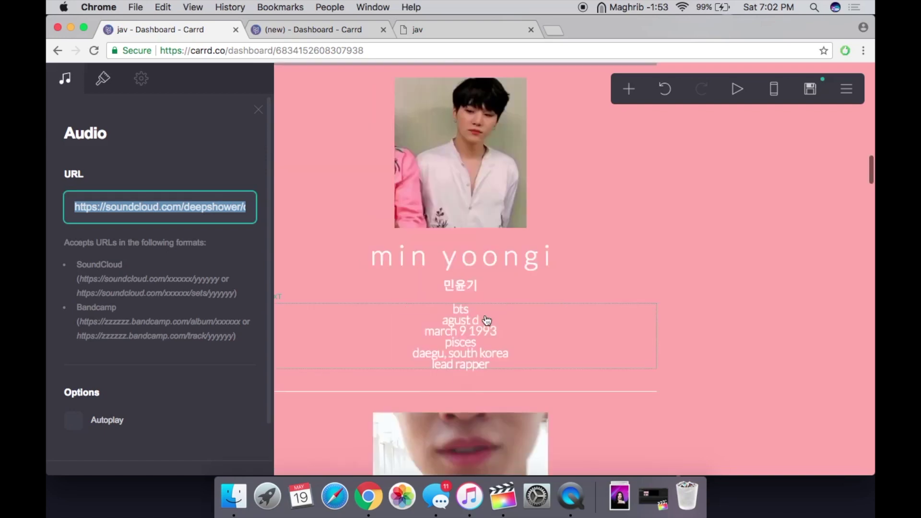
left_click(314, 28)
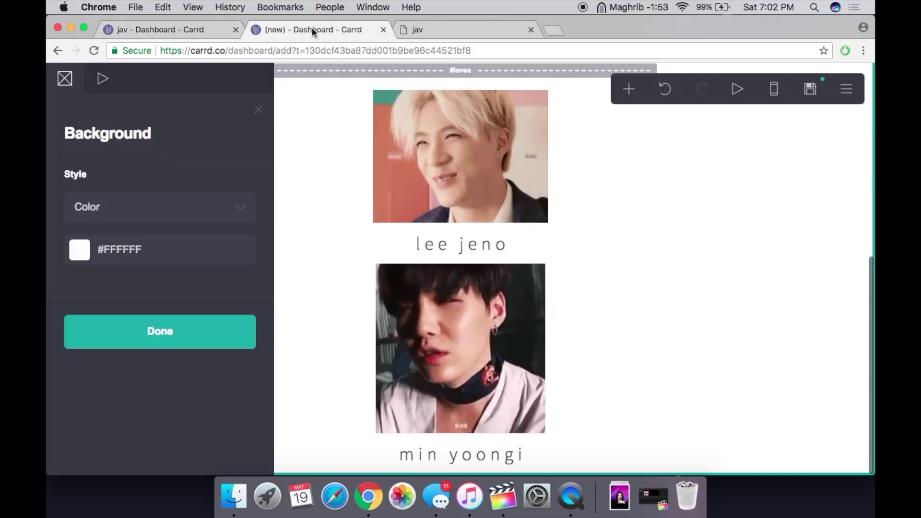
Step: Insert a divider below the lee jeno caption
left_click(580, 251)
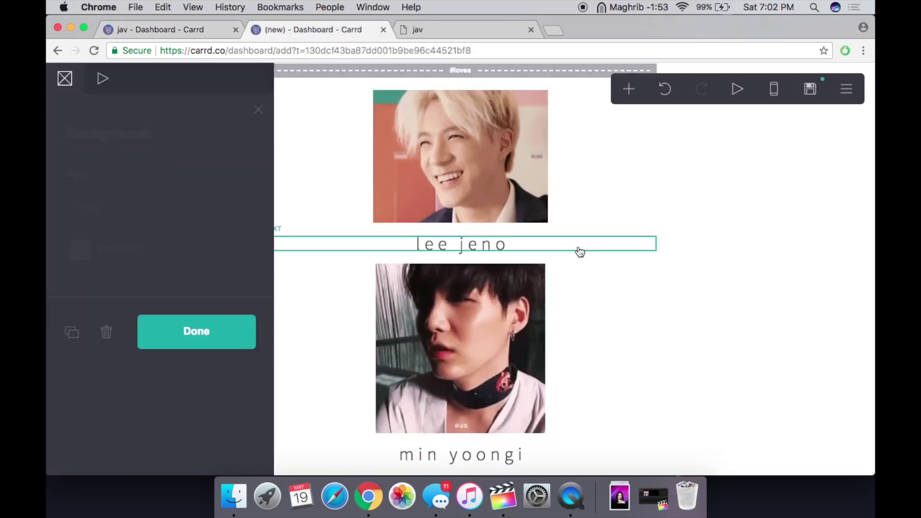
left_click(629, 88)
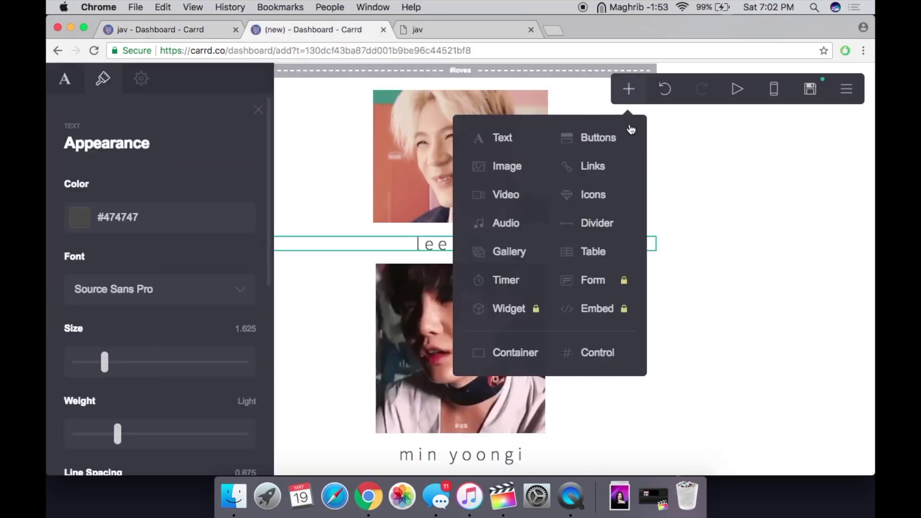
left_click(591, 223)
left_click(715, 262)
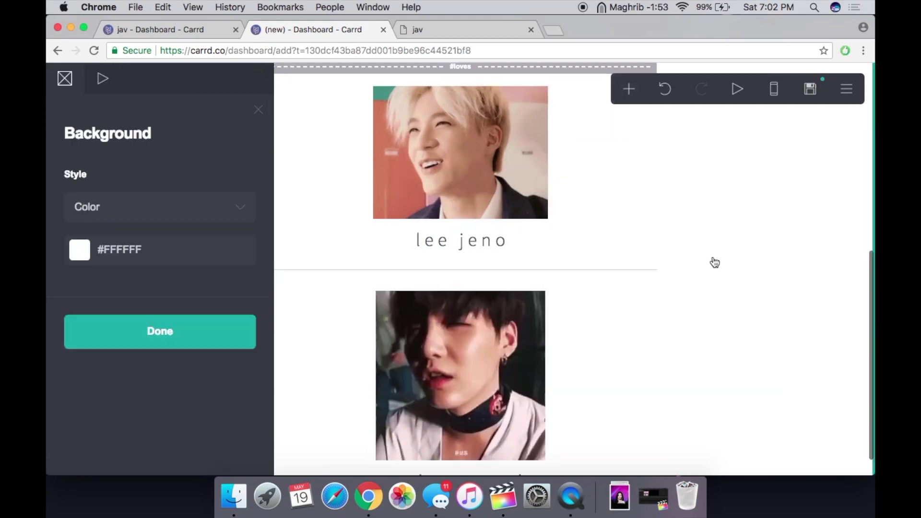
Step: Inspect the settings of the back-arrow icon on the original pink jav site
scroll(629, 286, "up", 4)
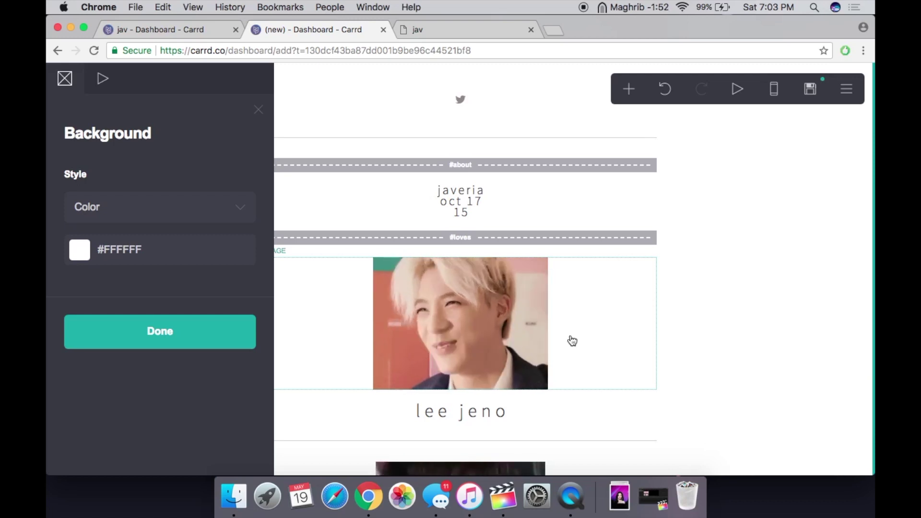
scroll(573, 341, "up", 3)
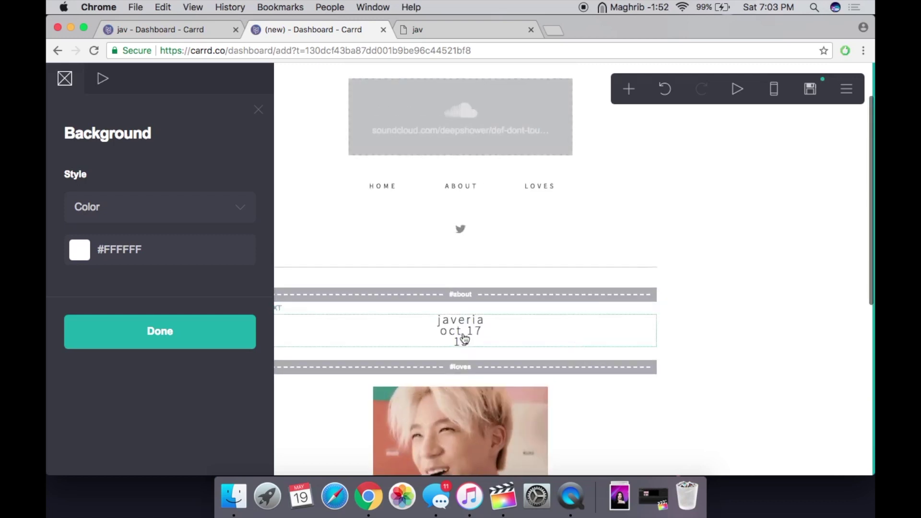
left_click(178, 28)
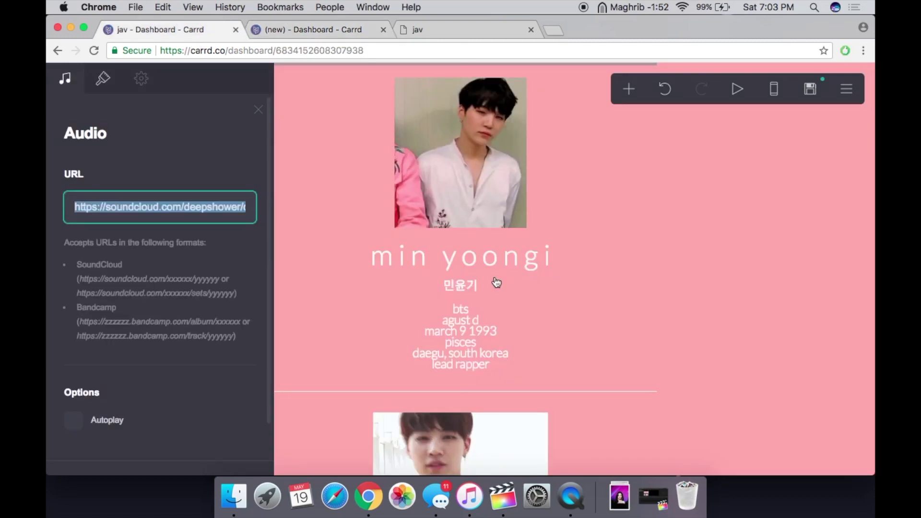
scroll(496, 282, "up", 5)
scroll(496, 282, "up", 1)
left_click(460, 296)
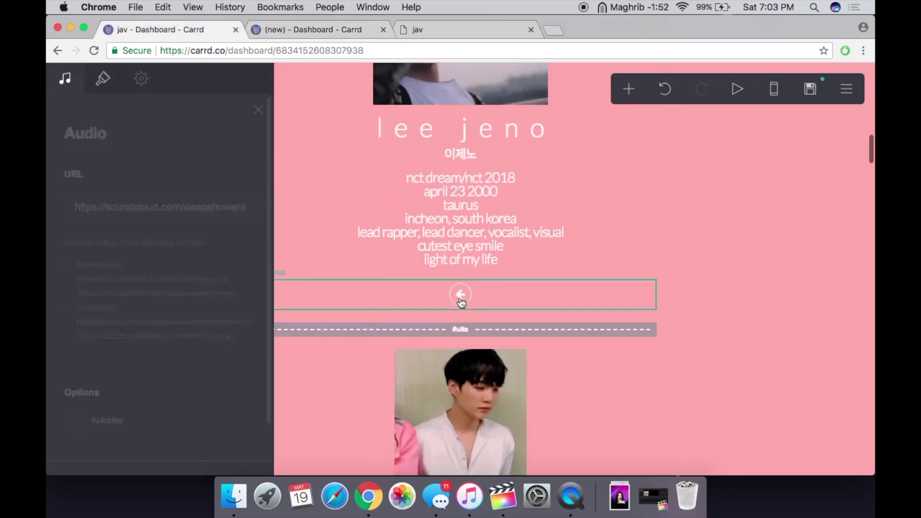
left_click(470, 24)
Step: Insert an icons element below the about-section text and change its icon to Left Arrow
left_click(327, 29)
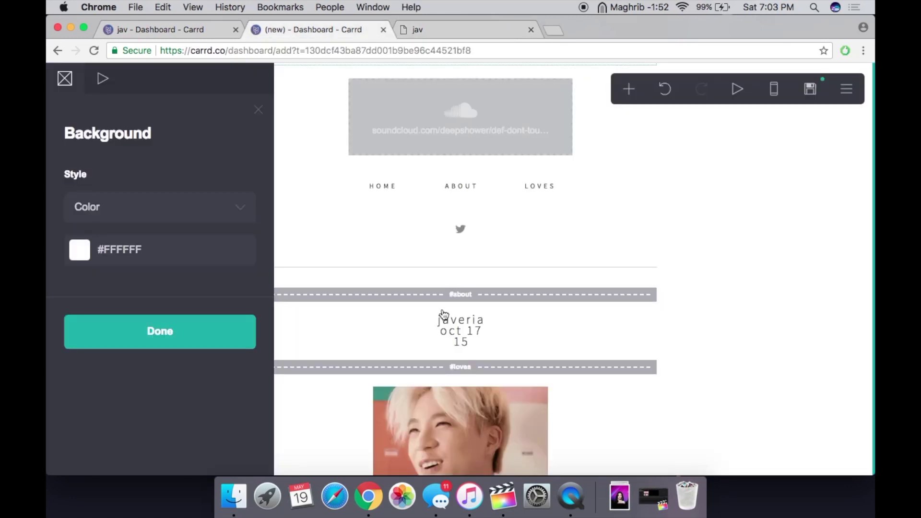
left_click(466, 341)
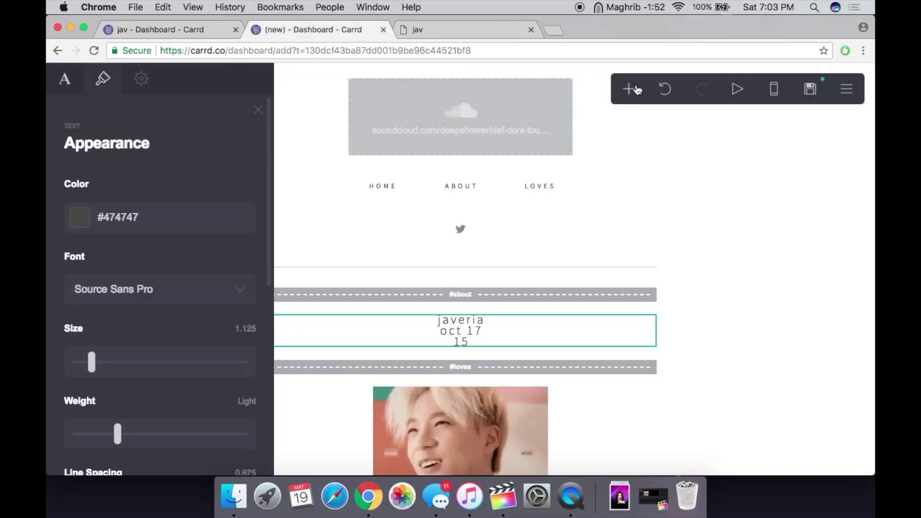
left_click(630, 88)
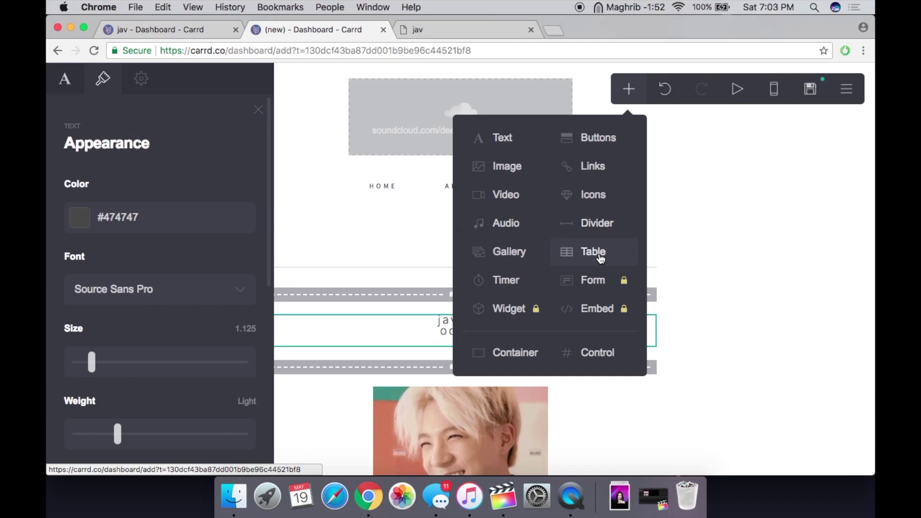
left_click(589, 189)
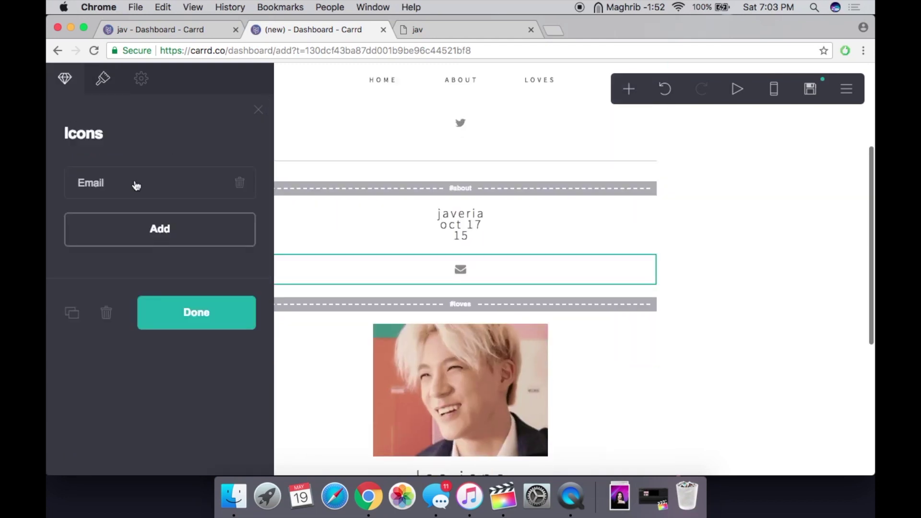
left_click(135, 185)
left_click(153, 266)
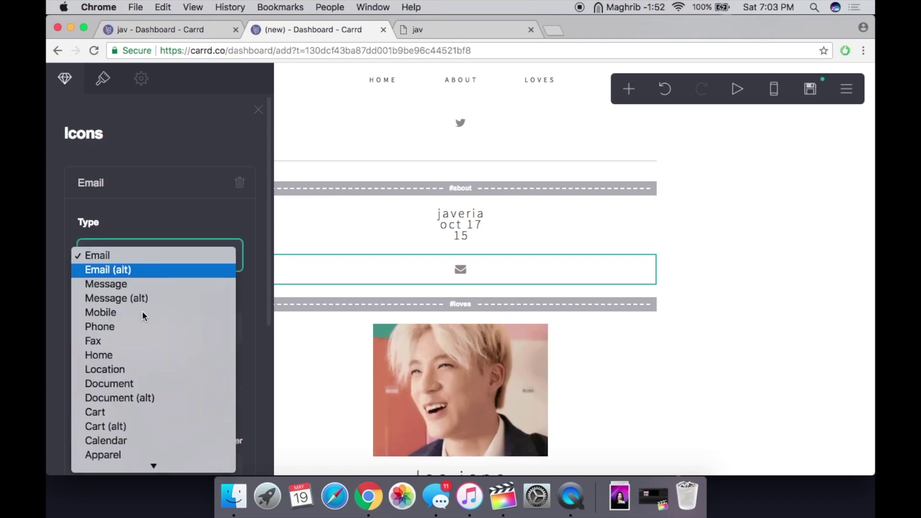
mouse_move(142, 465)
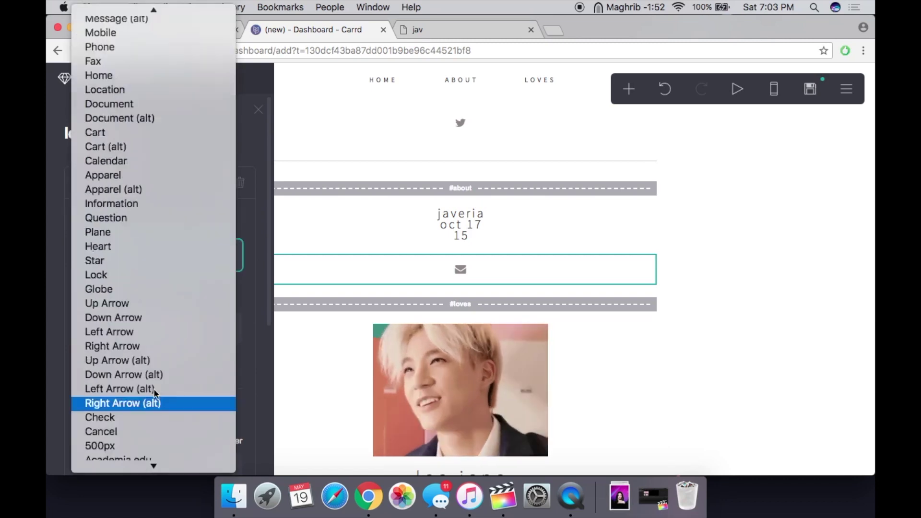
left_click(160, 338)
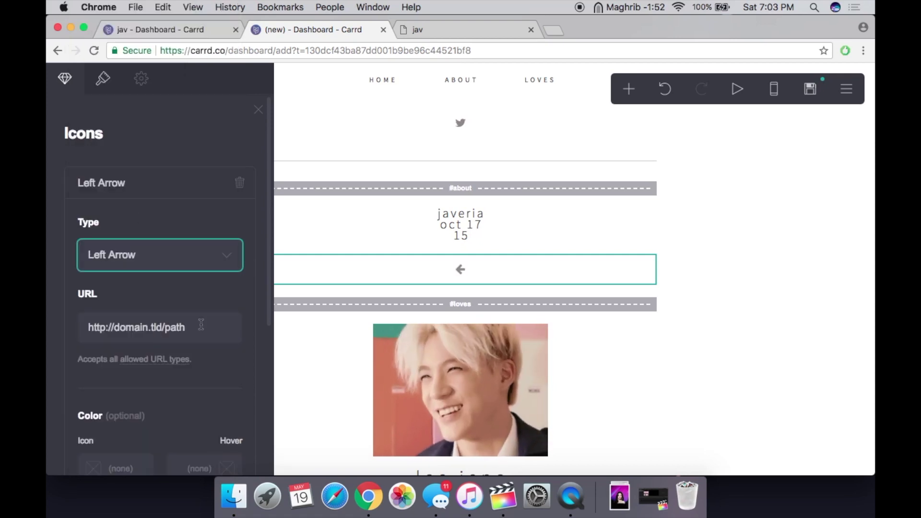
Step: Set the arrow icon's link to #home and close its settings
key("Tab")
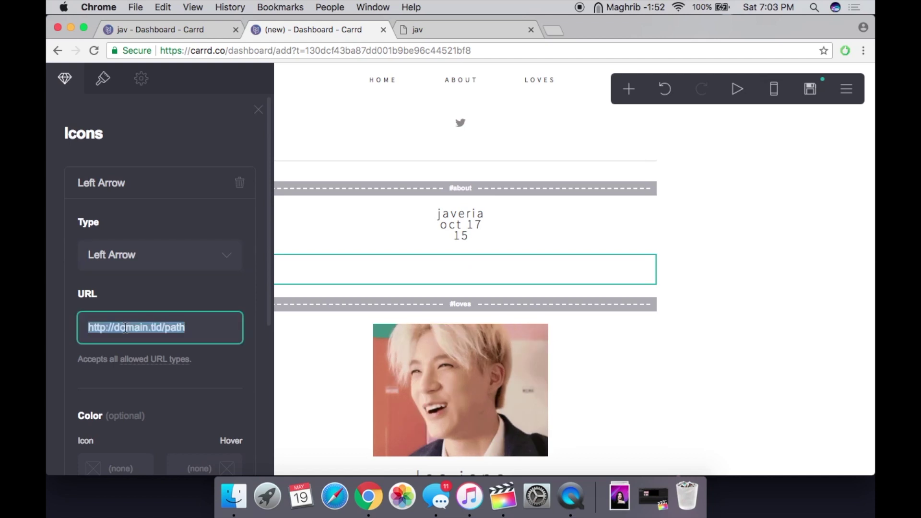
key("BackSpace")
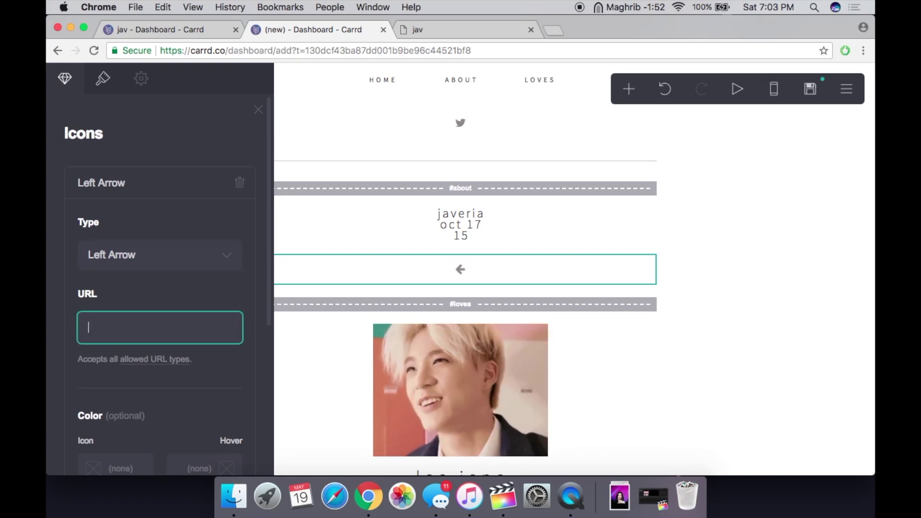
type("#home")
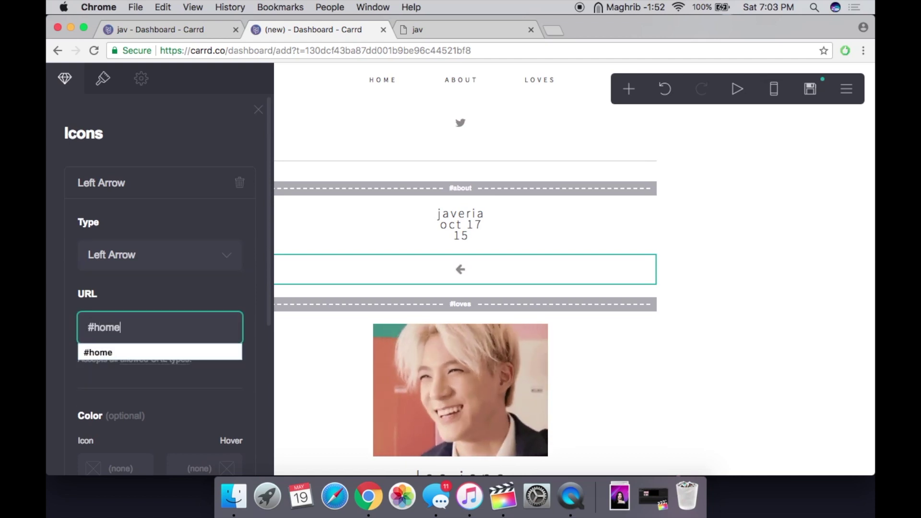
key("Escape")
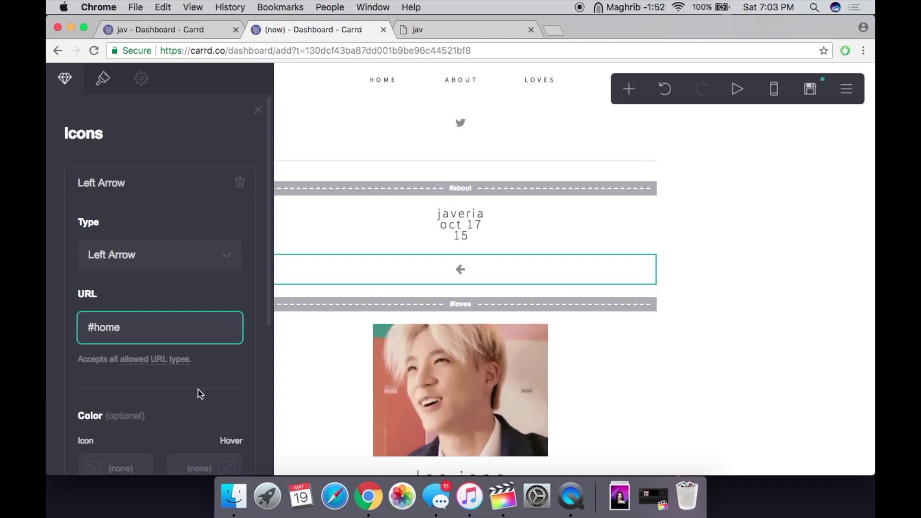
left_click(201, 394)
scroll(195, 366, "down", 2)
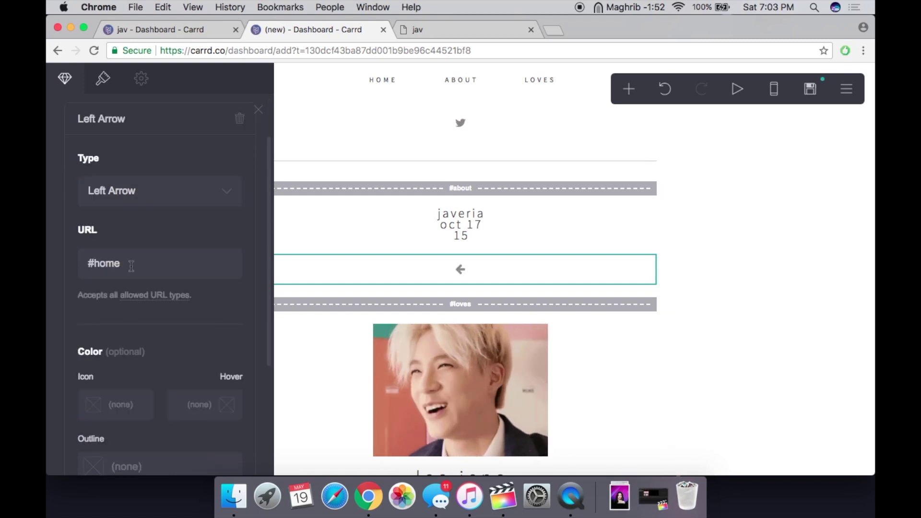
left_click(131, 266)
key("super+a")
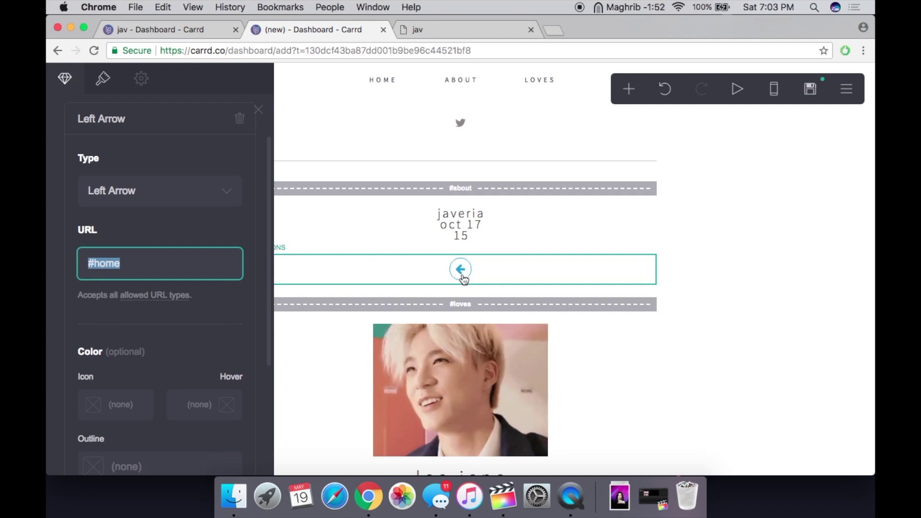
left_click(168, 345)
scroll(168, 347, "down", 5)
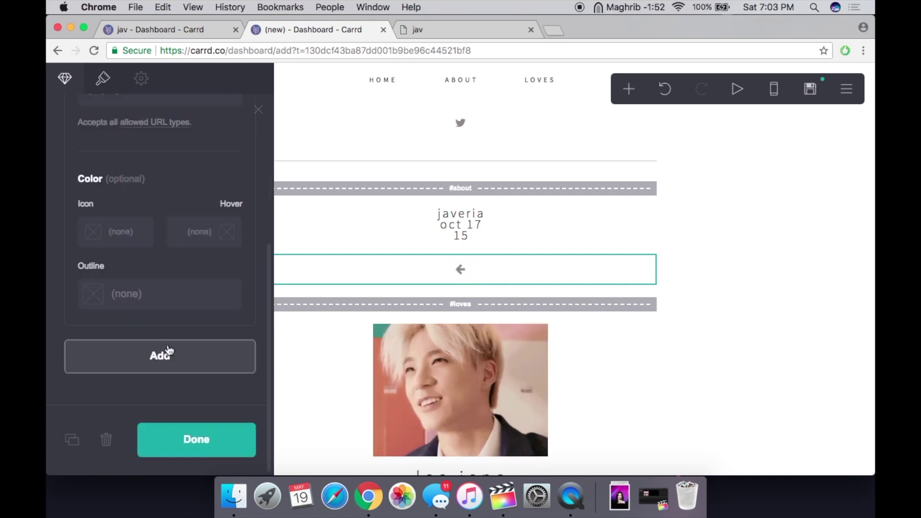
left_click(180, 449)
scroll(769, 395, "down", 5)
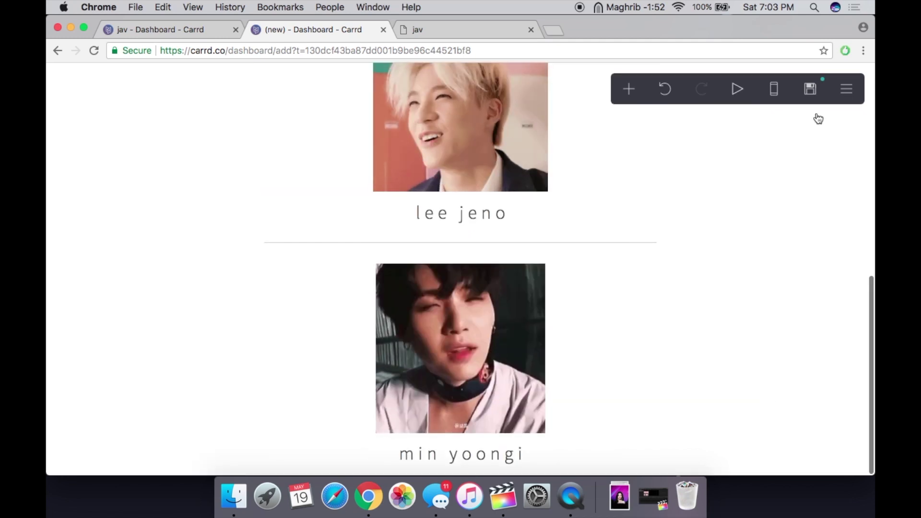
Step: Insert an icons element below the min yoongi caption and change its icon to Left Arrow
left_click(628, 87)
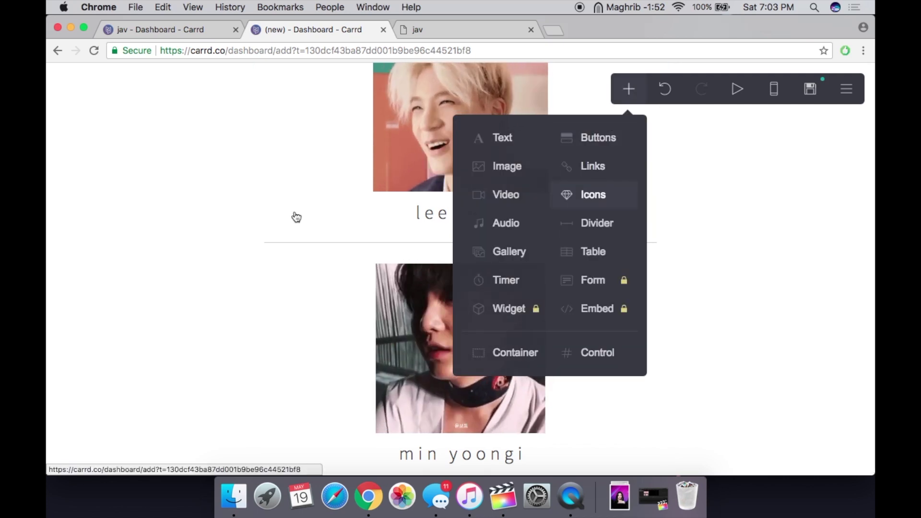
left_click(271, 216)
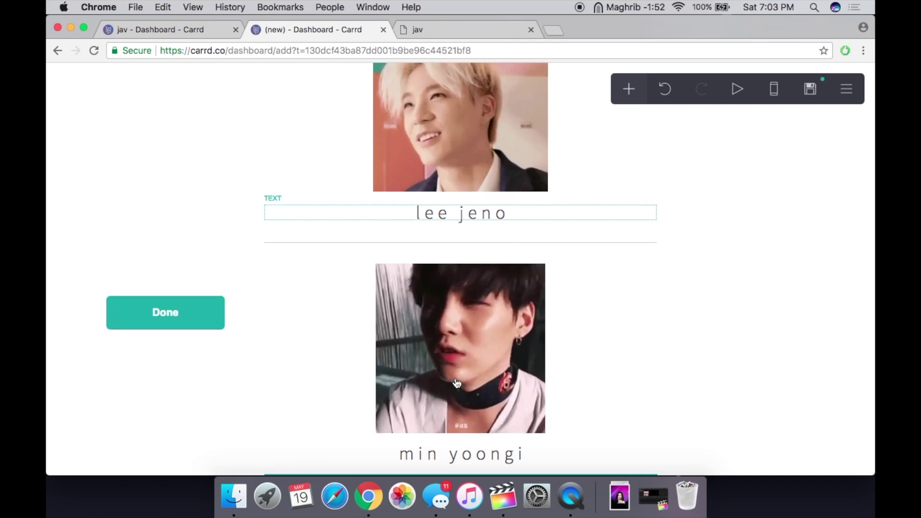
left_click(567, 472)
left_click(211, 198)
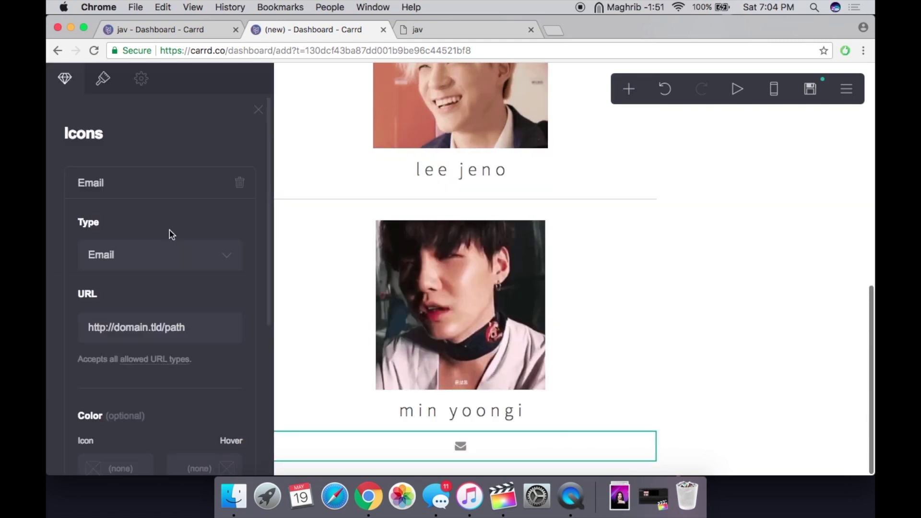
left_click(158, 254)
mouse_move(133, 467)
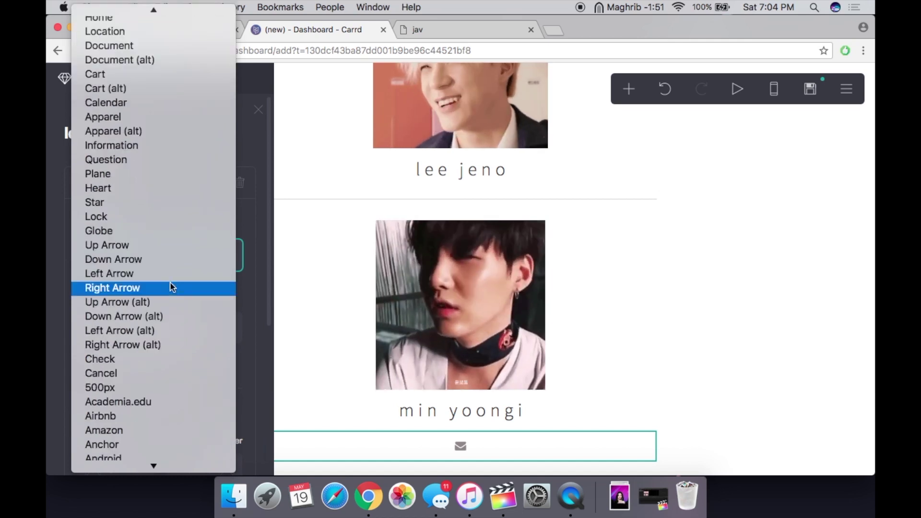
left_click(170, 276)
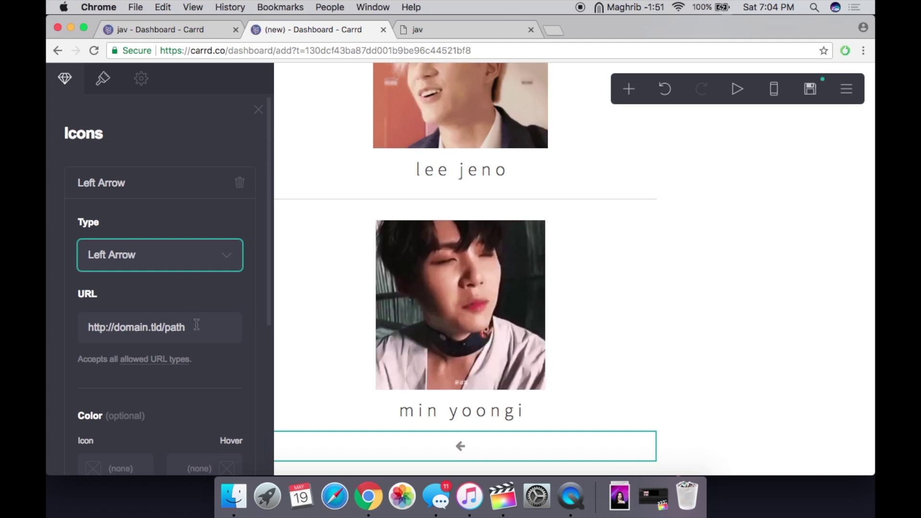
Step: Replace the placeholder link with #home and close the icon's settings
triple_click(96, 330)
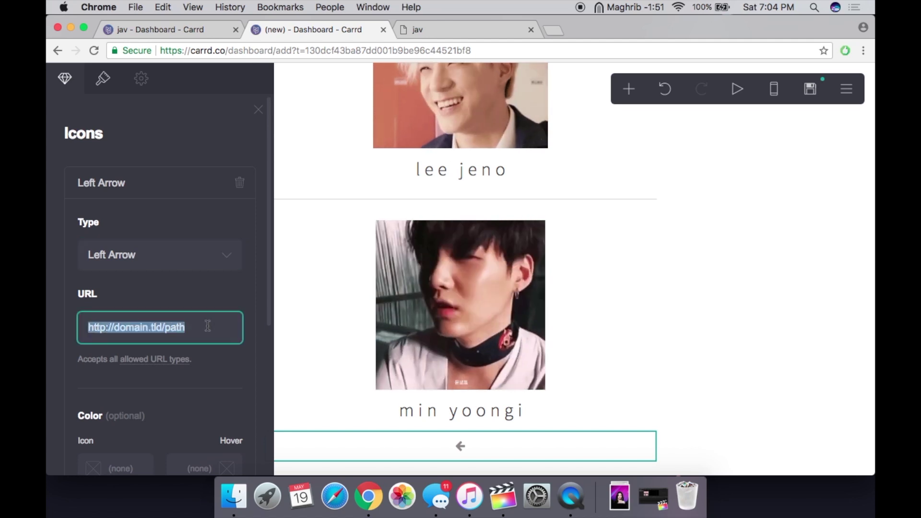
type("#home")
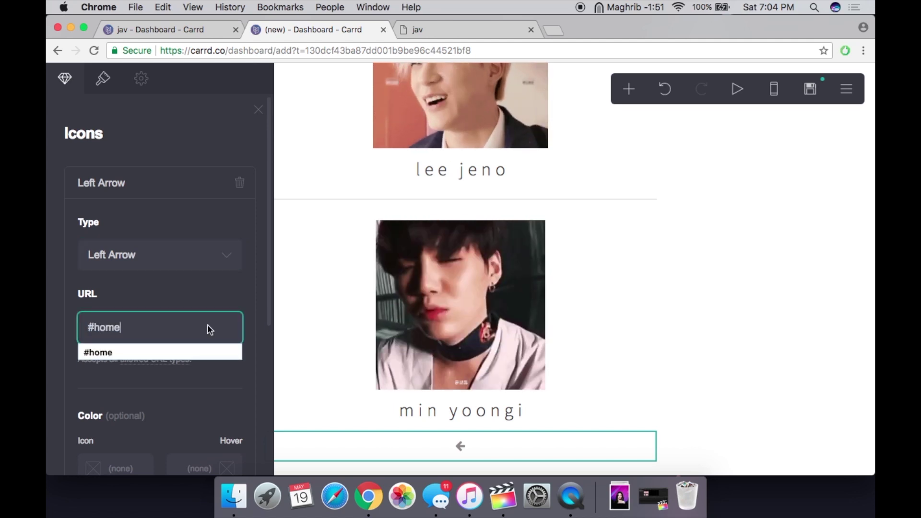
left_click(212, 401)
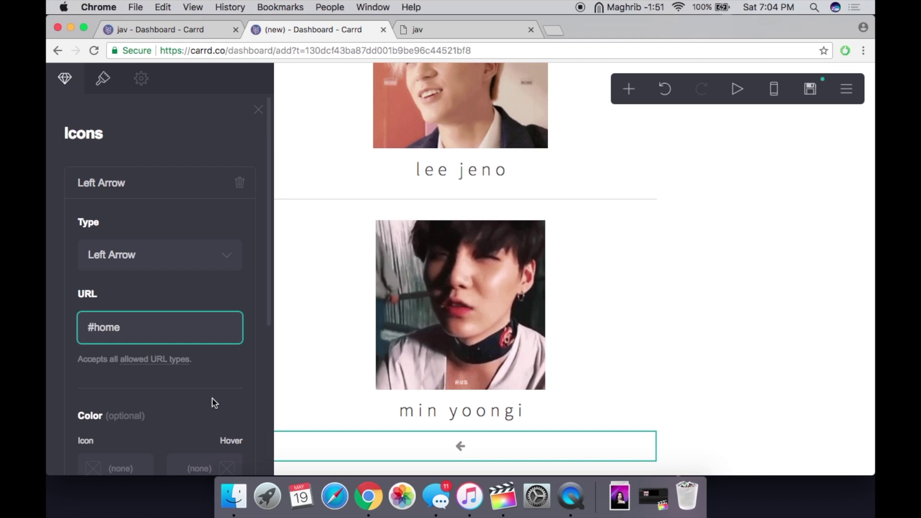
scroll(181, 448, "down", 5)
left_click(181, 447)
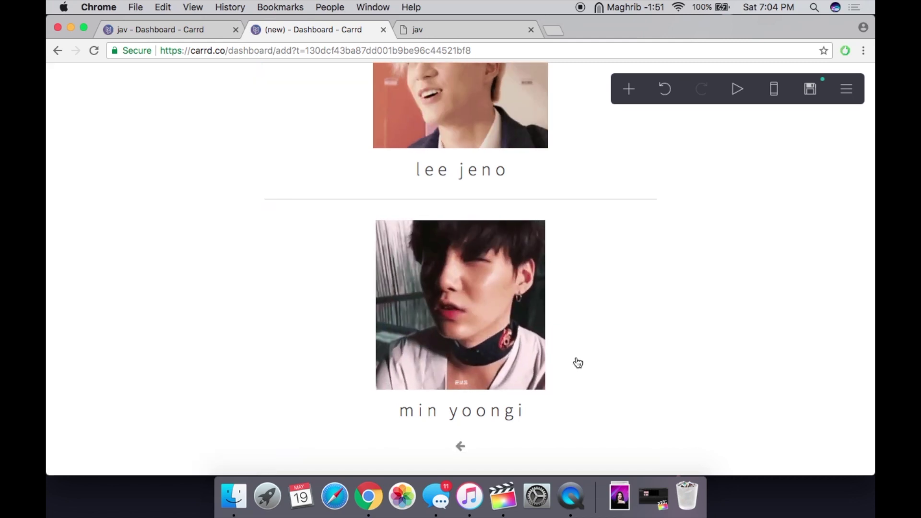
Step: Preview the page without editor outlines in the mobile layout and scroll through it
scroll(825, 324, "up", 15)
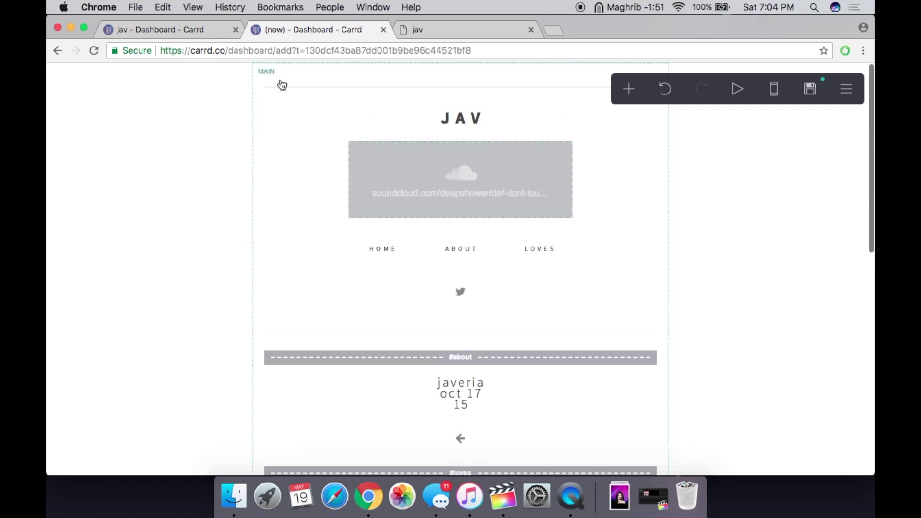
left_click(737, 91)
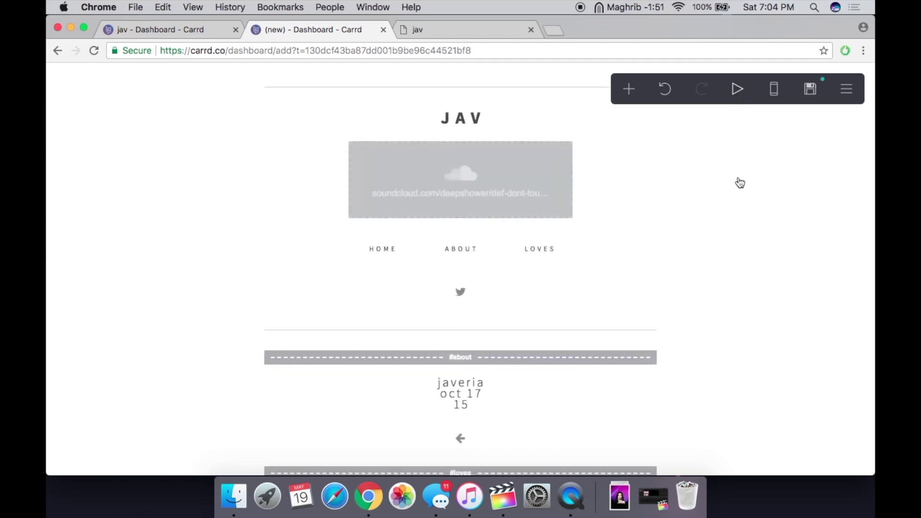
left_click(776, 95)
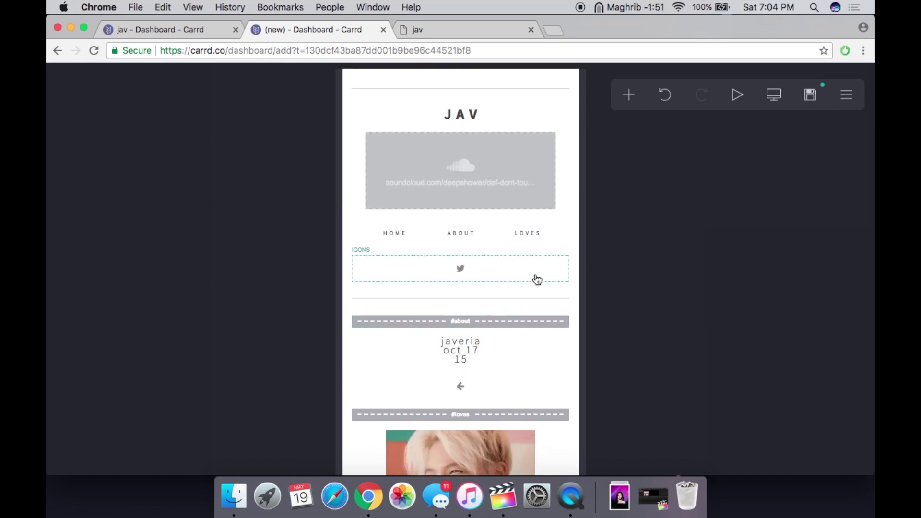
scroll(538, 279, "down", 5)
scroll(538, 280, "up", 1)
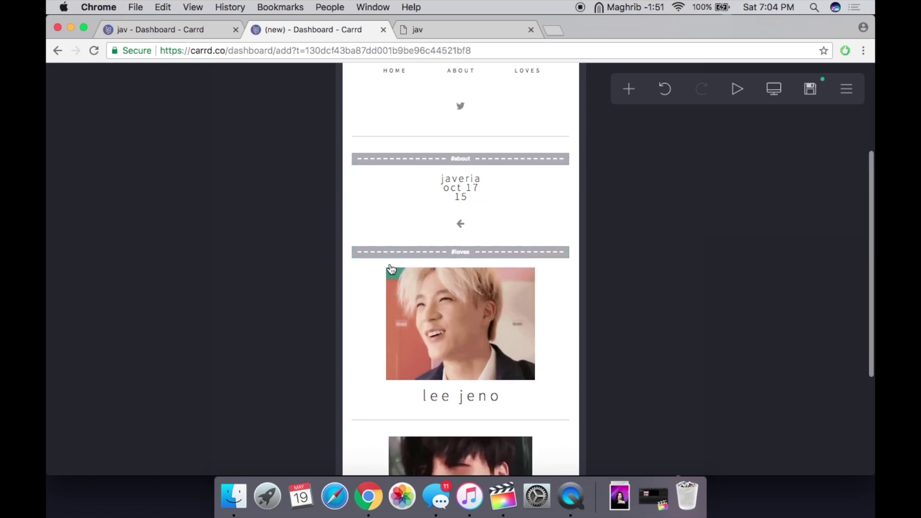
scroll(390, 267, "down", 5)
scroll(603, 105, "up", 10)
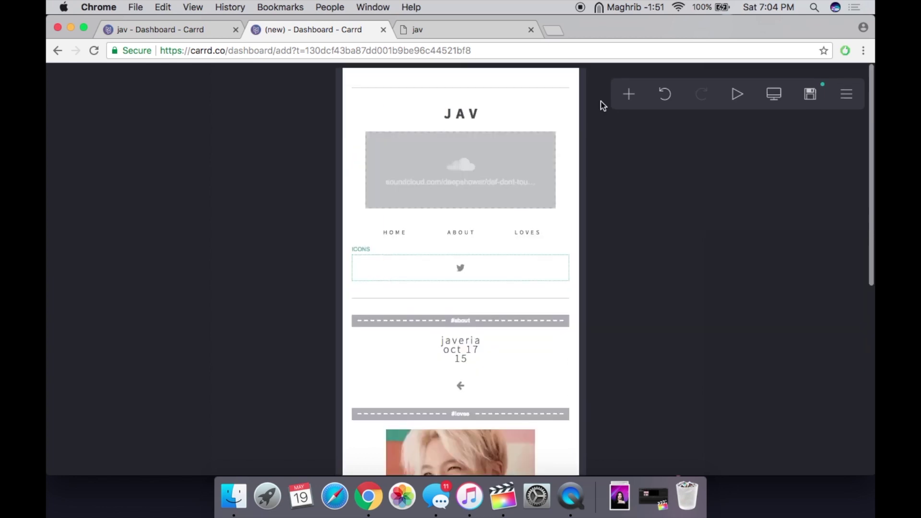
Step: Enter an address name in the .carrd.co URL field and try publishing
left_click(810, 93)
scroll(196, 294, "down", 4)
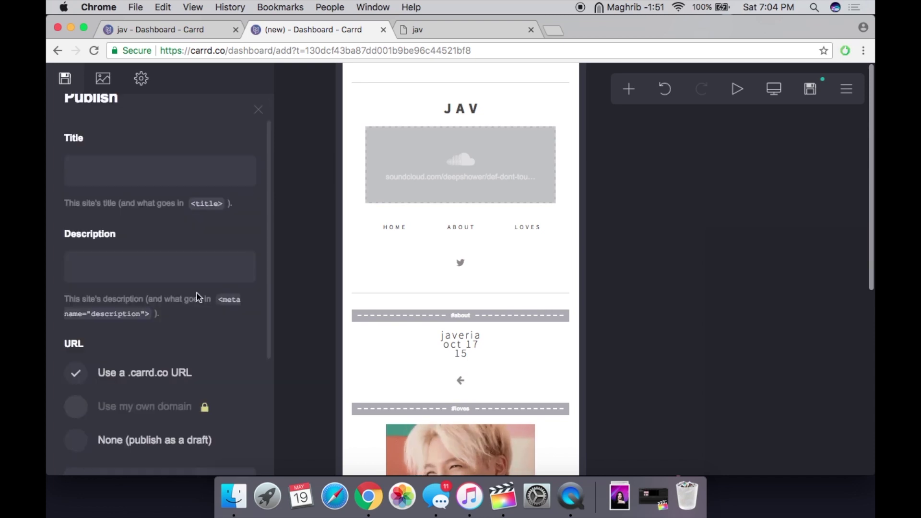
scroll(154, 350, "down", 3)
scroll(154, 349, "down", 2)
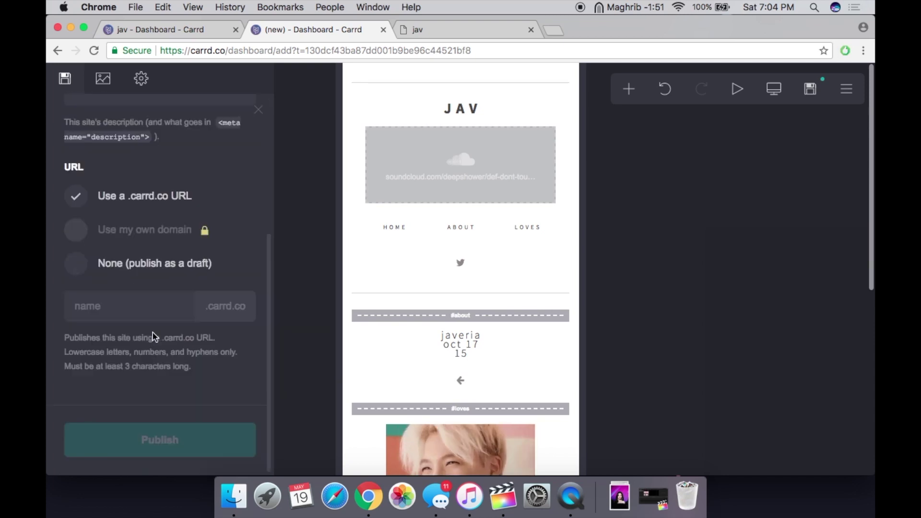
left_click(120, 308)
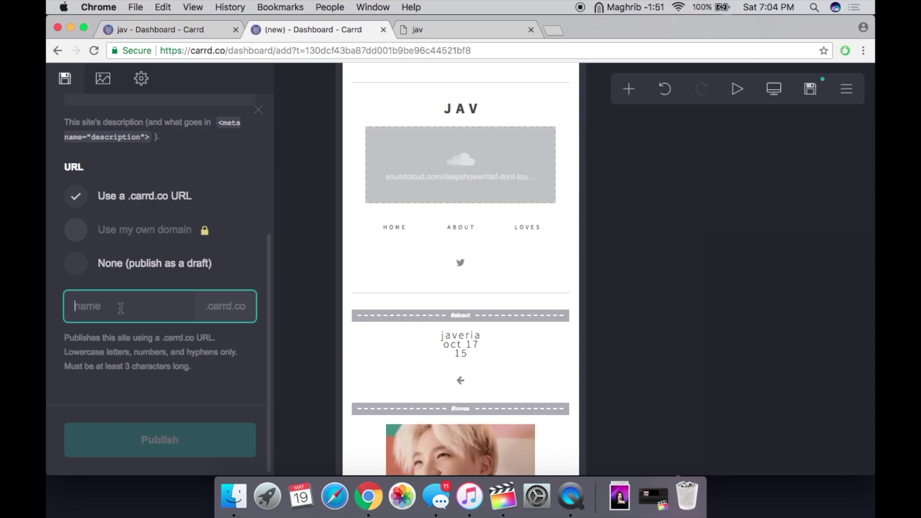
type("javeria")
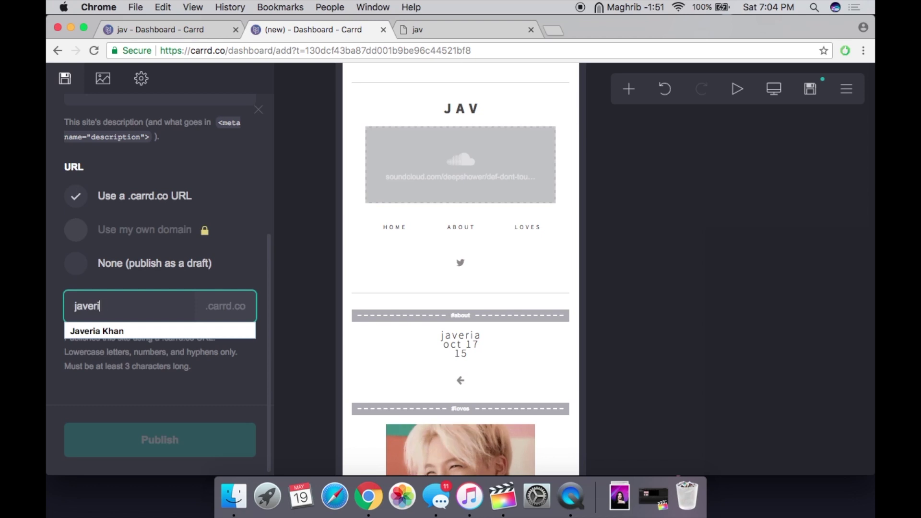
left_click(142, 366)
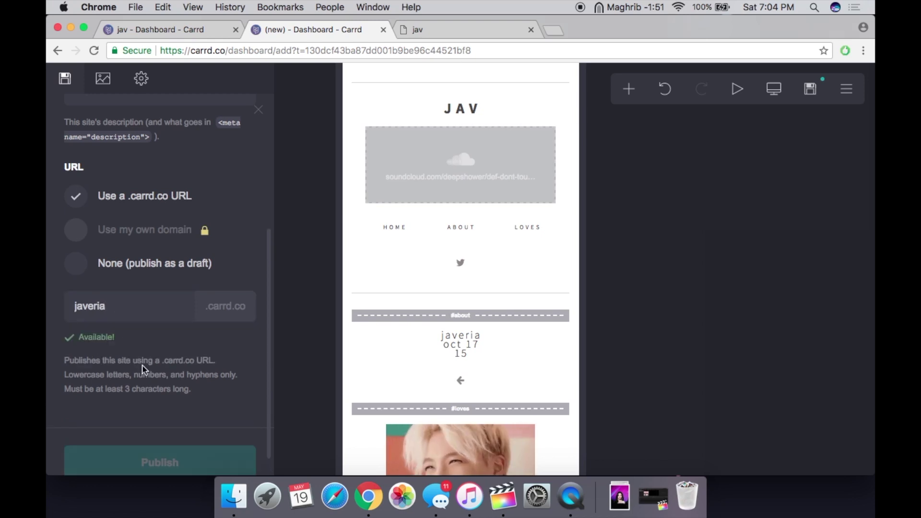
scroll(194, 384, "down", 1)
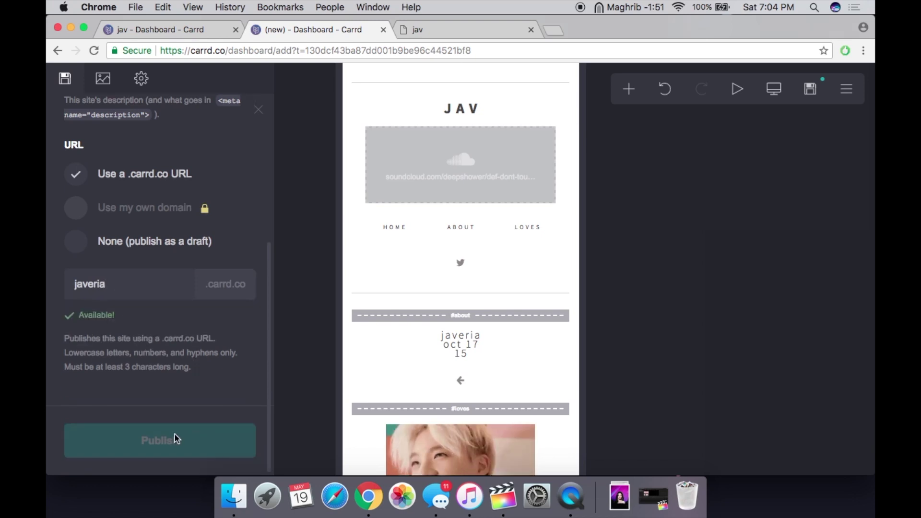
left_click(139, 441)
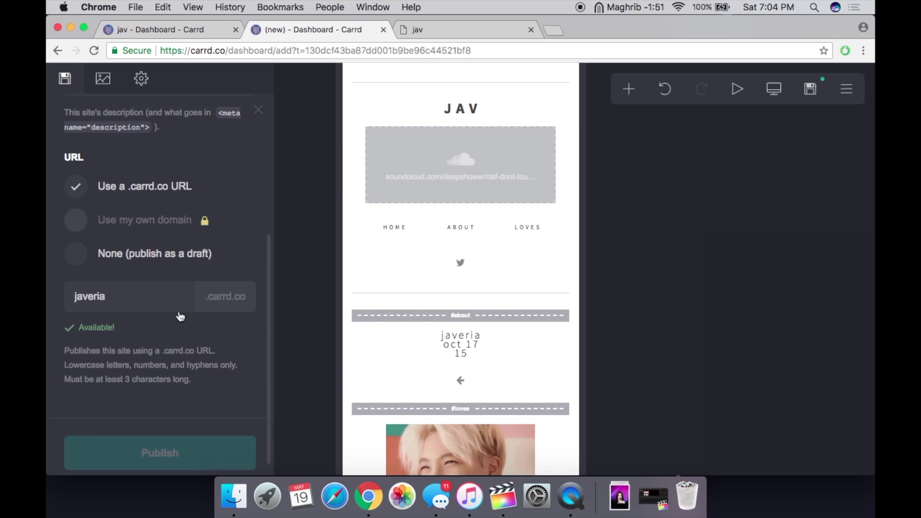
left_click(810, 92)
Step: Give the site the title 'jav' and publish it to its .carrd.co address
left_click(810, 95)
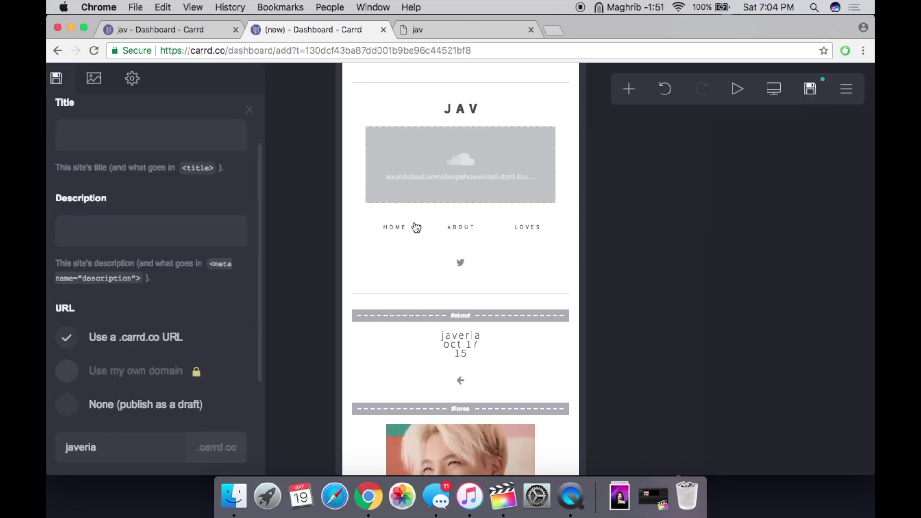
left_click(111, 206)
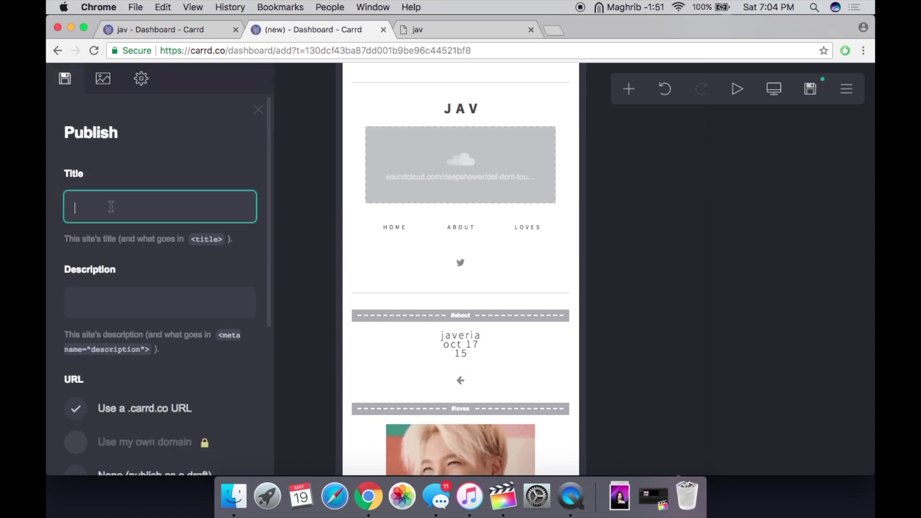
type("jav")
left_click(106, 299)
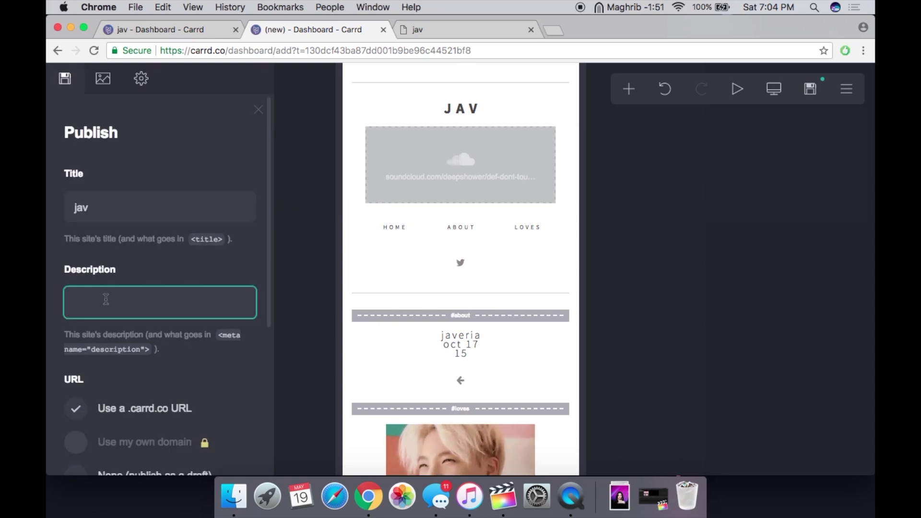
scroll(193, 376, "down", 5)
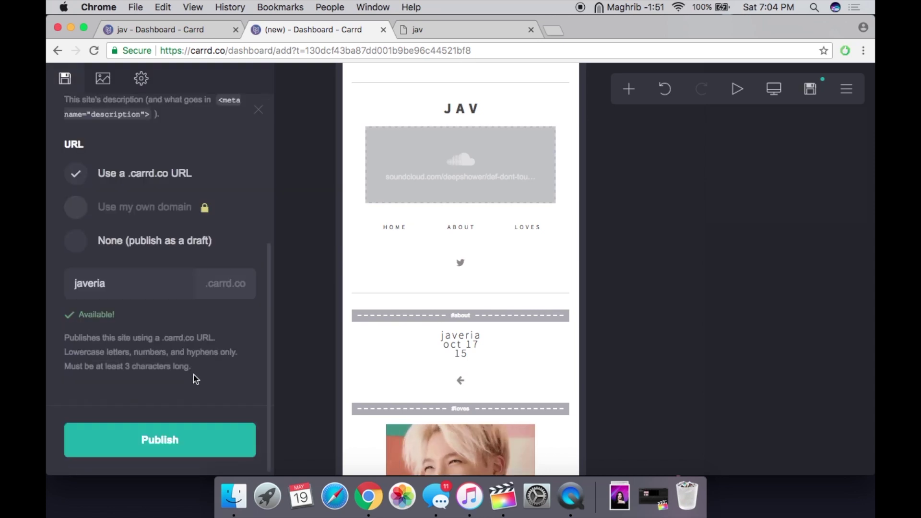
left_click(175, 437)
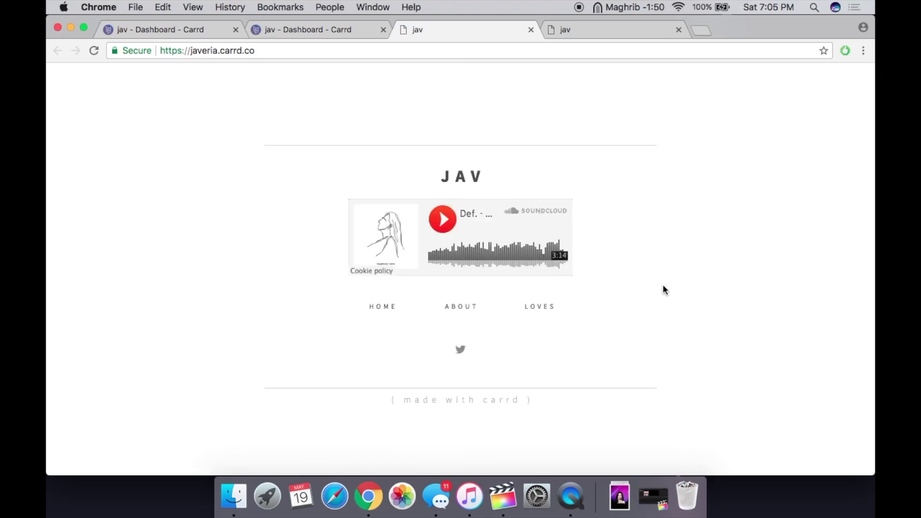
Step: Play and pause the SoundCloud track on the live page, then follow the back arrow to the top
key("XF86AudioMute")
left_click(443, 221)
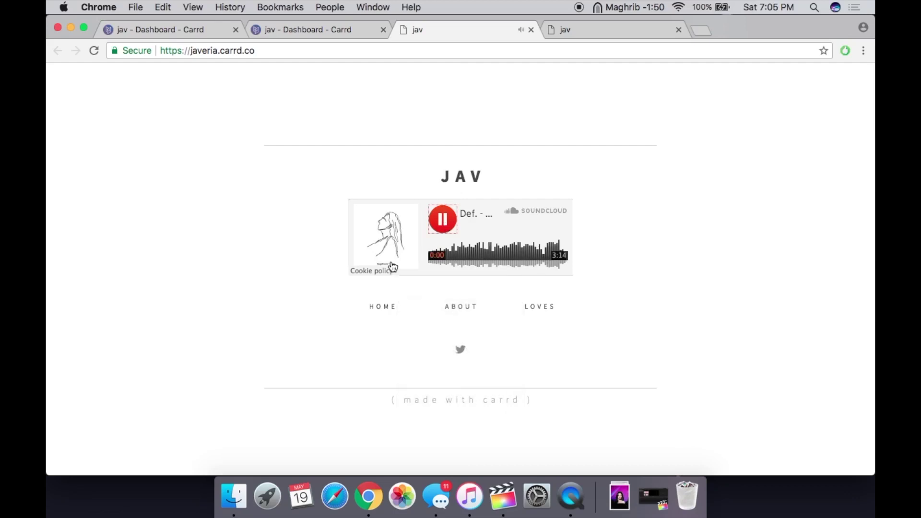
left_click(441, 220)
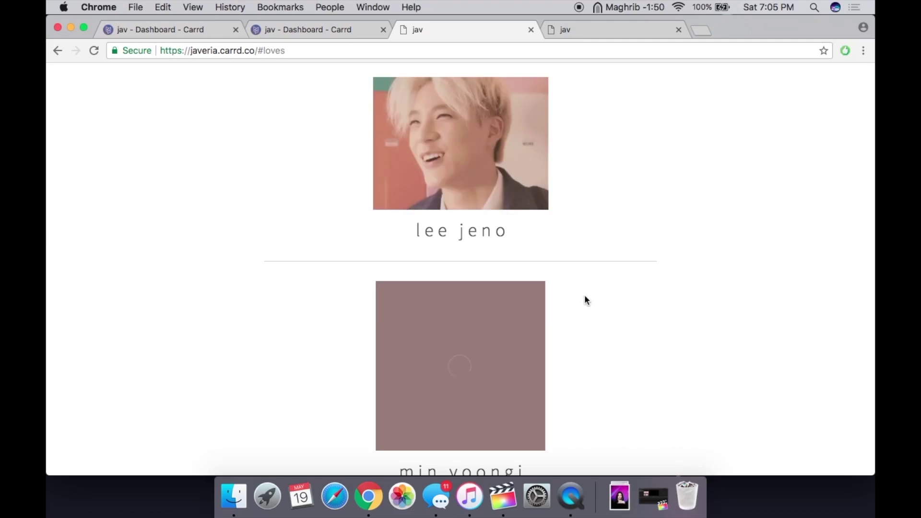
scroll(481, 234, "down", 3)
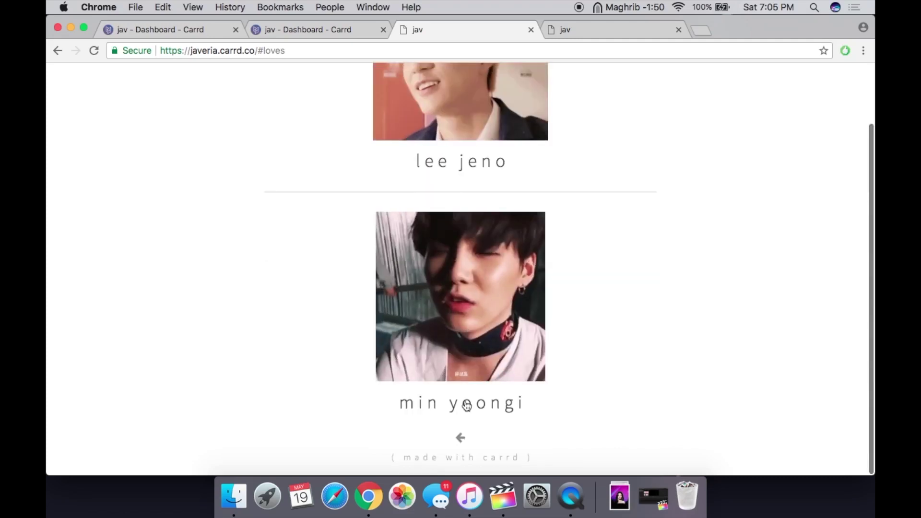
left_click(461, 438)
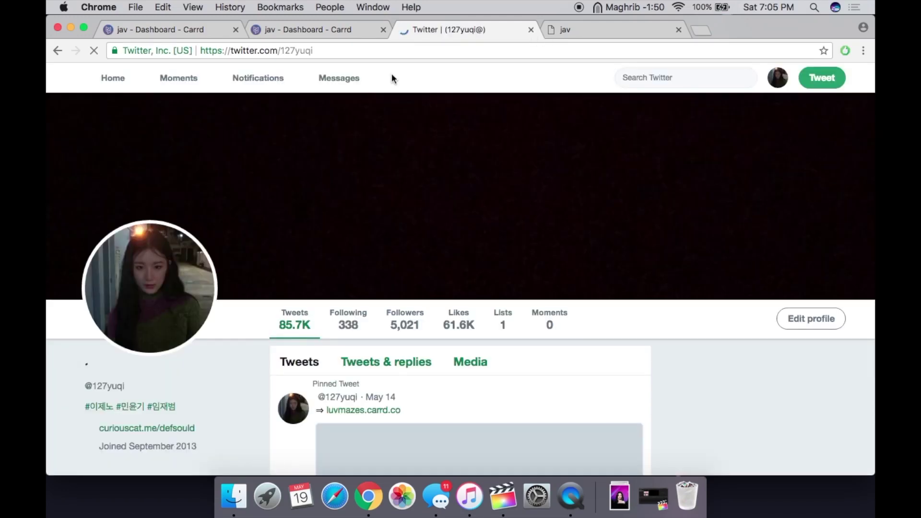
Step: Close the Twitter tab, dismiss the publish success message, and preview at desktop width
left_click(531, 30)
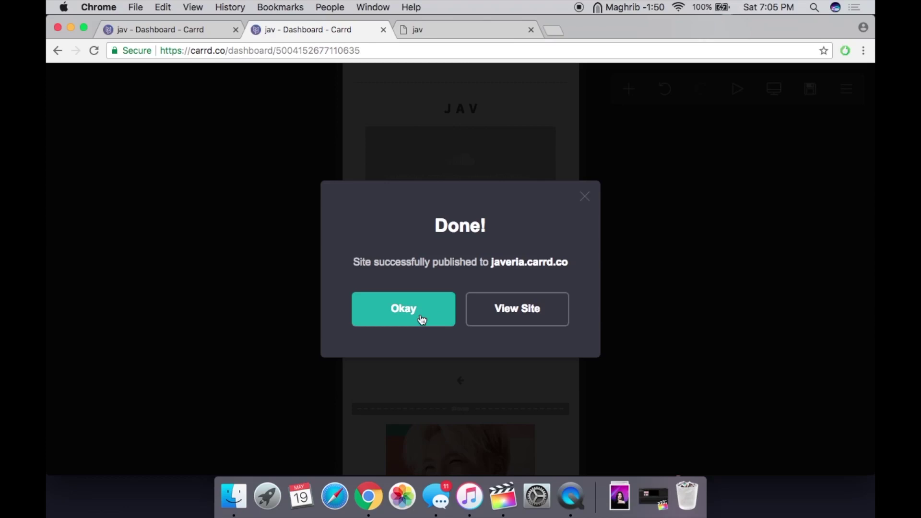
left_click(586, 197)
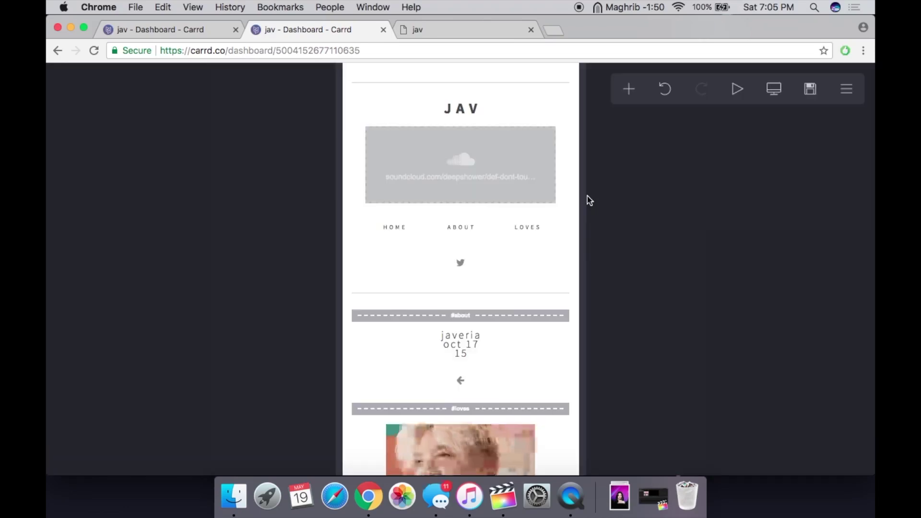
left_click(775, 91)
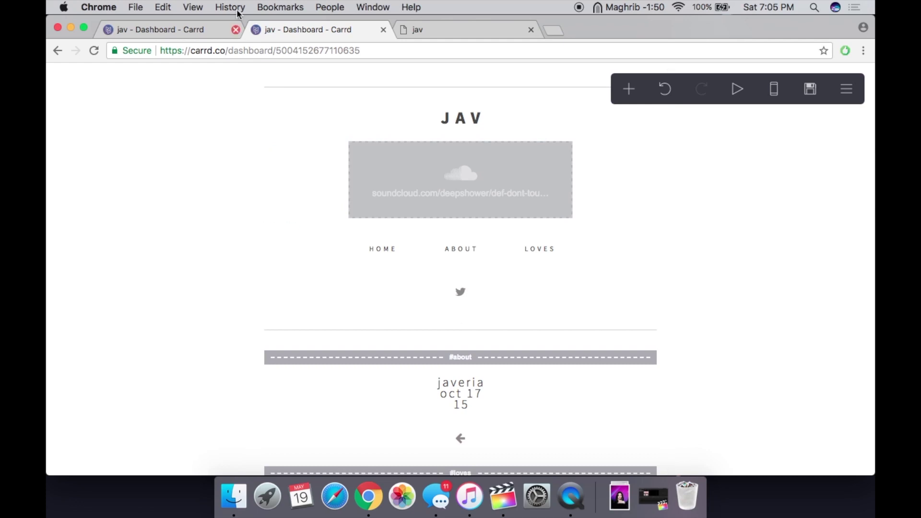
Step: Look over the Main section and page background settings, then minimise the browser
left_click(294, 102)
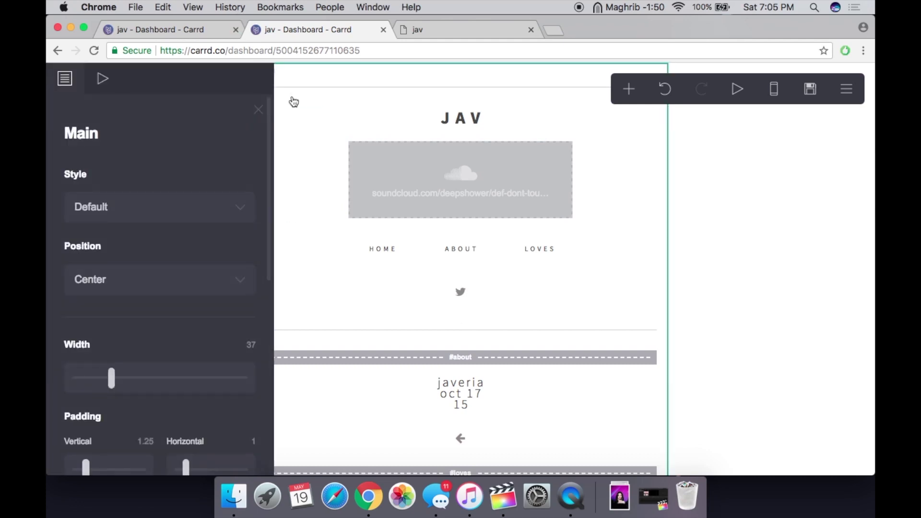
left_click(629, 89)
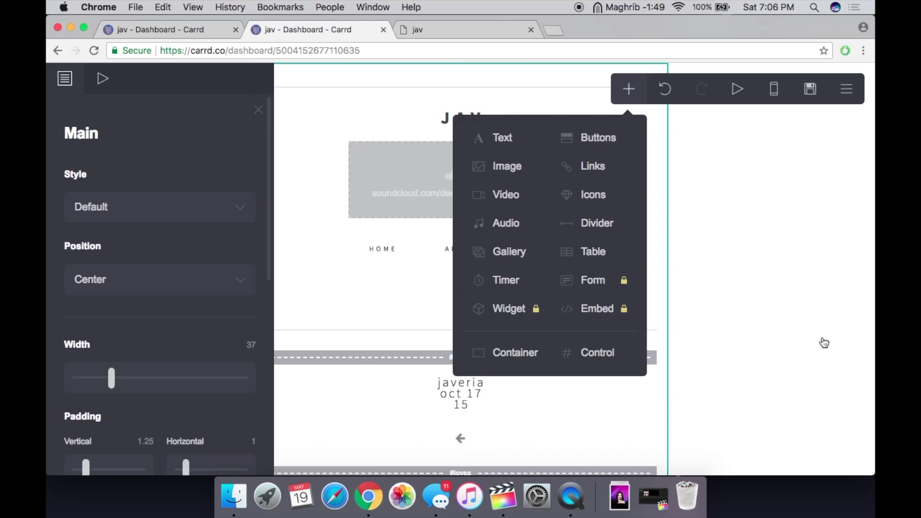
left_click(793, 158)
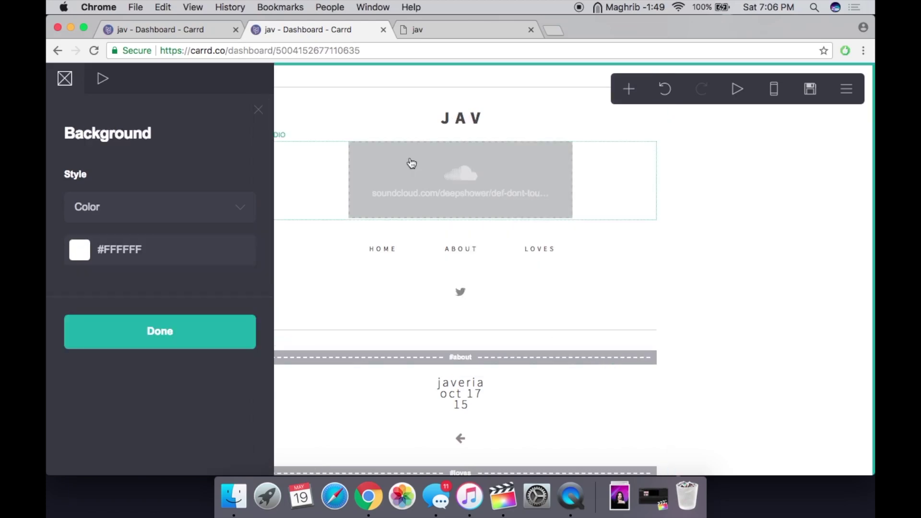
left_click(71, 30)
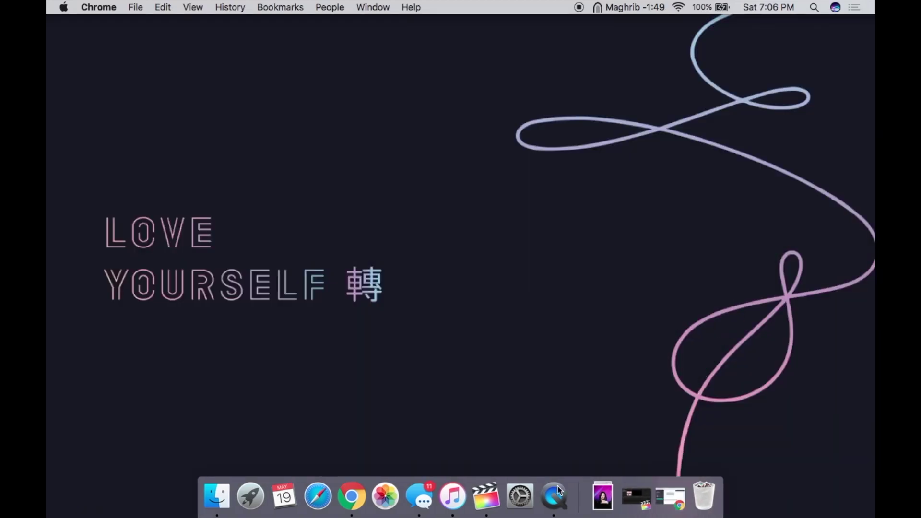